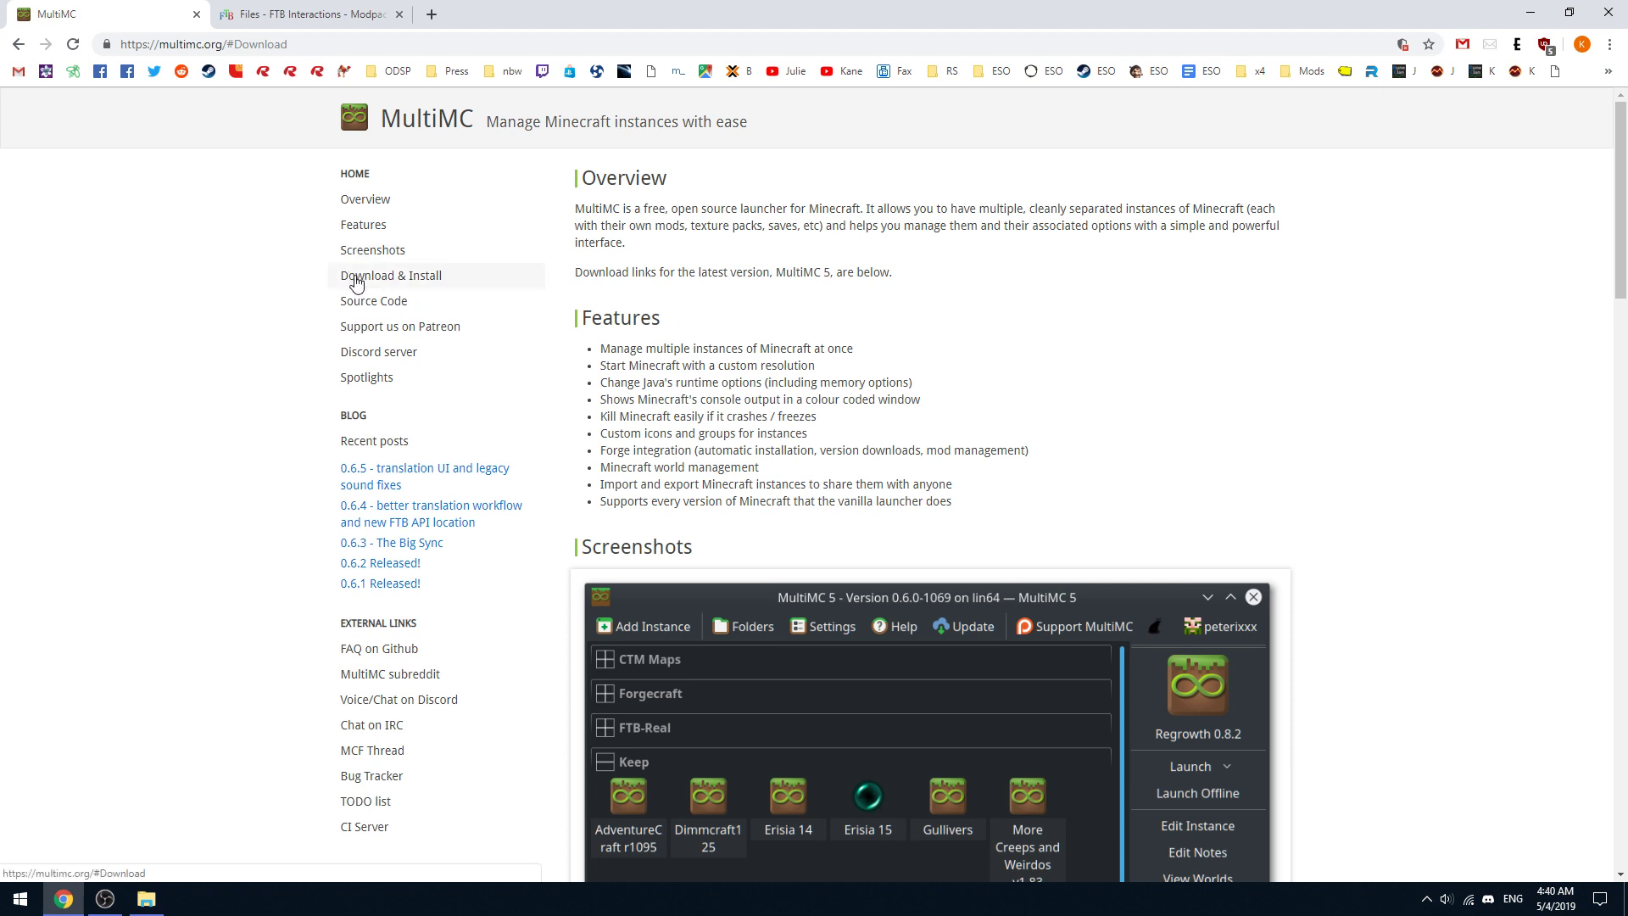
Download the stable Windows build of MultiMC and open the downloaded archive
click(397, 276)
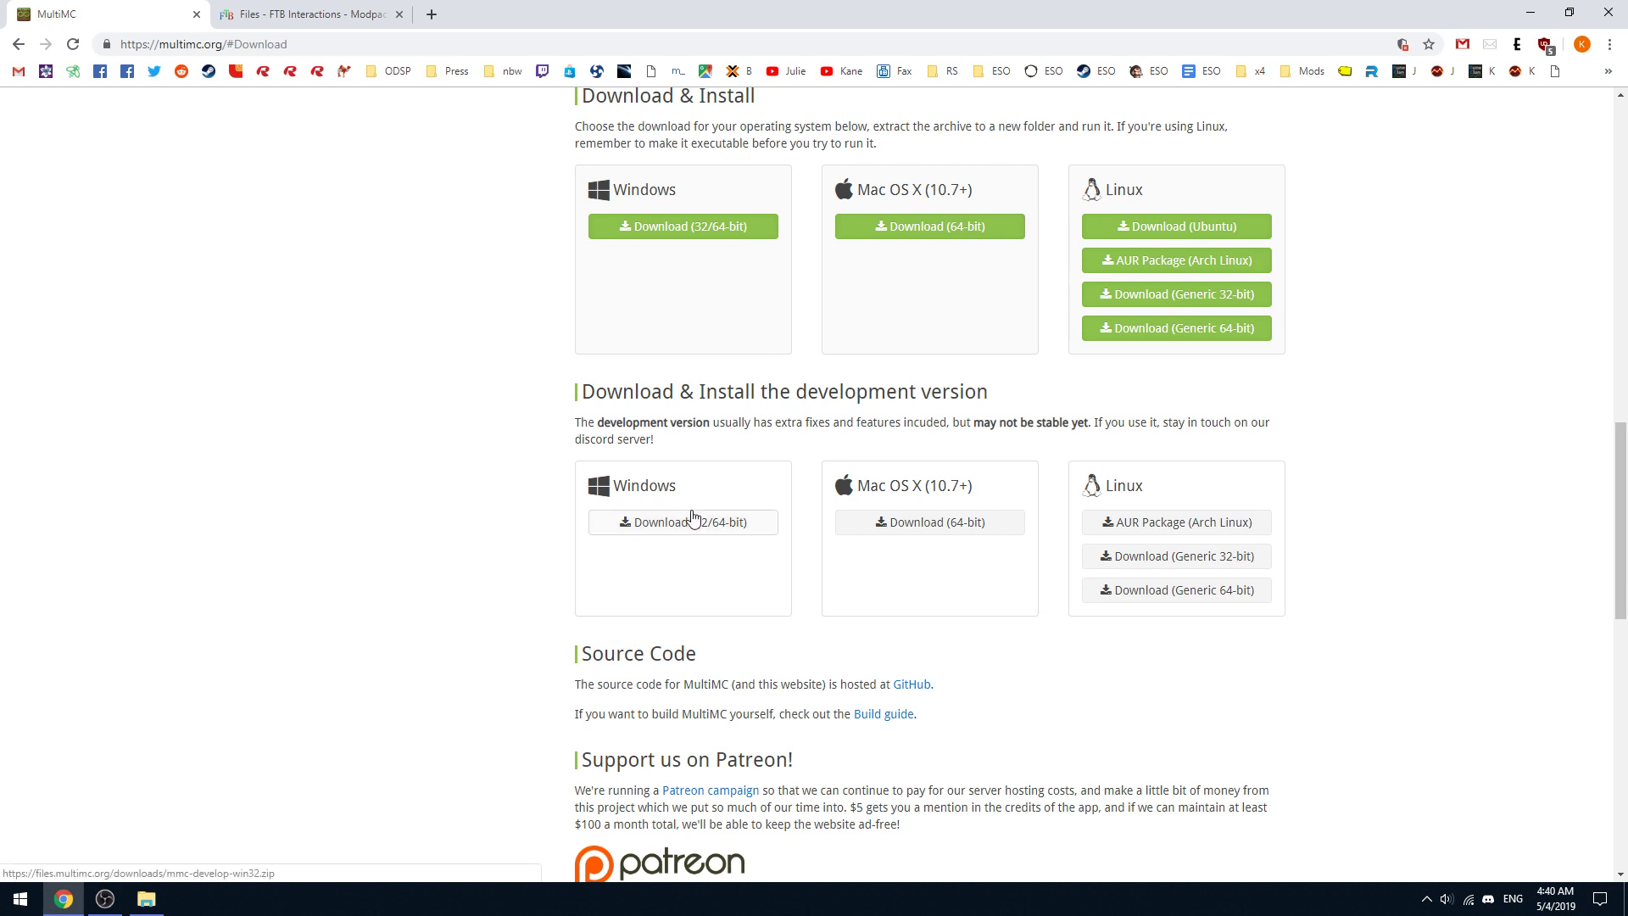
click(661, 242)
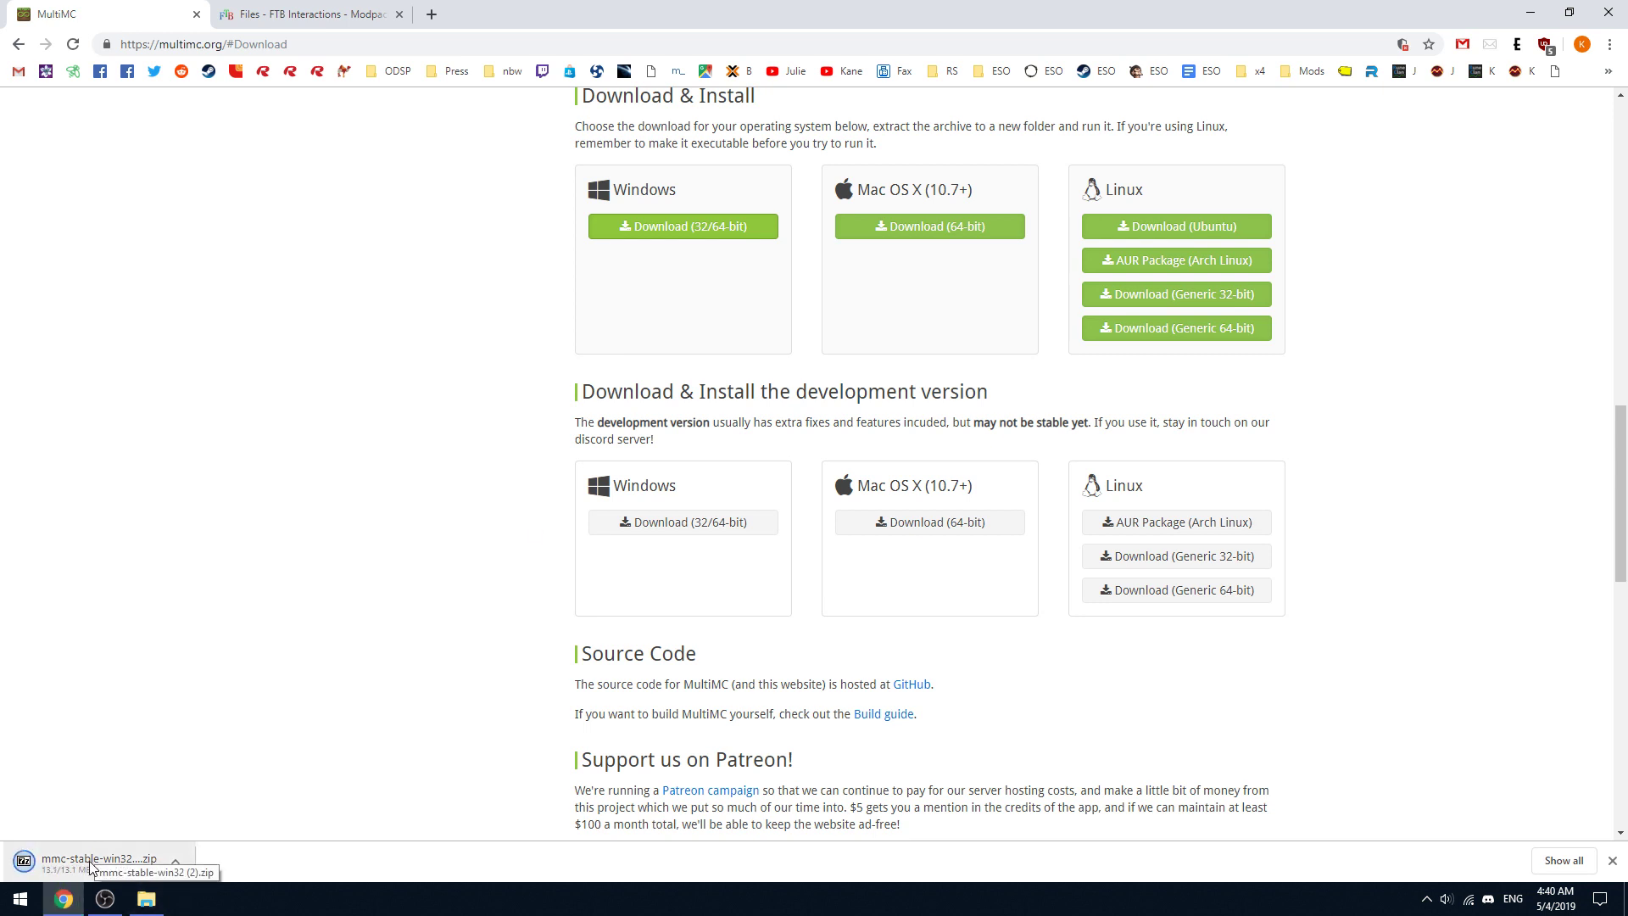
click(92, 865)
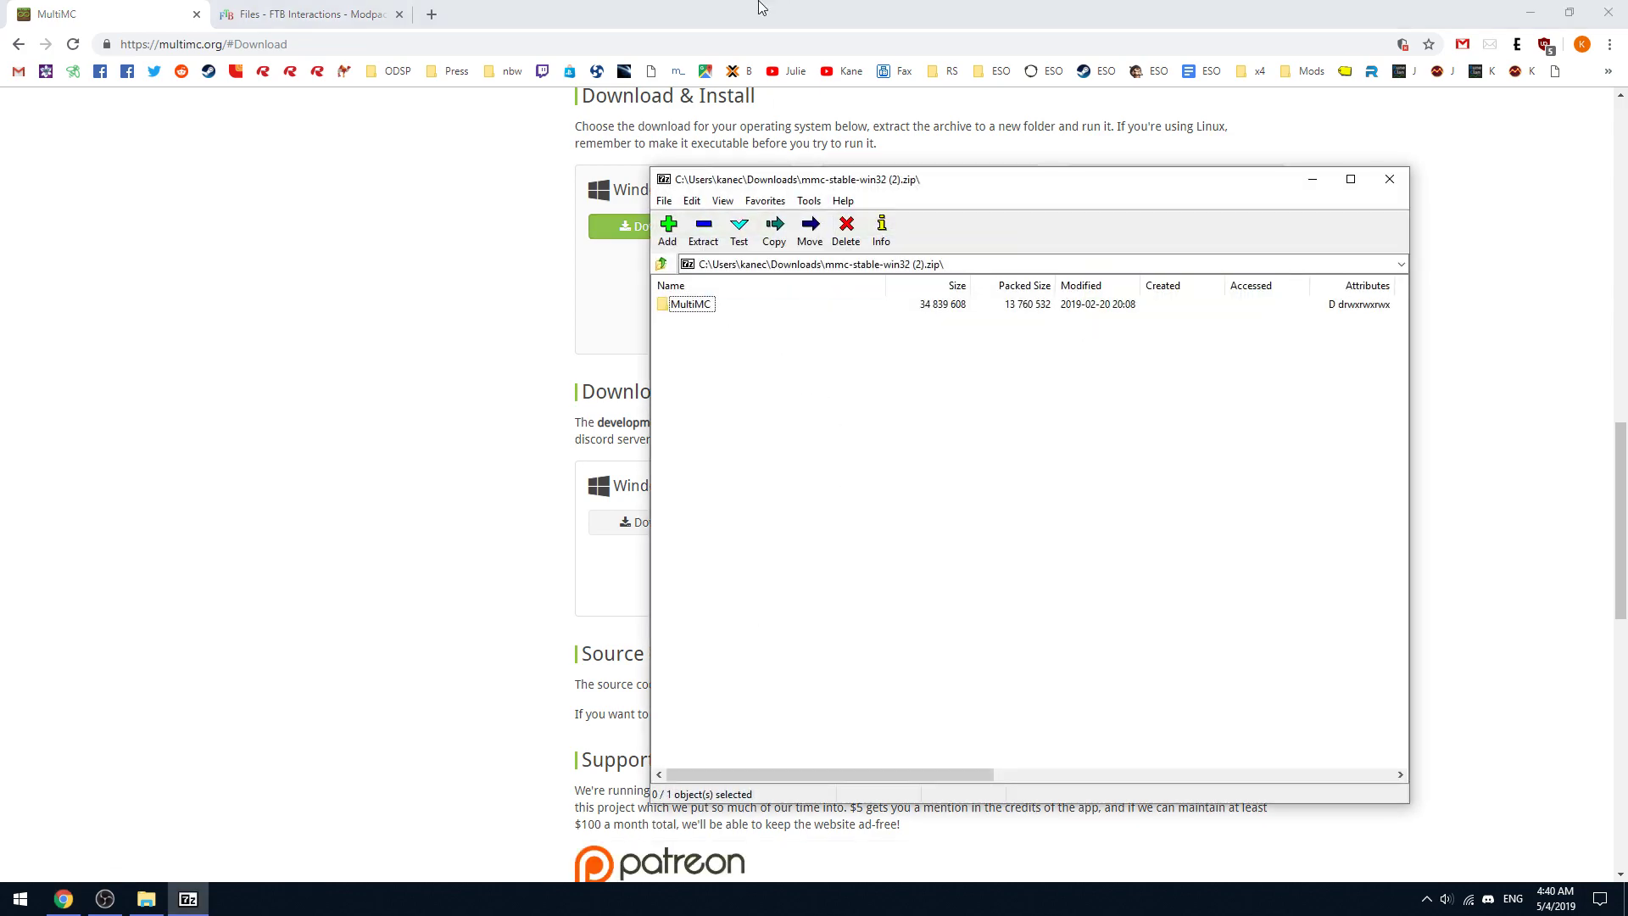
Clear the browser and file browser windows off the desktop and move the archive window toward its middle
drag(653, 10, 958, 241)
key(super+Down)
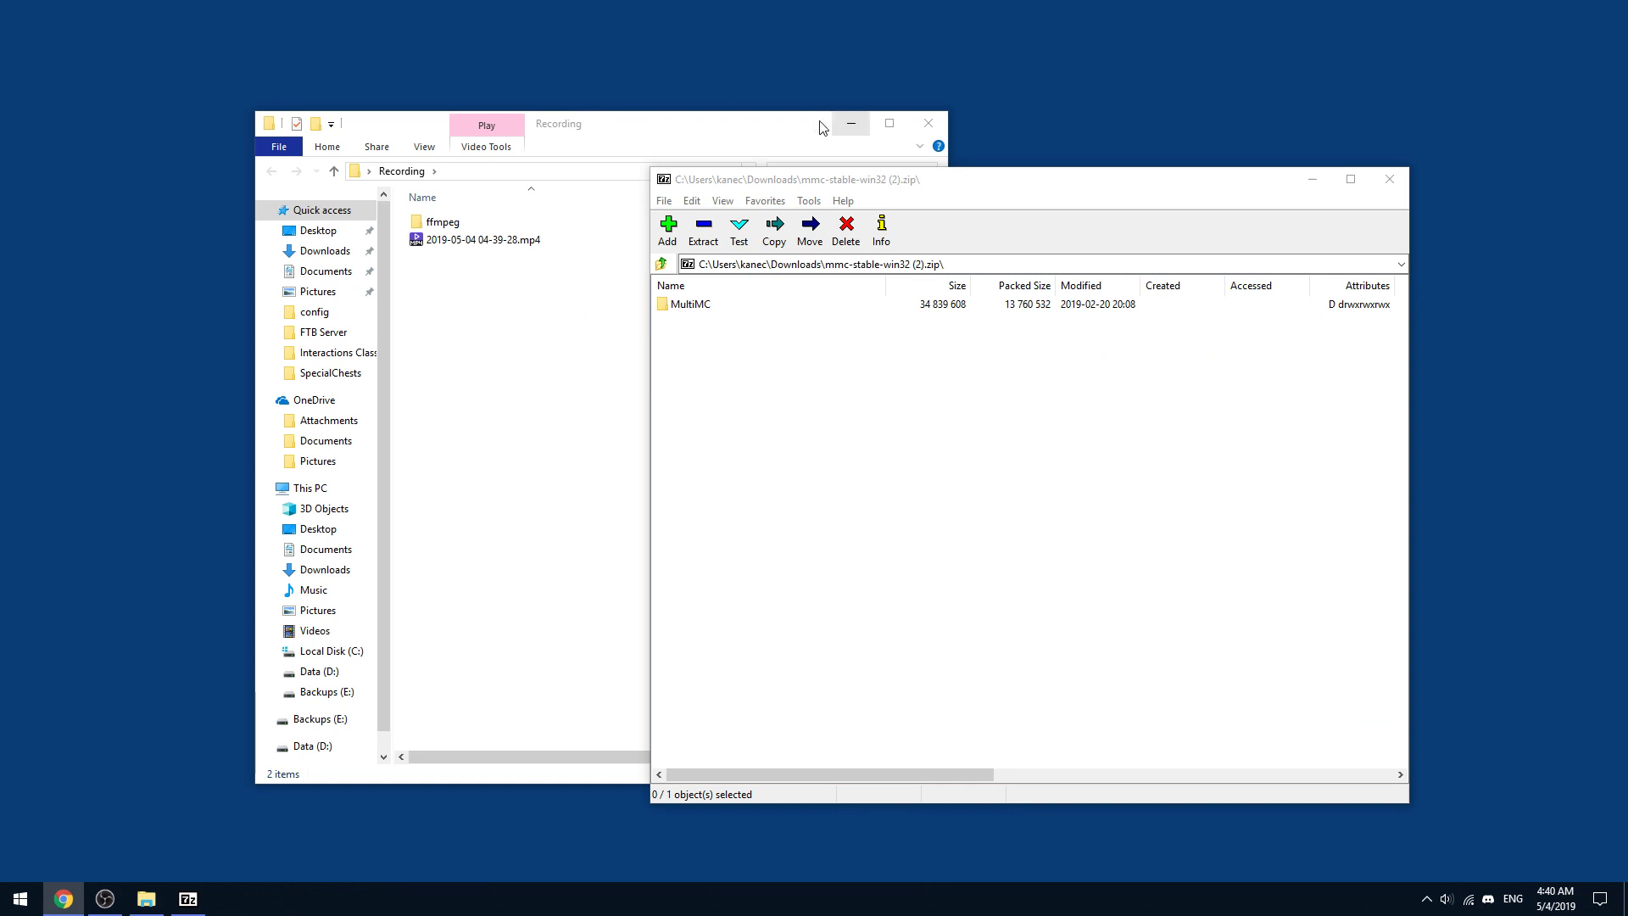
click(851, 123)
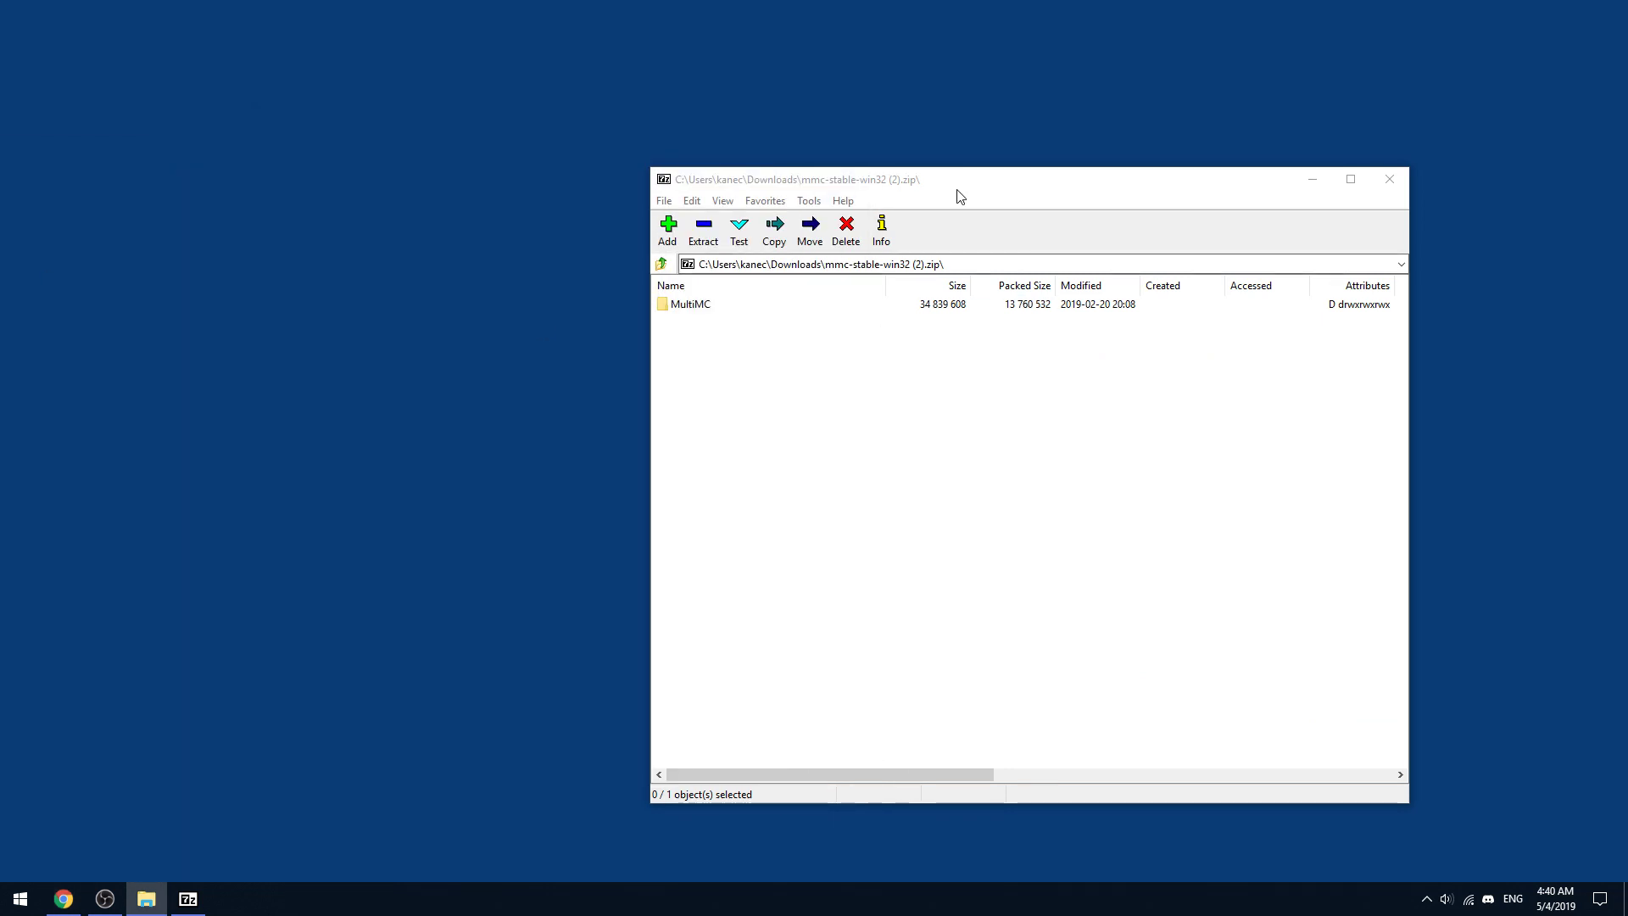
drag(958, 191, 752, 167)
Create a new folder on the desktop and extract the archive's MultiMC folder into it
click(487, 285)
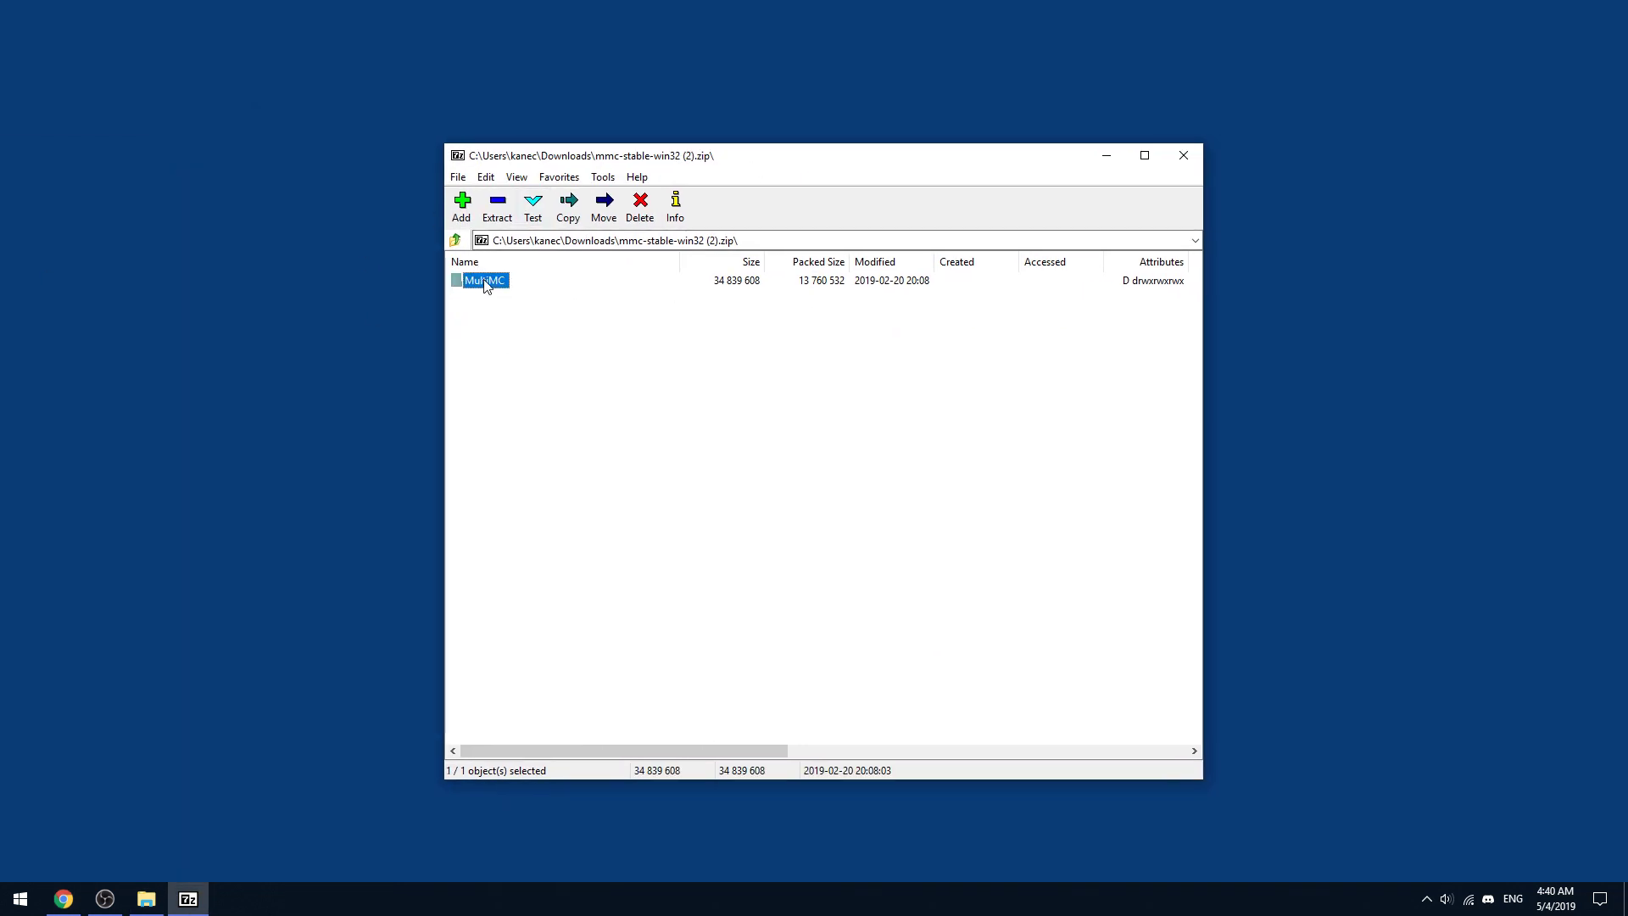
right_click(62, 58)
mouse_move(169, 219)
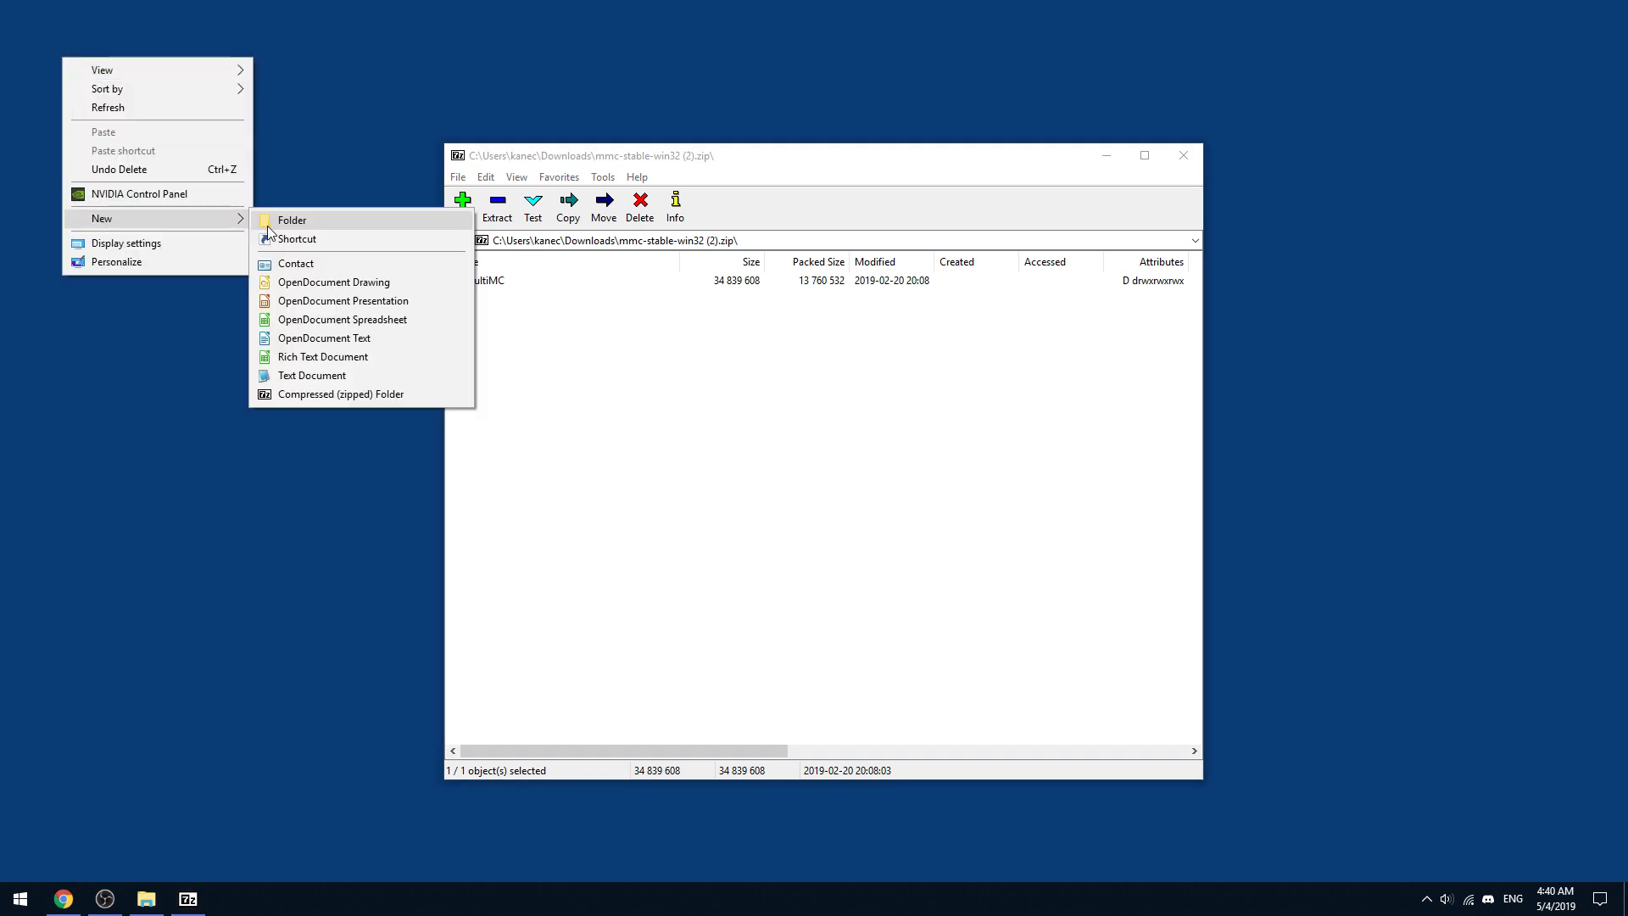
click(268, 221)
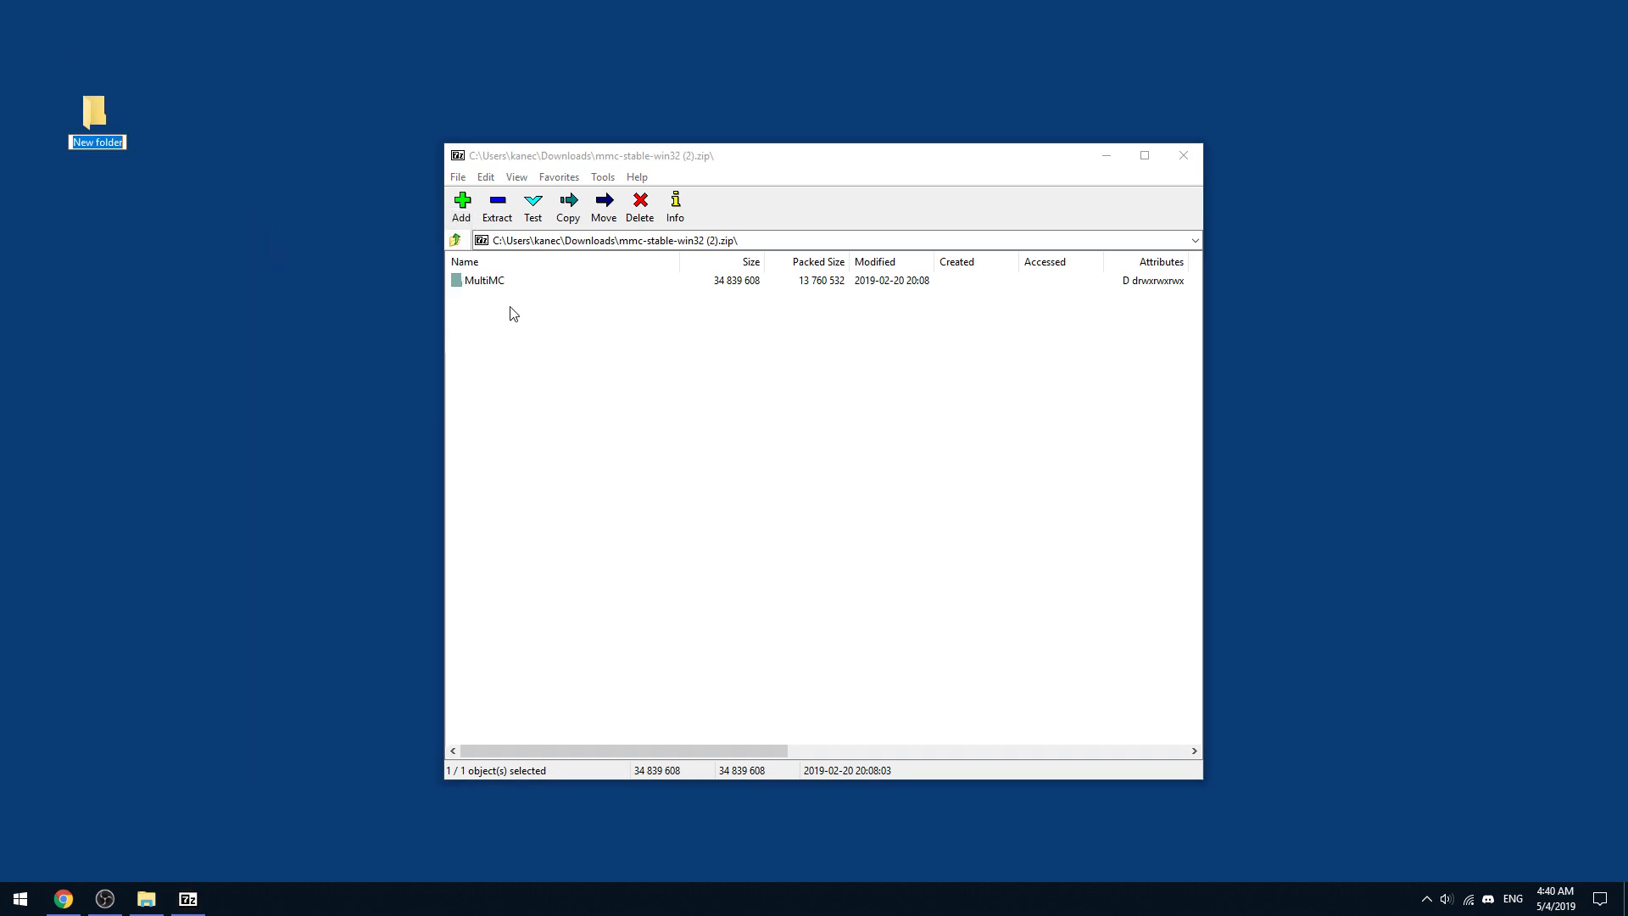
drag(498, 290, 98, 140)
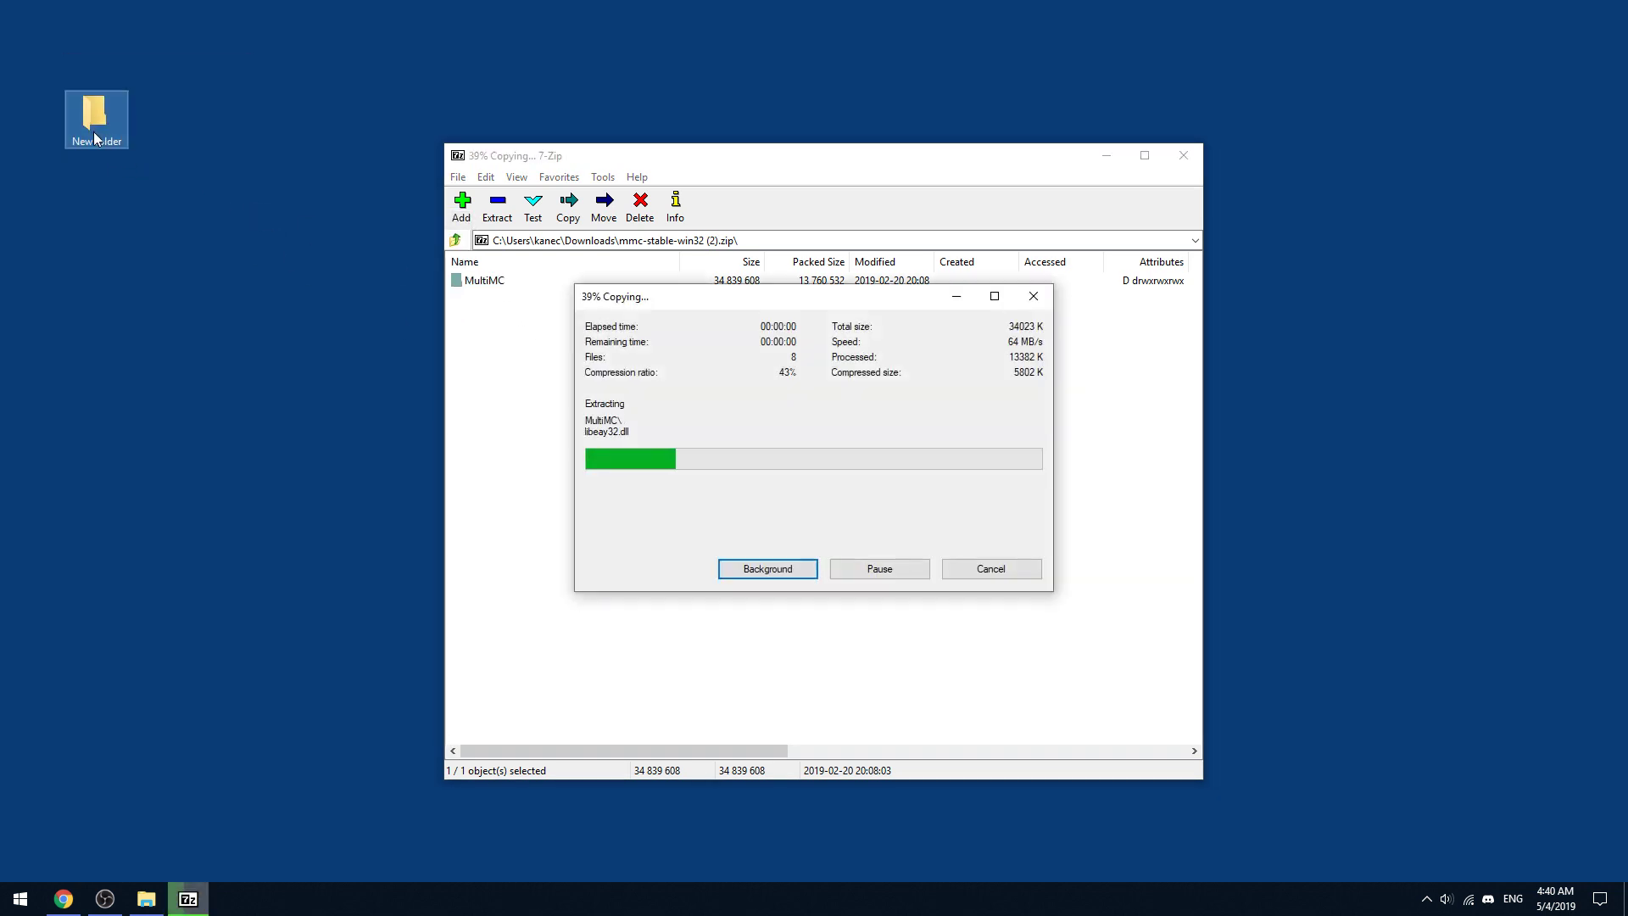
Rename the new desktop folder as test
key(F2)
text(test)
key(Return)
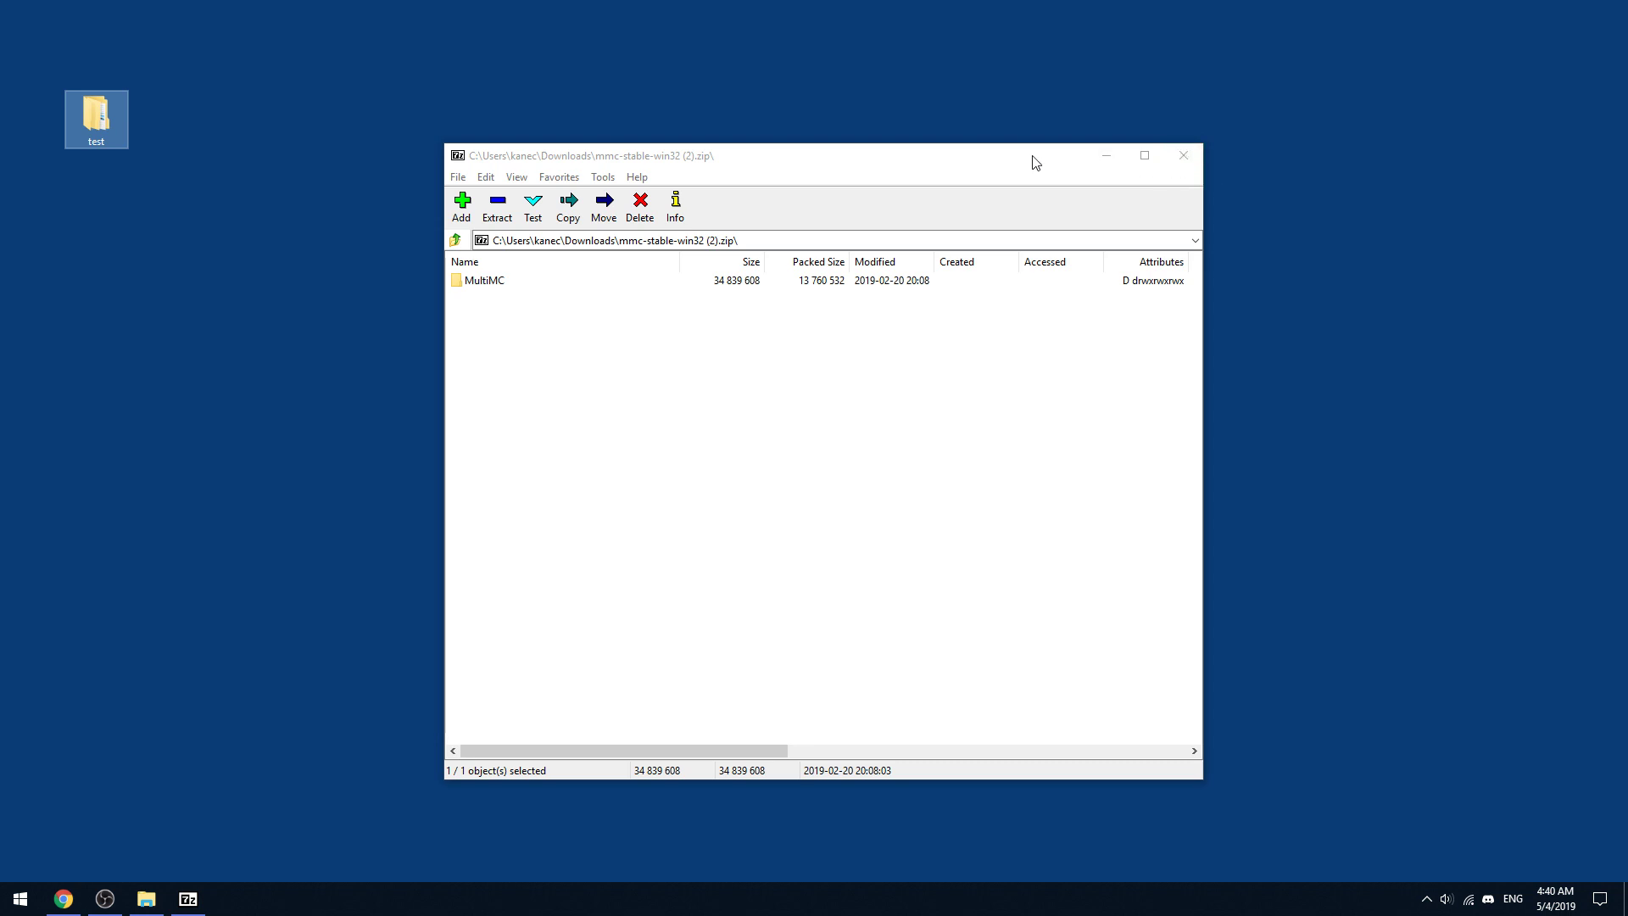
Open the extracted MultiMC folder inside the test folder on the desktop
drag(1035, 162, 894, 138)
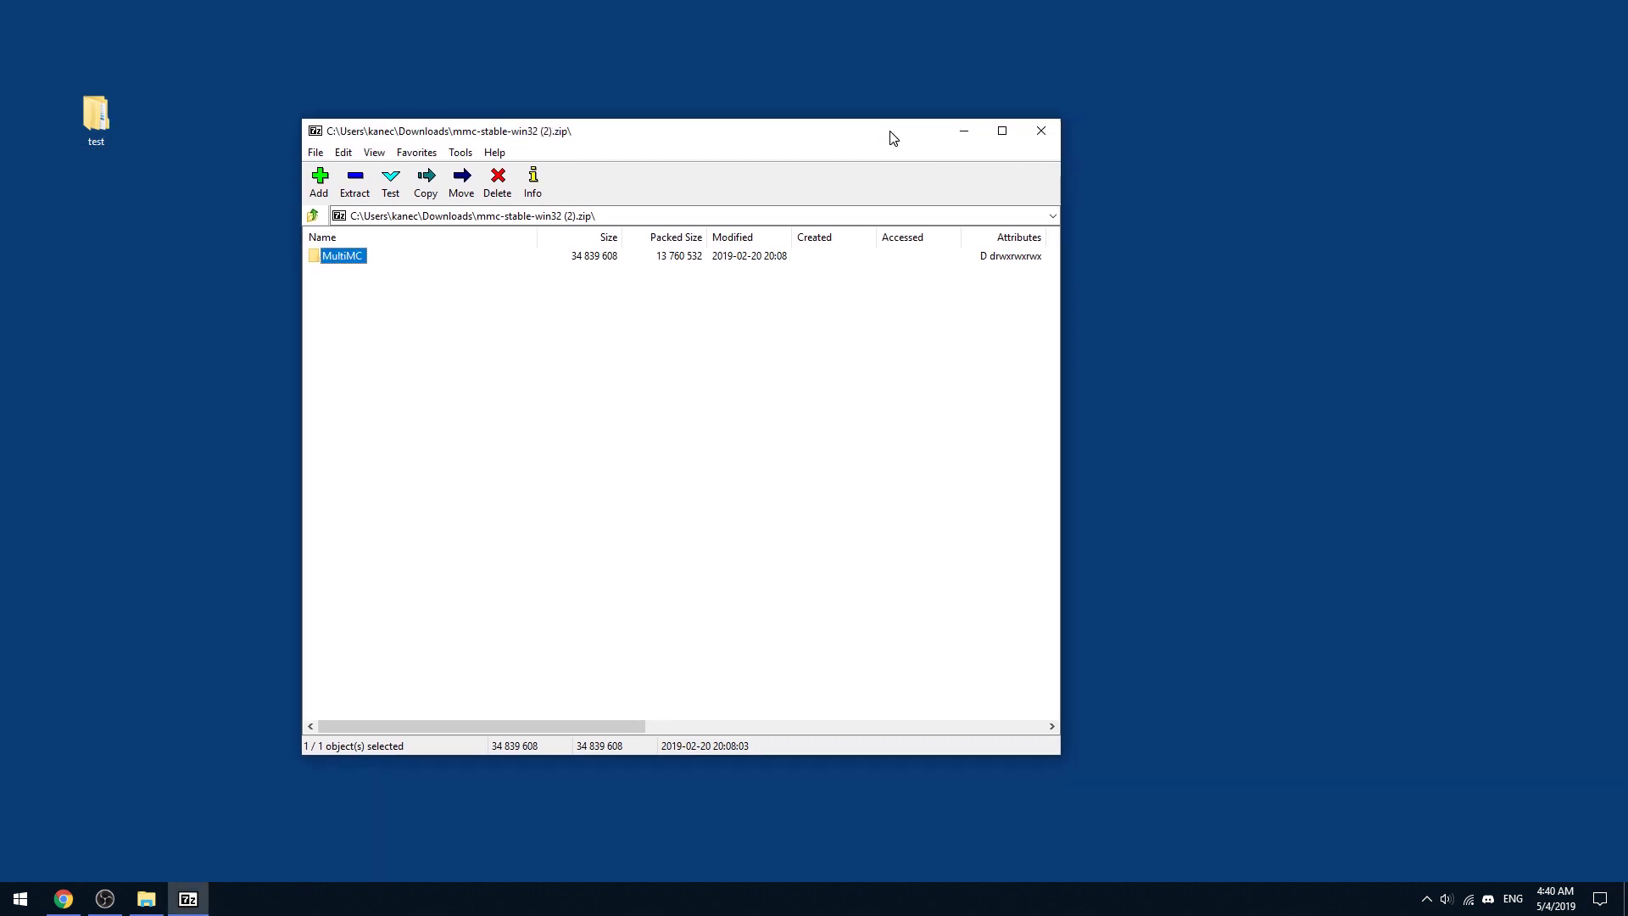
click(94, 122)
double_click(94, 122)
drag(625, 160, 1068, 119)
double_click(874, 239)
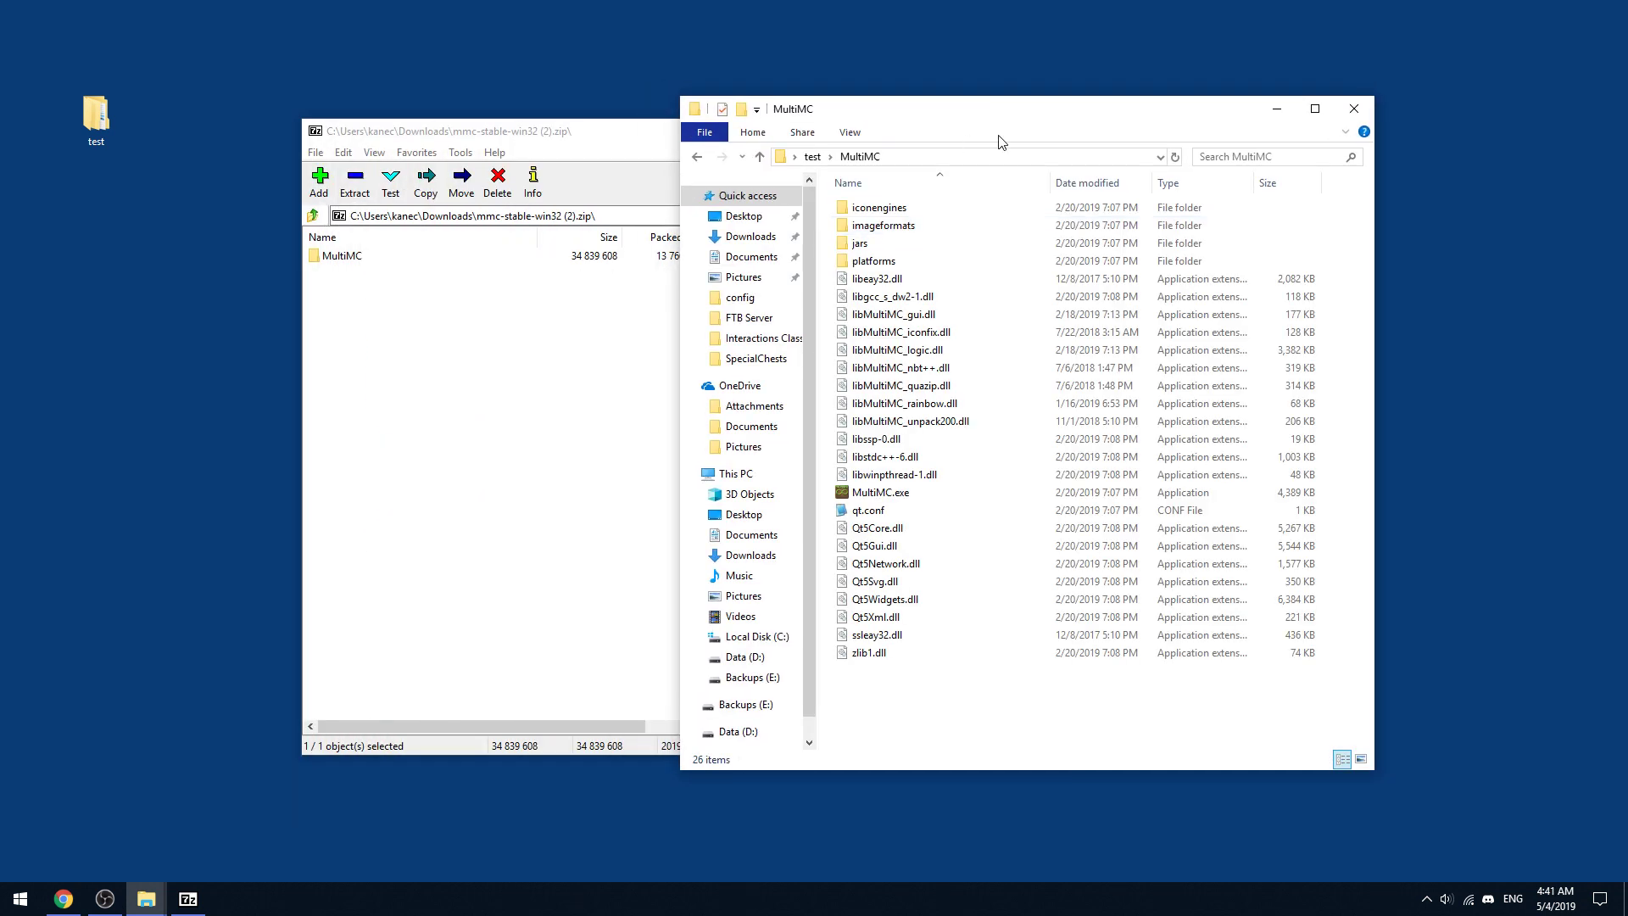
Close the archive window and launch MultiMC.exe from the extracted folder
drag(952, 116, 1116, 116)
drag(1196, 700, 1136, 504)
drag(727, 133, 643, 133)
click(955, 132)
drag(1069, 110, 528, 78)
click(663, 693)
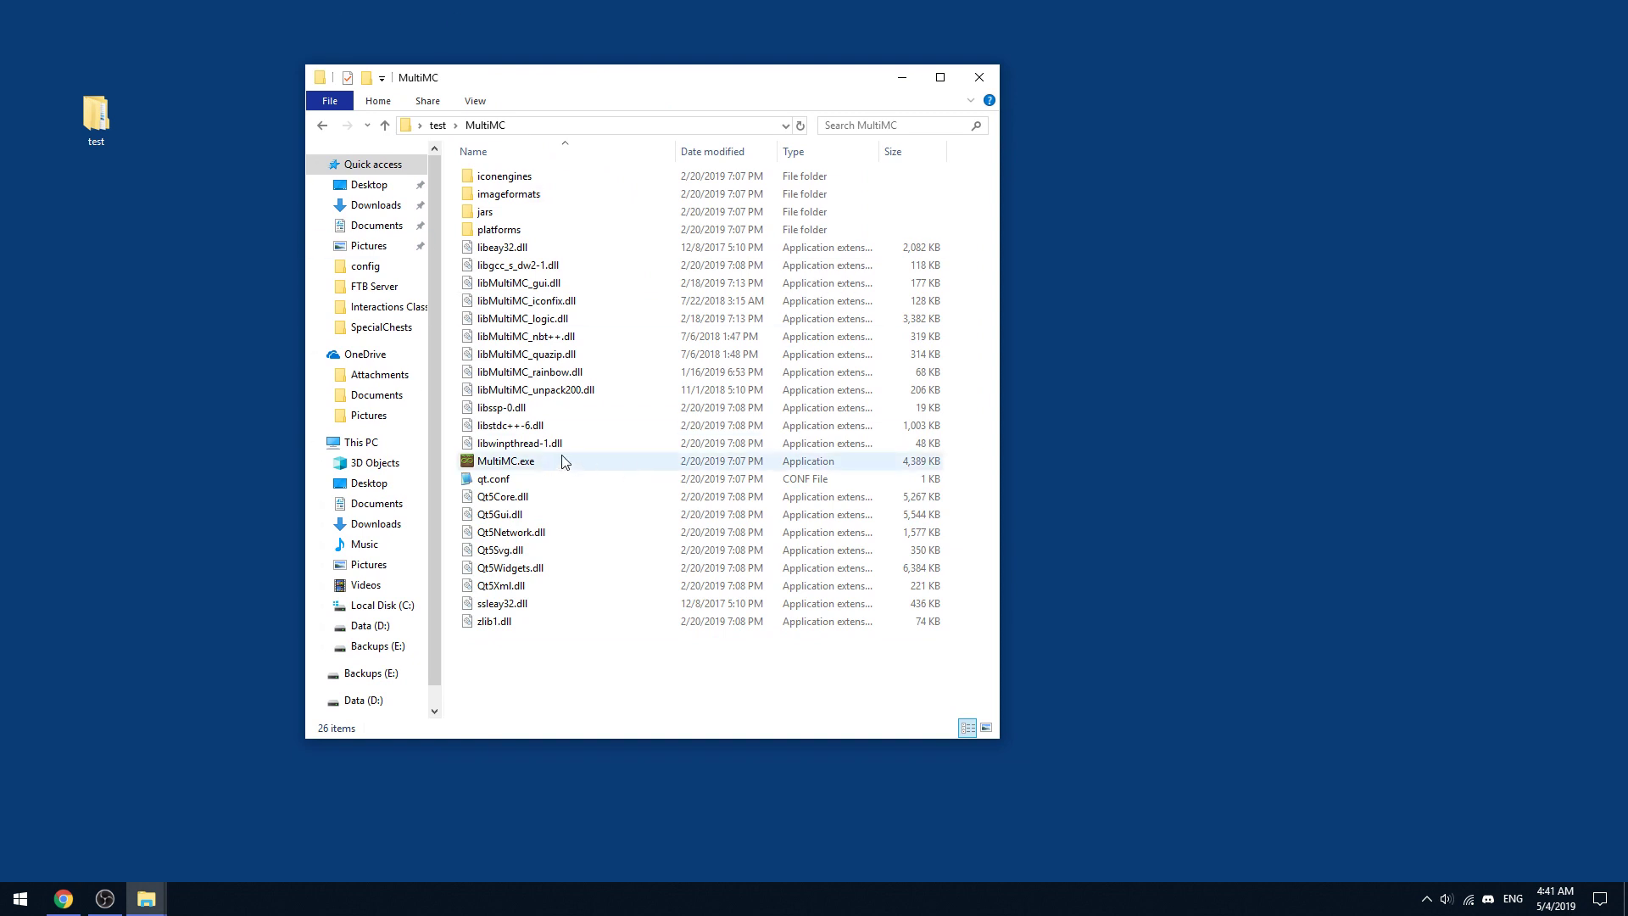
double_click(486, 467)
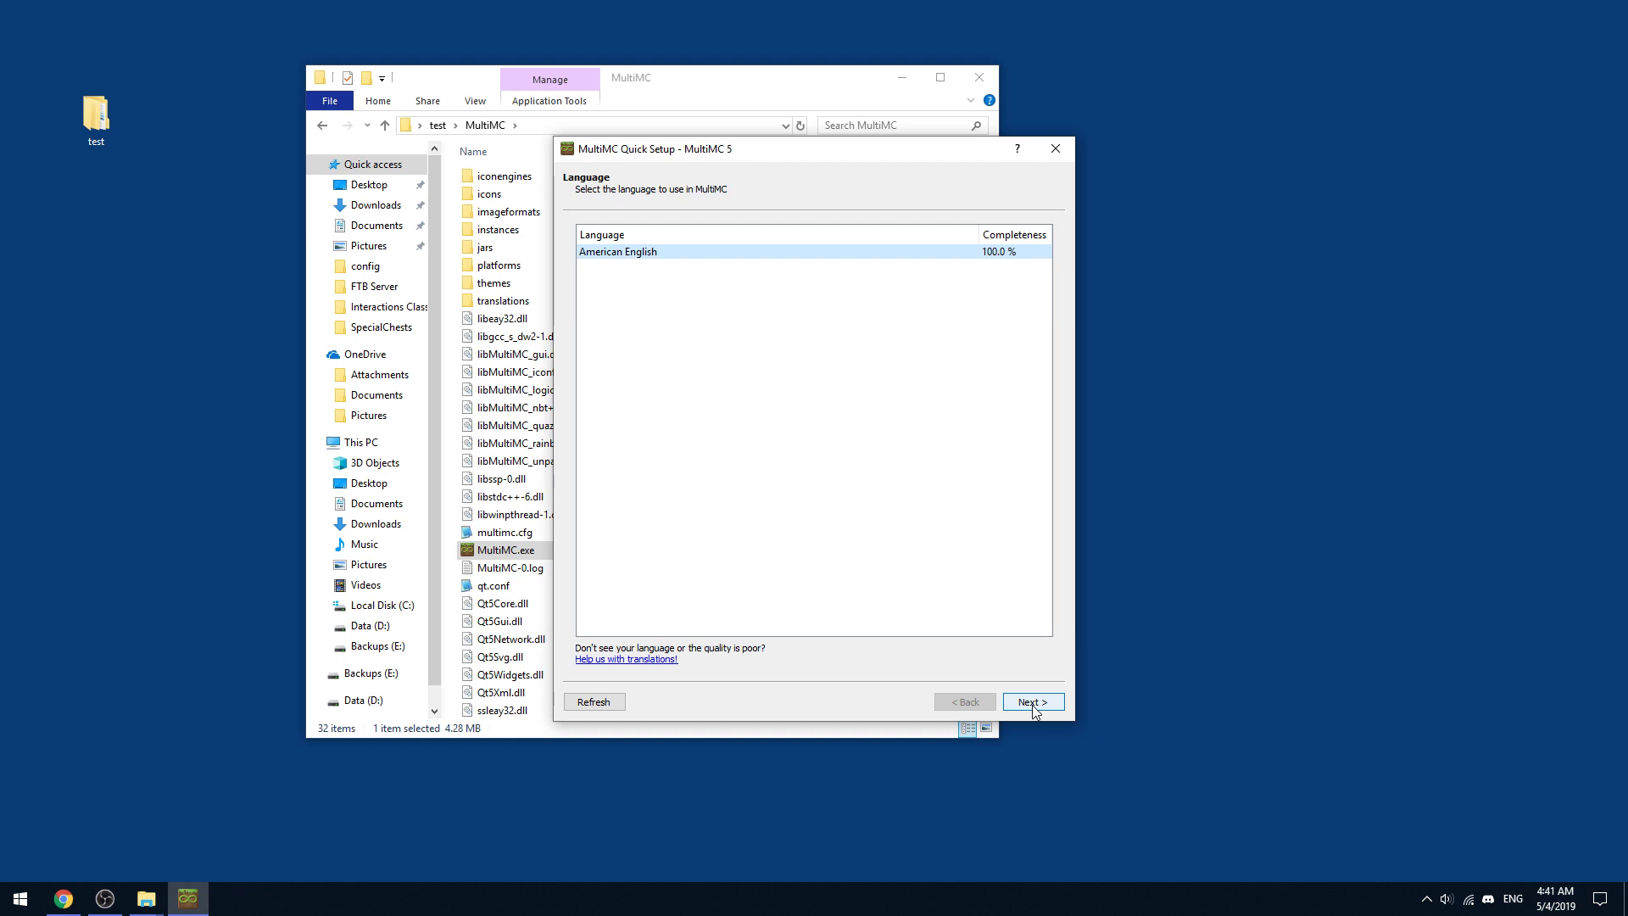
Accept American English as the language and set the minimum memory allocation to 4096 MB
click(1034, 703)
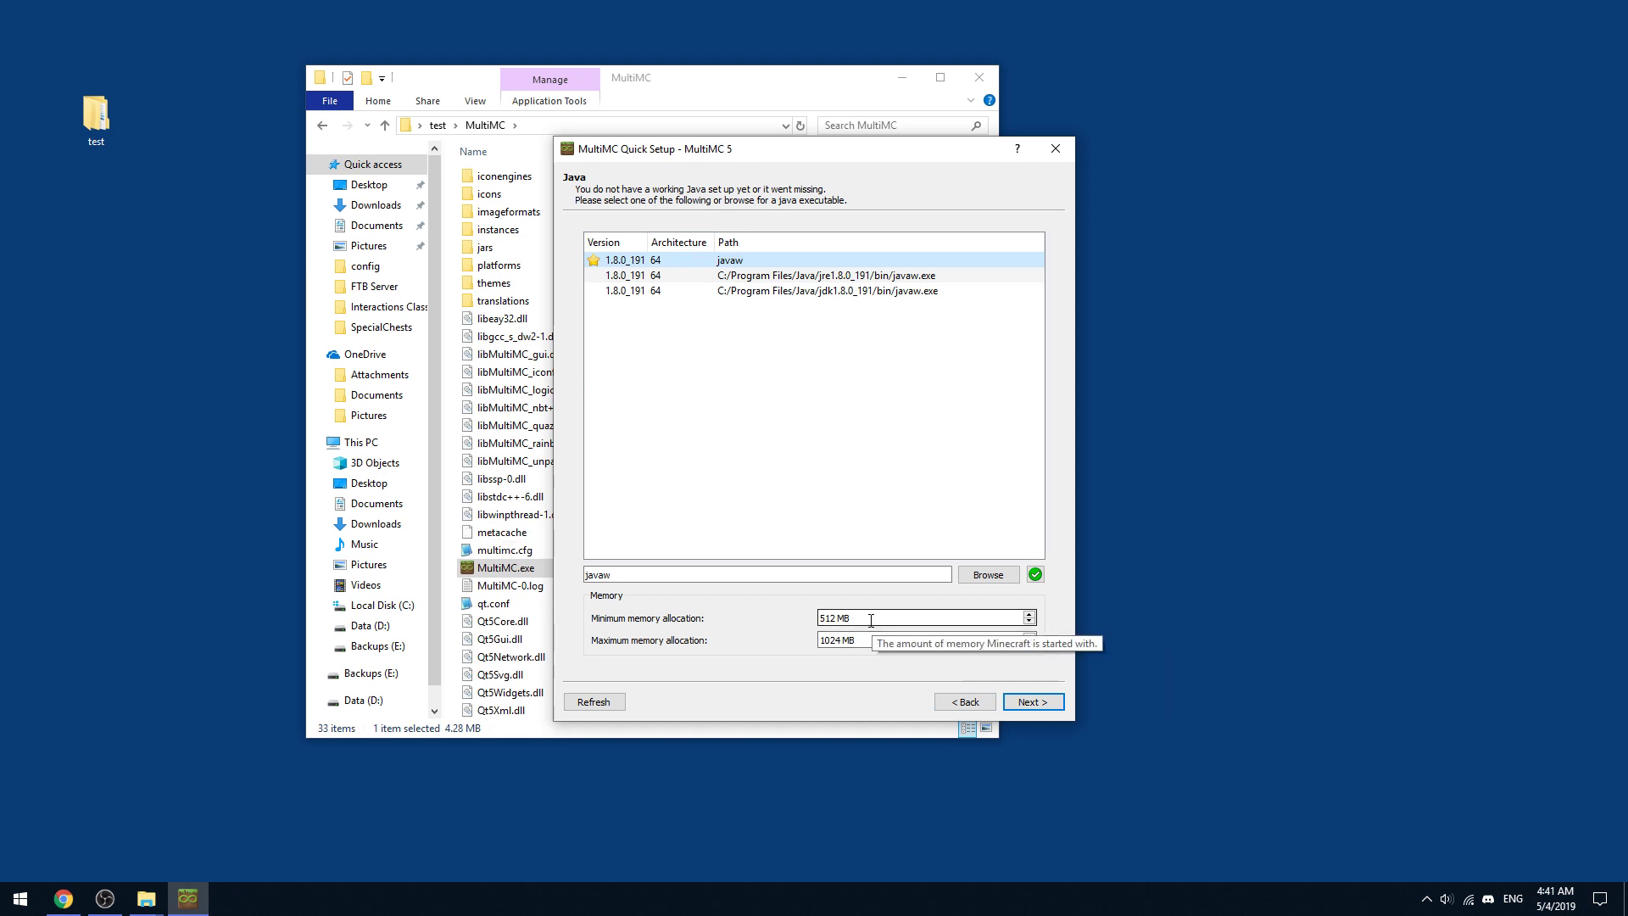
key(Tab)
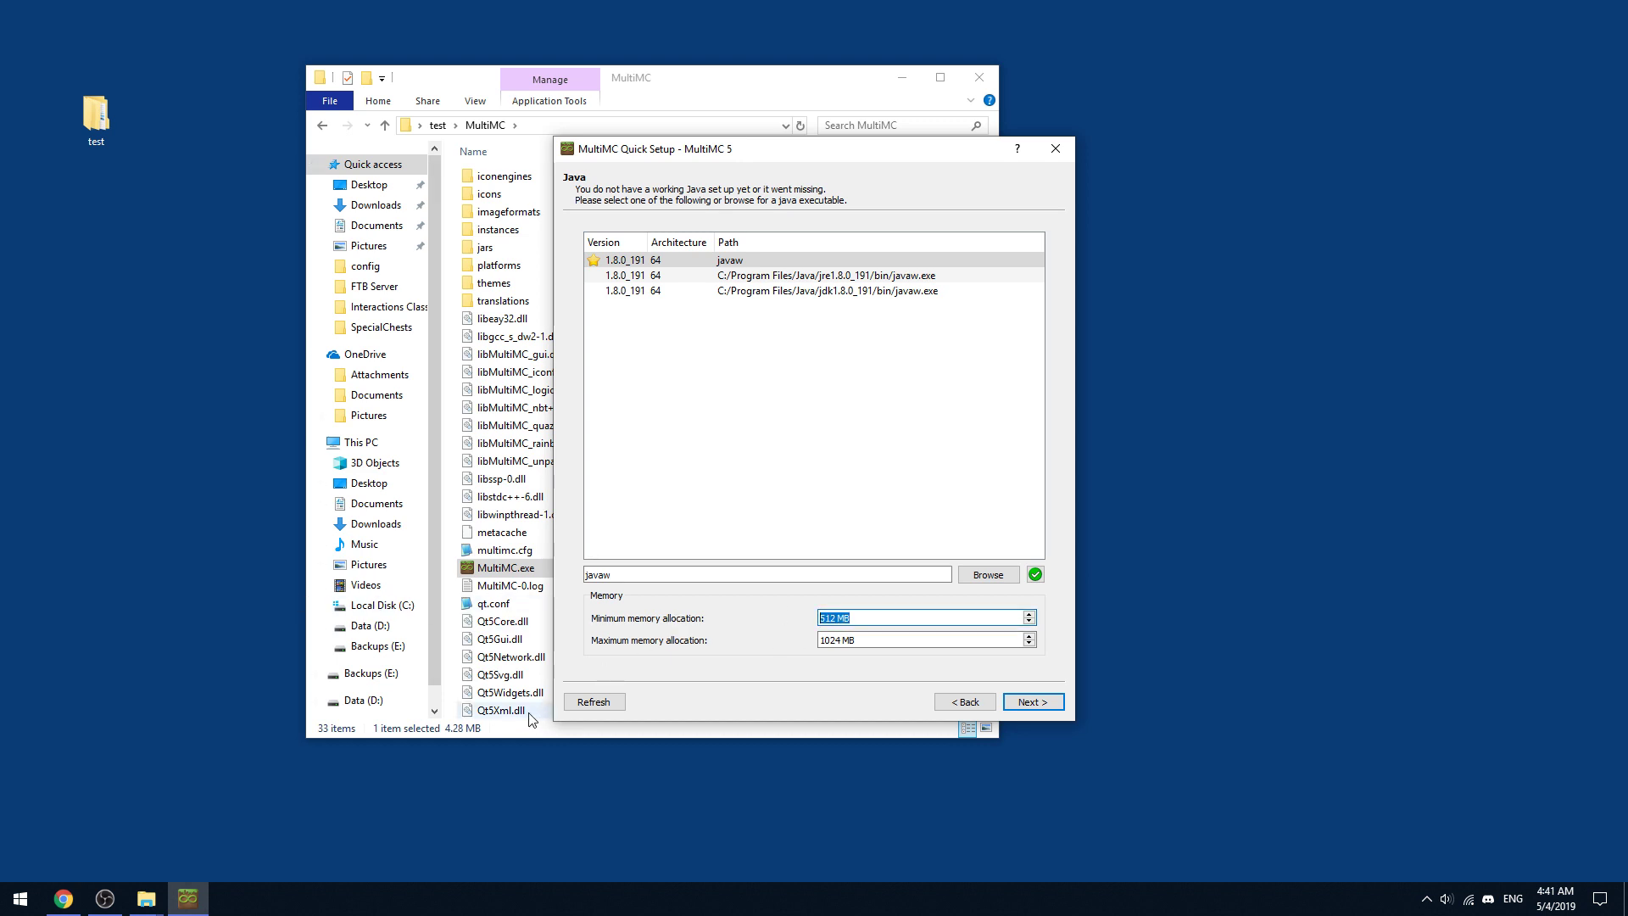
text(4096)
drag(861, 643, 714, 645)
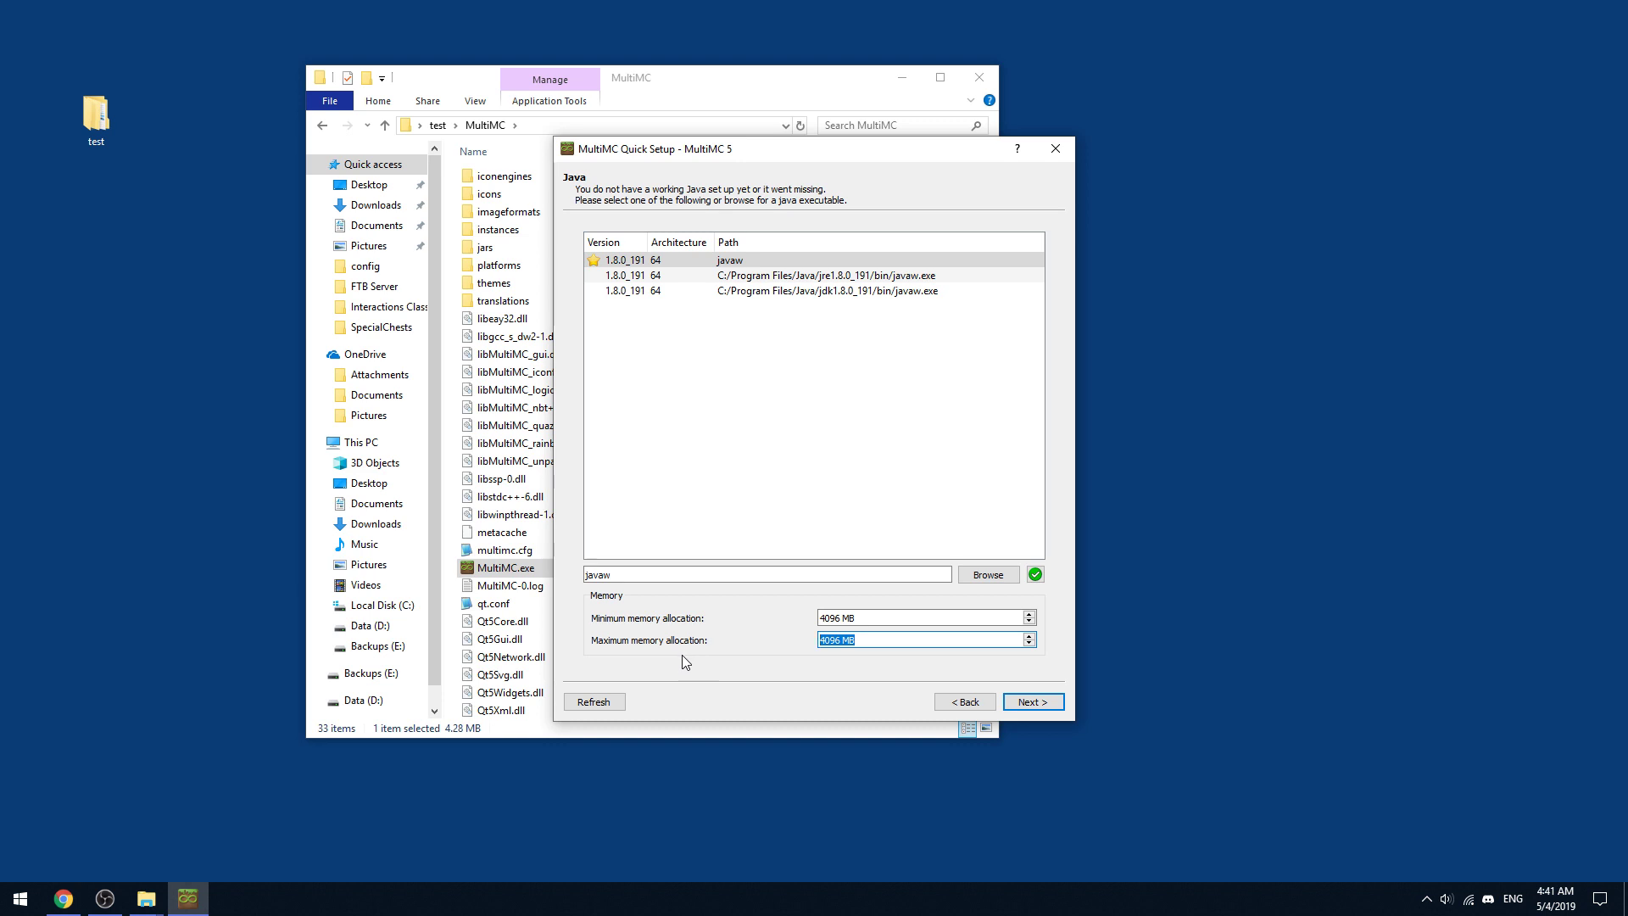
Switch to Calculator and compute 1024*6 beside the setup wizard
key(super)
text(calc)
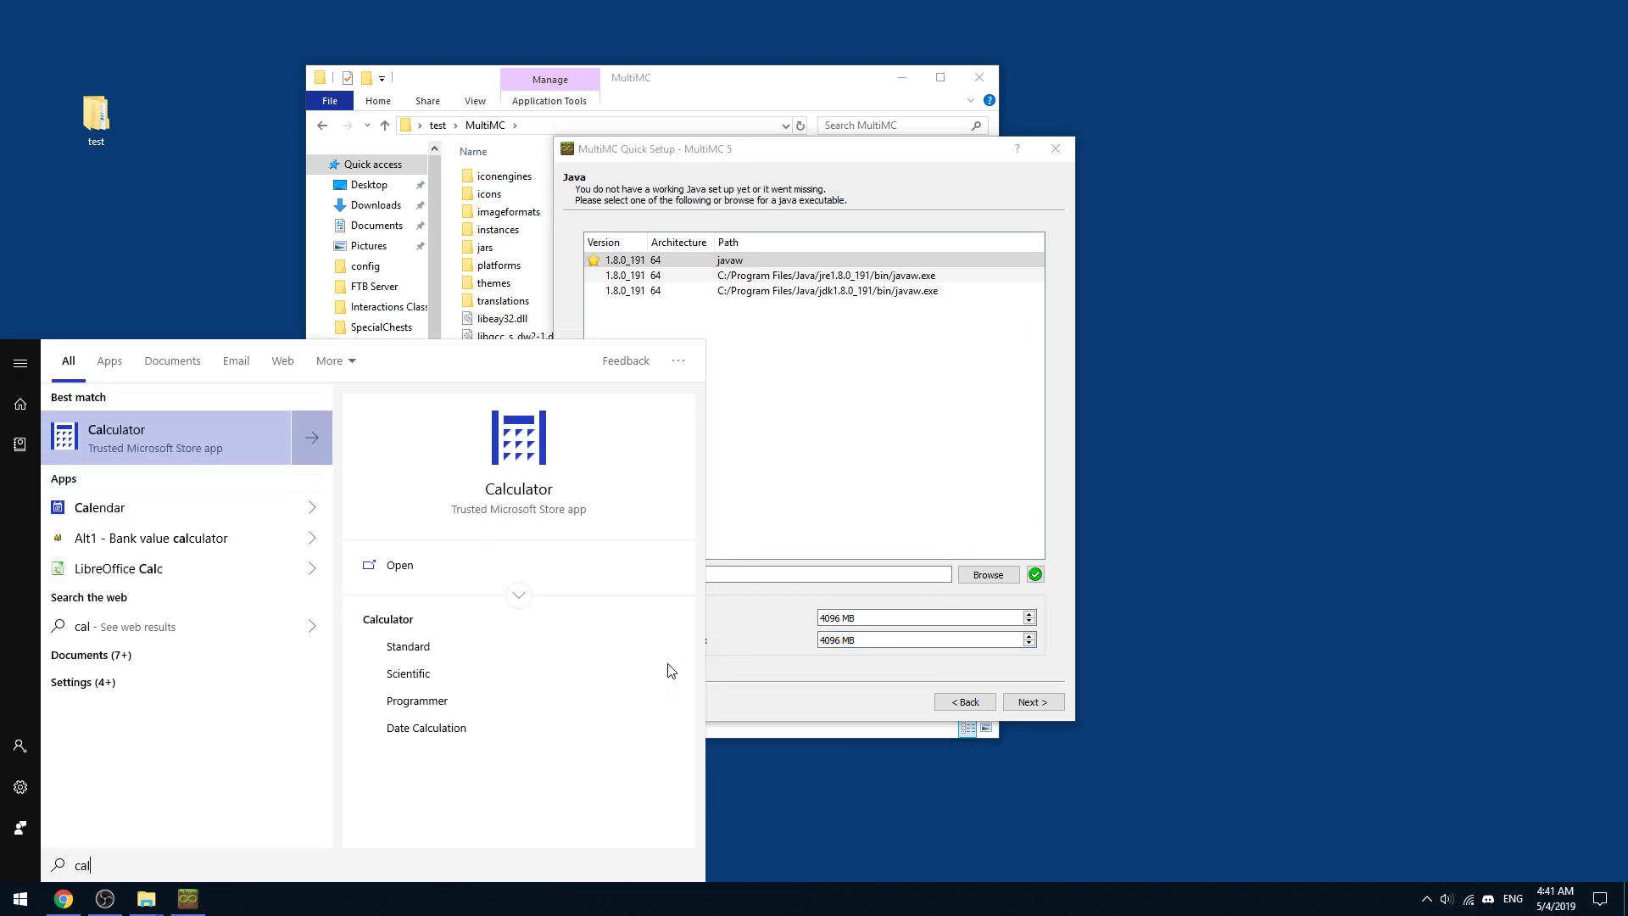
key(Return)
drag(34, 106, 1238, 230)
text(1024*6)
key(Return)
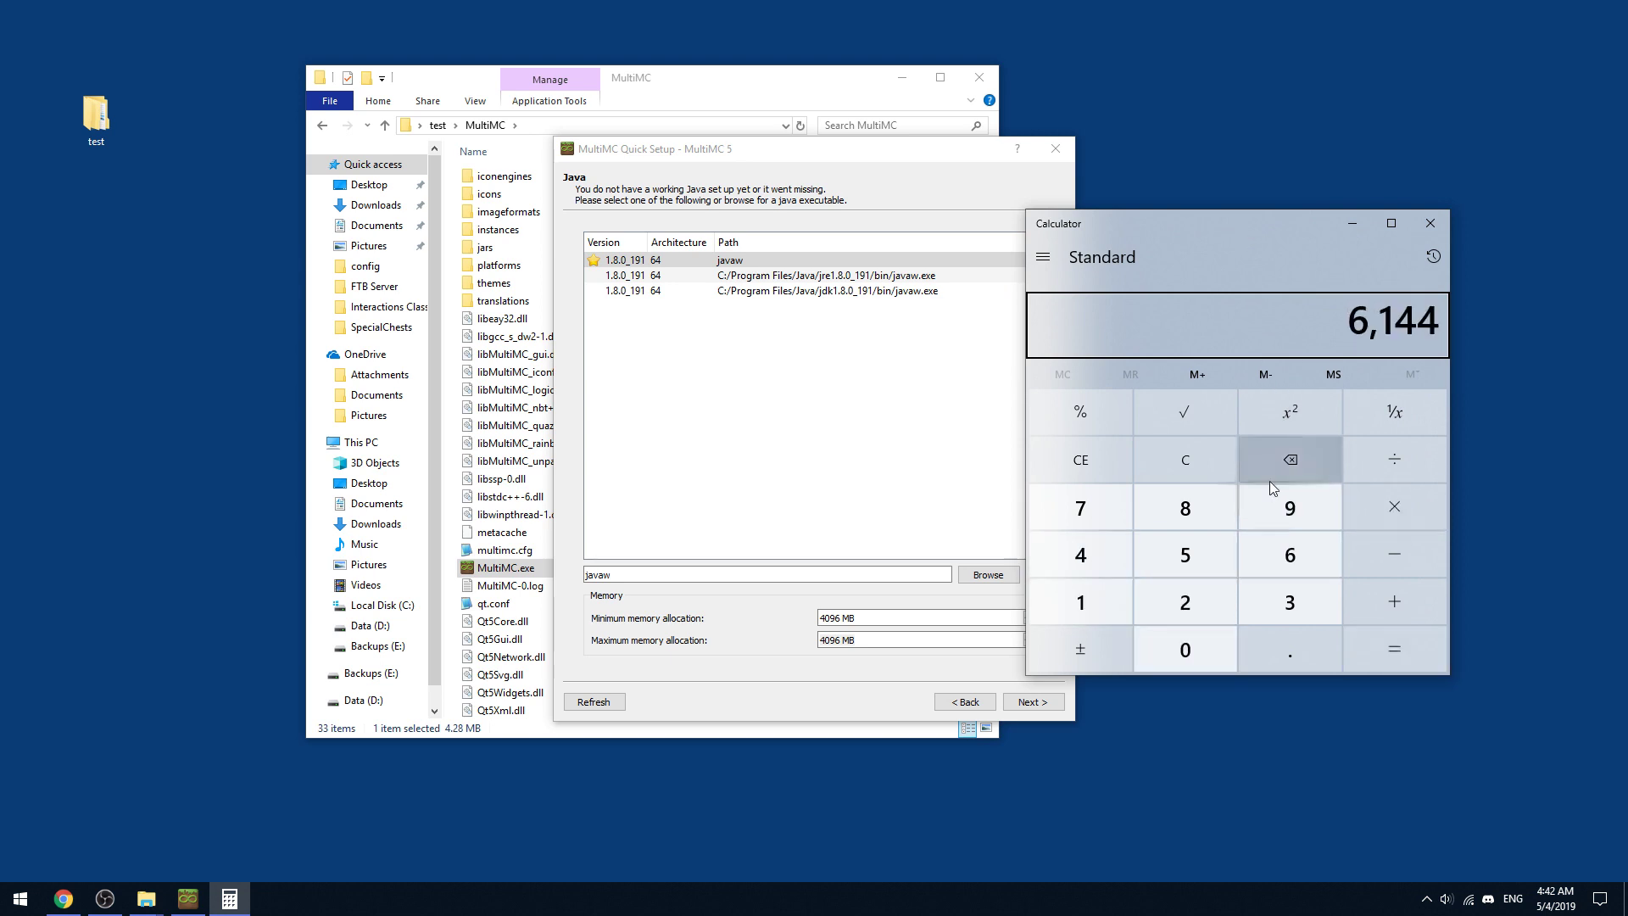
drag(1162, 229, 1236, 177)
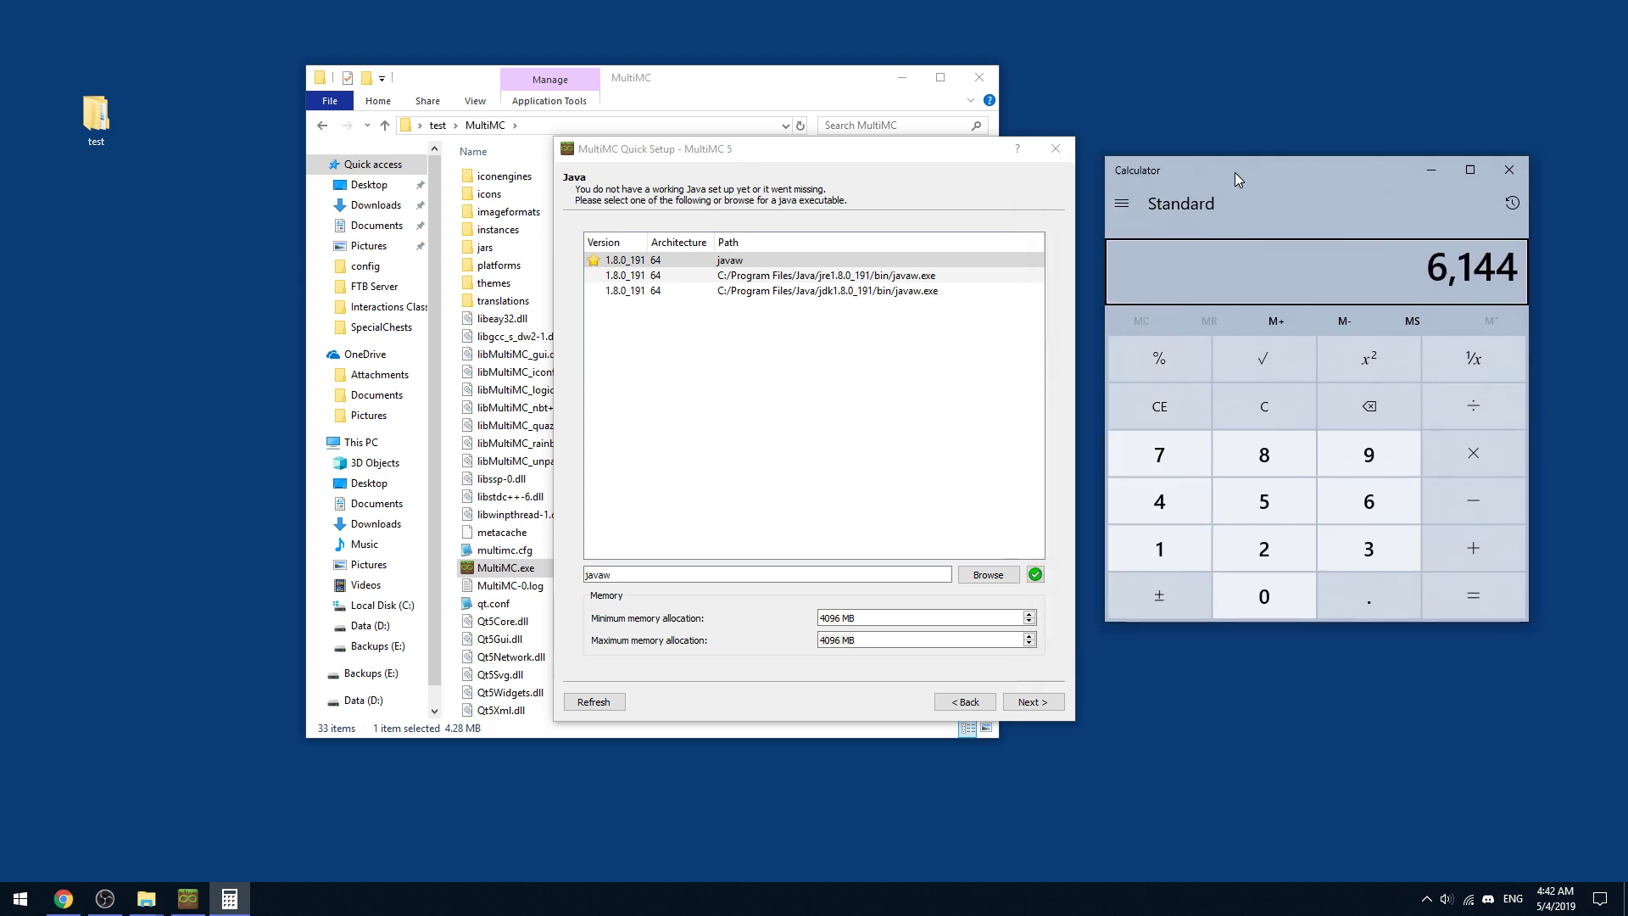
Set the maximum memory allocation to 6144 MB and the minimum memory allocation to 4096 MB
double_click(855, 639)
text(6144)
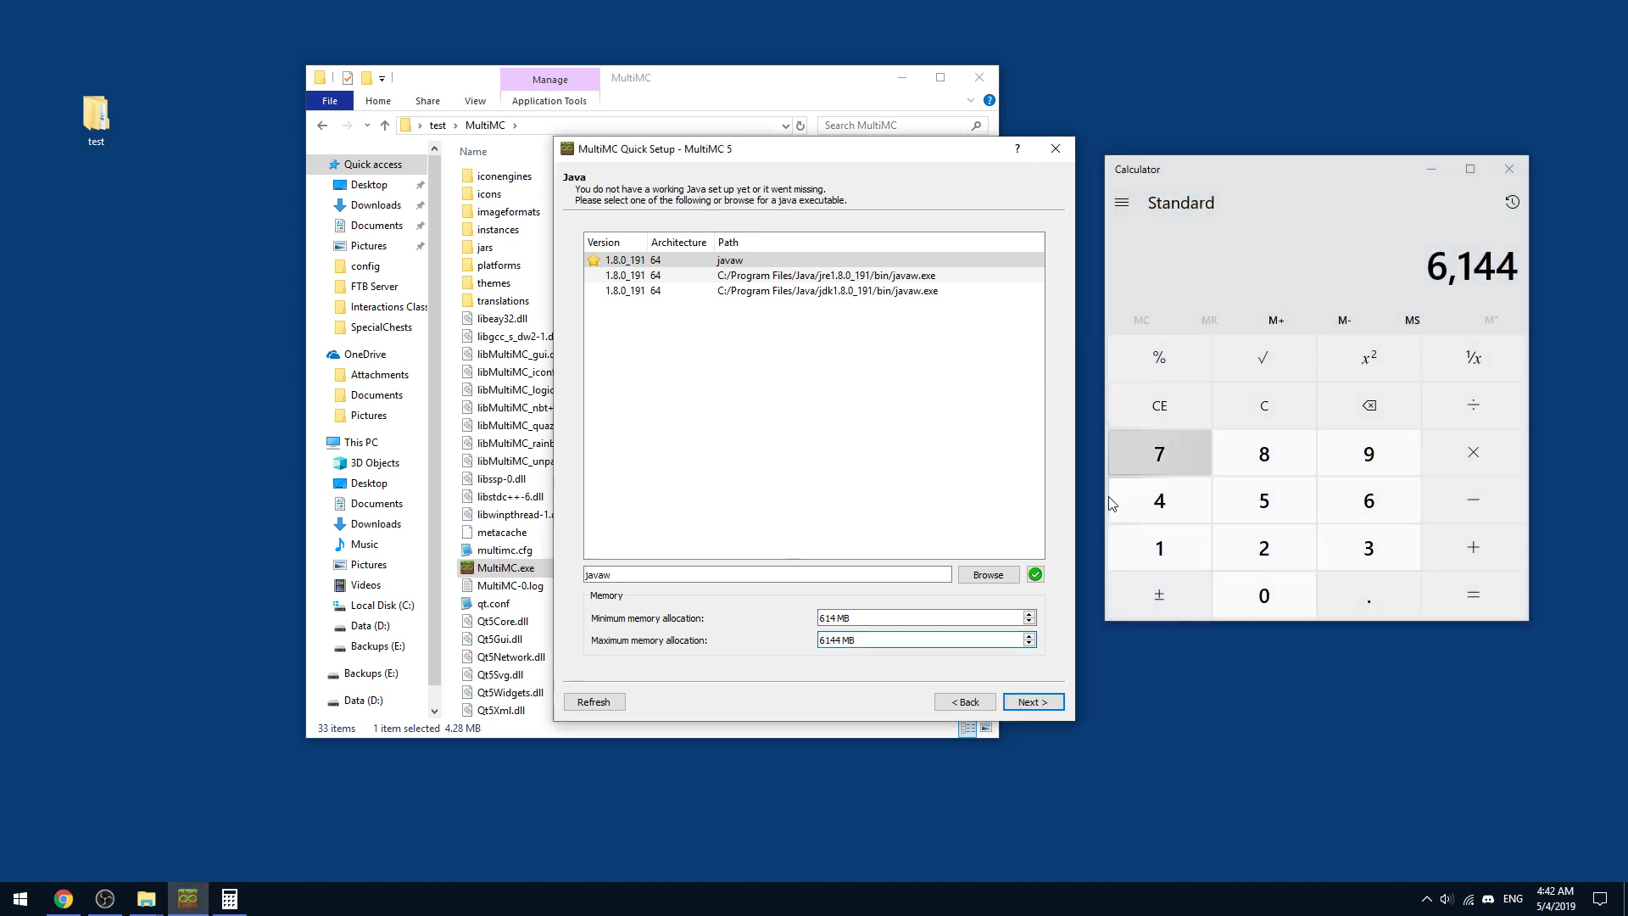
drag(891, 625, 692, 602)
text(409)
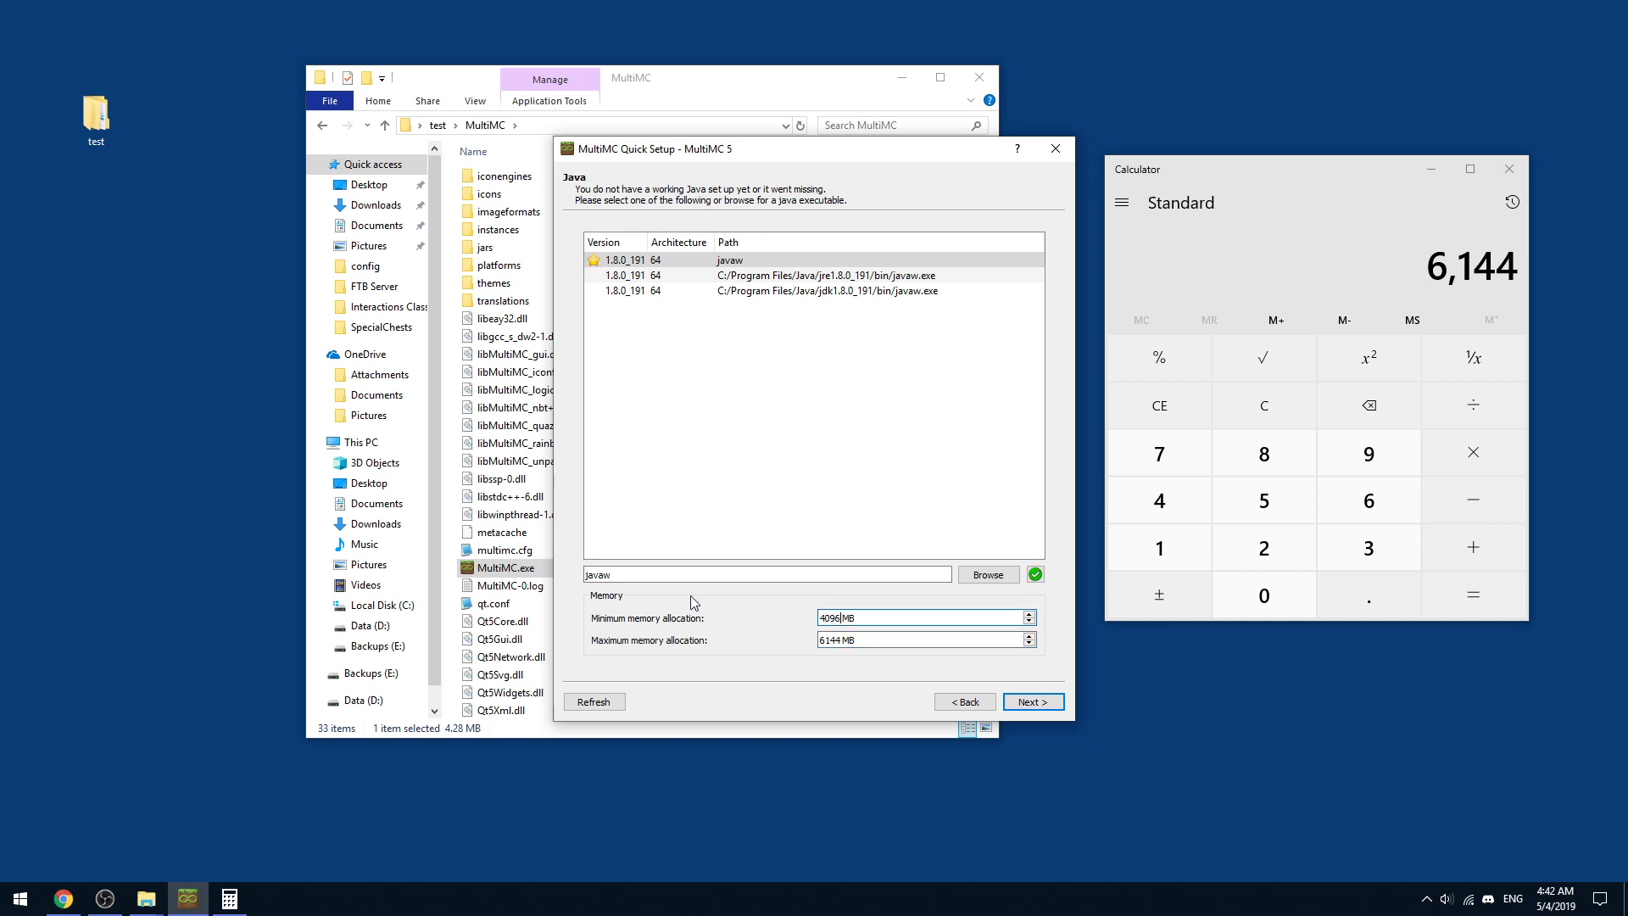
text(6)
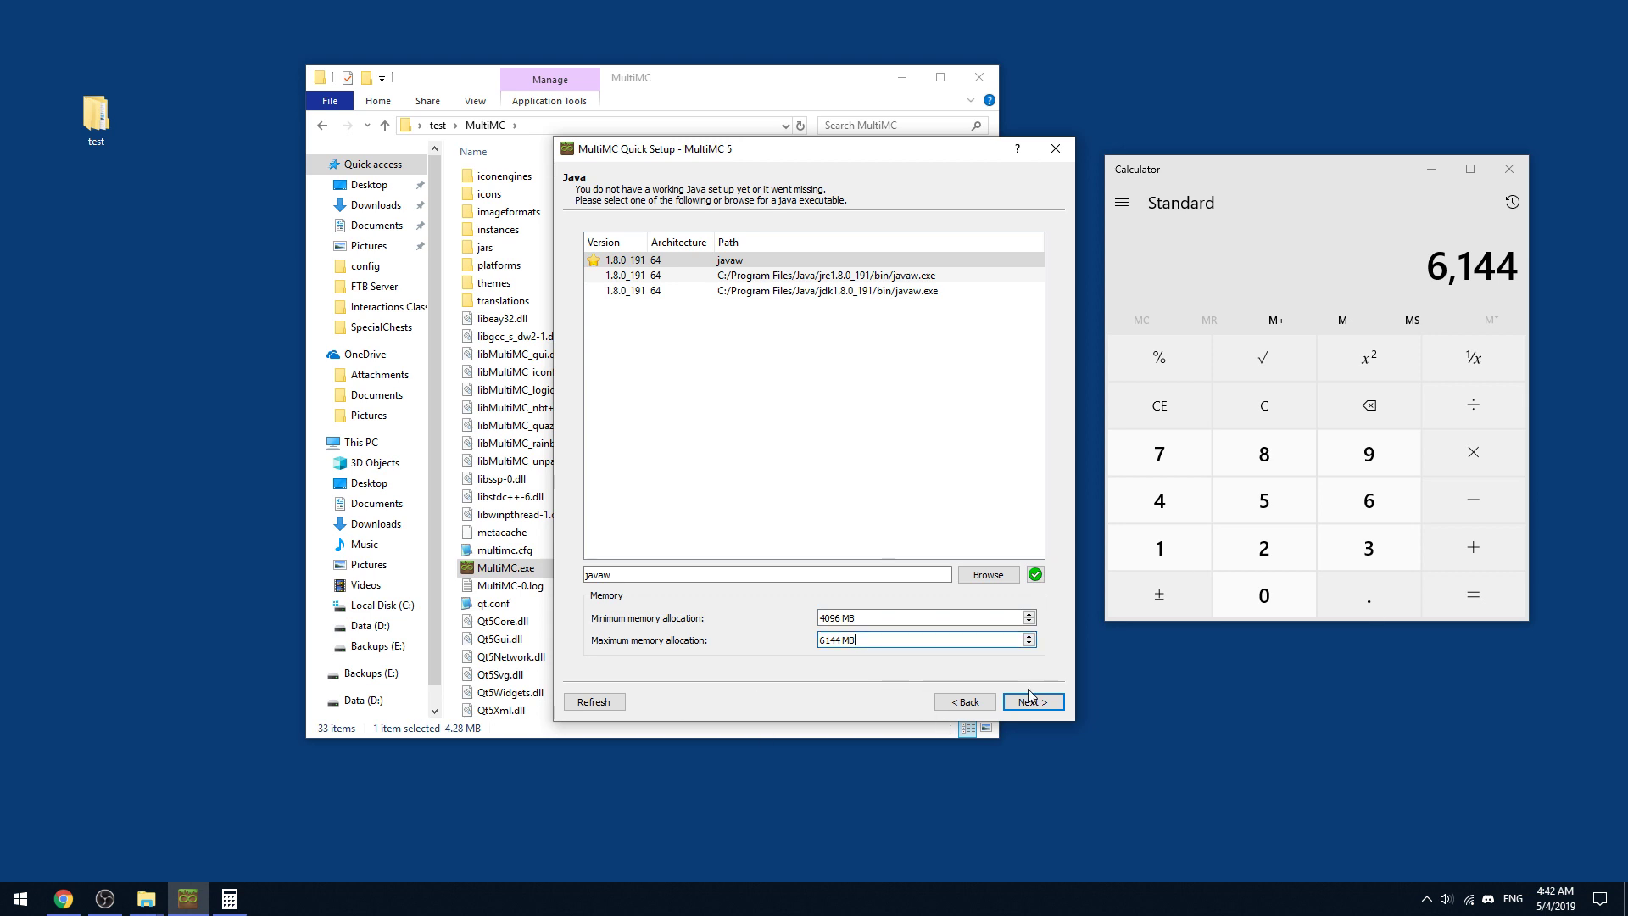
Close Calculator and finish the MultiMC quick setup with analytics enabled
click(1512, 169)
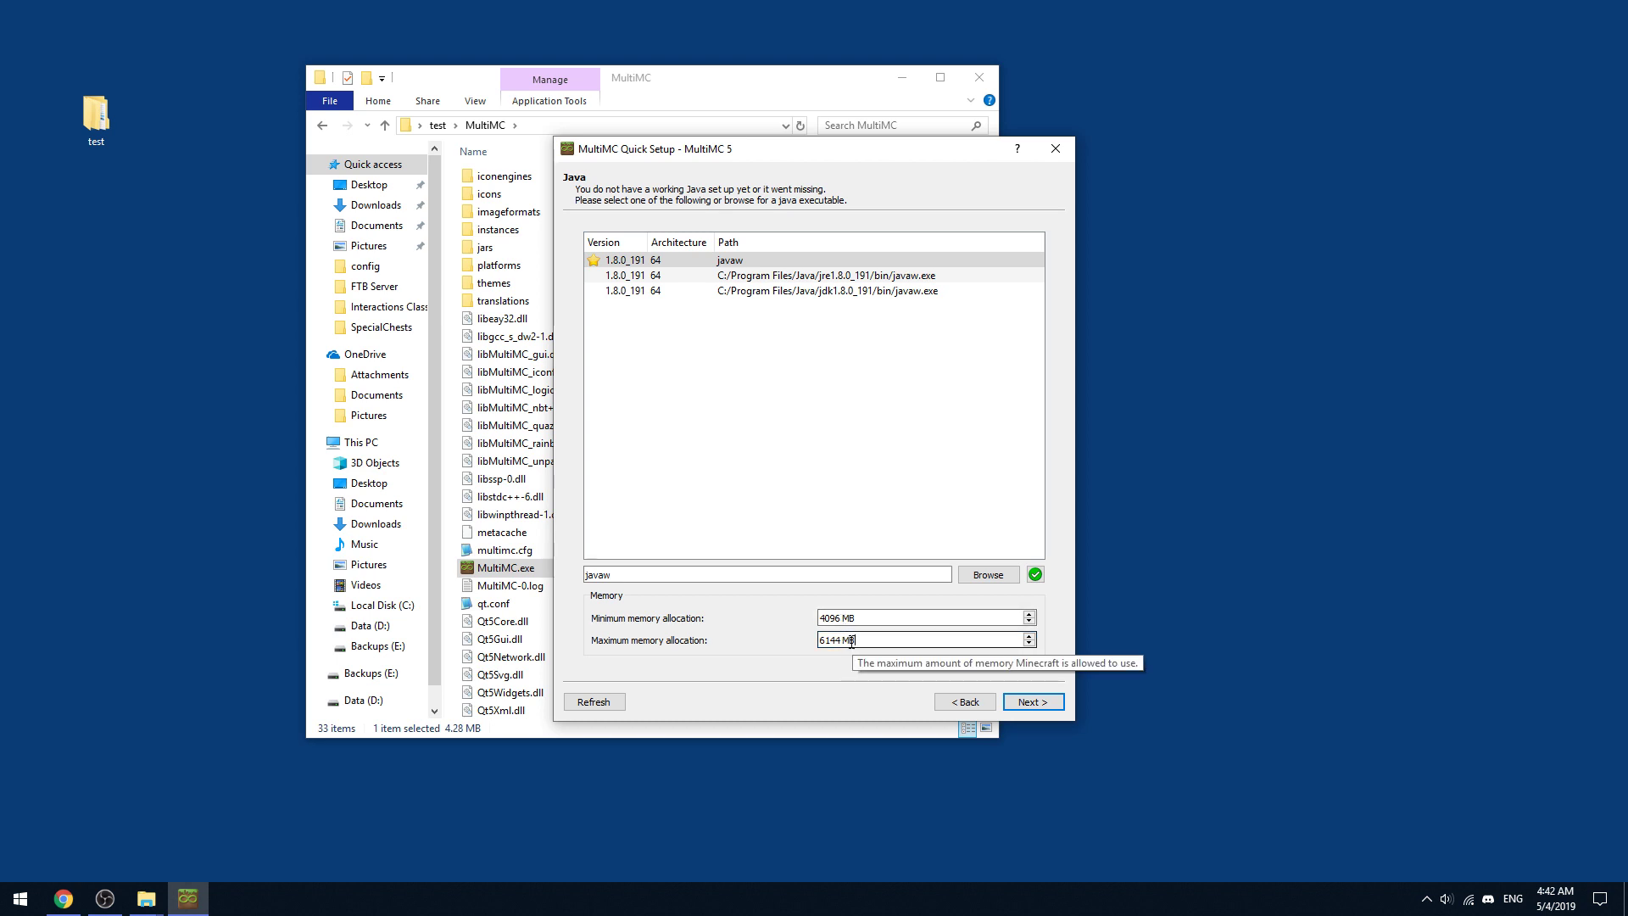
click(1045, 704)
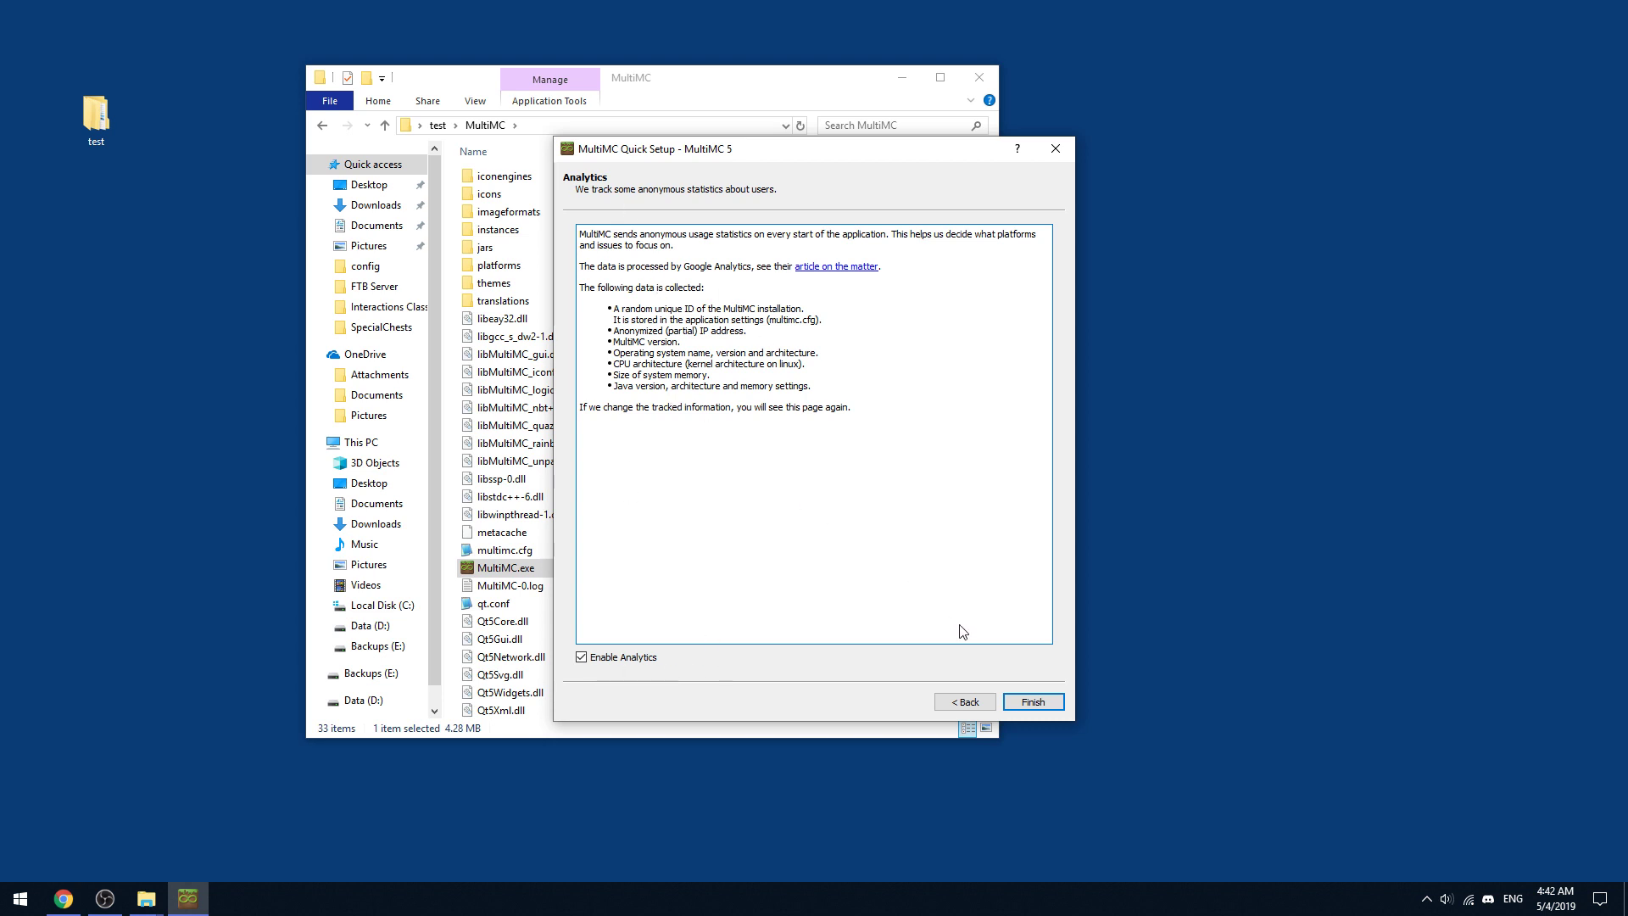
click(1056, 708)
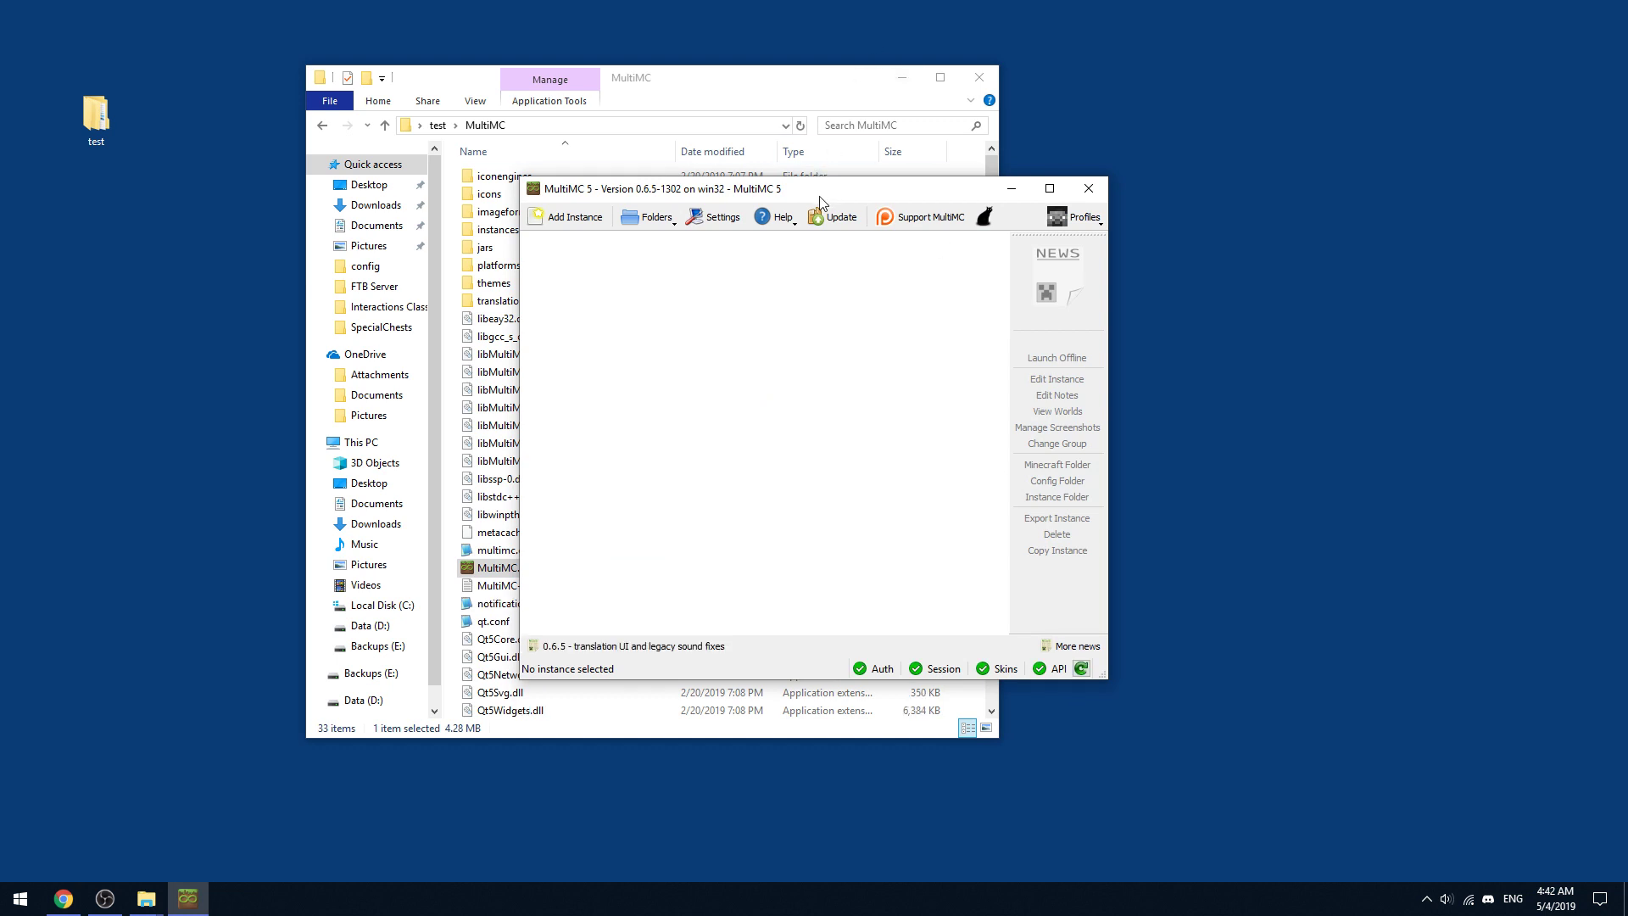
Place the MultiMC launcher and the extracted folder's window side by side on the desktop
drag(819, 202, 507, 145)
drag(735, 78, 1234, 77)
drag(999, 560, 93, 227)
key(Escape)
click(156, 319)
drag(139, 333, 125, 375)
click(93, 193)
key(Delete)
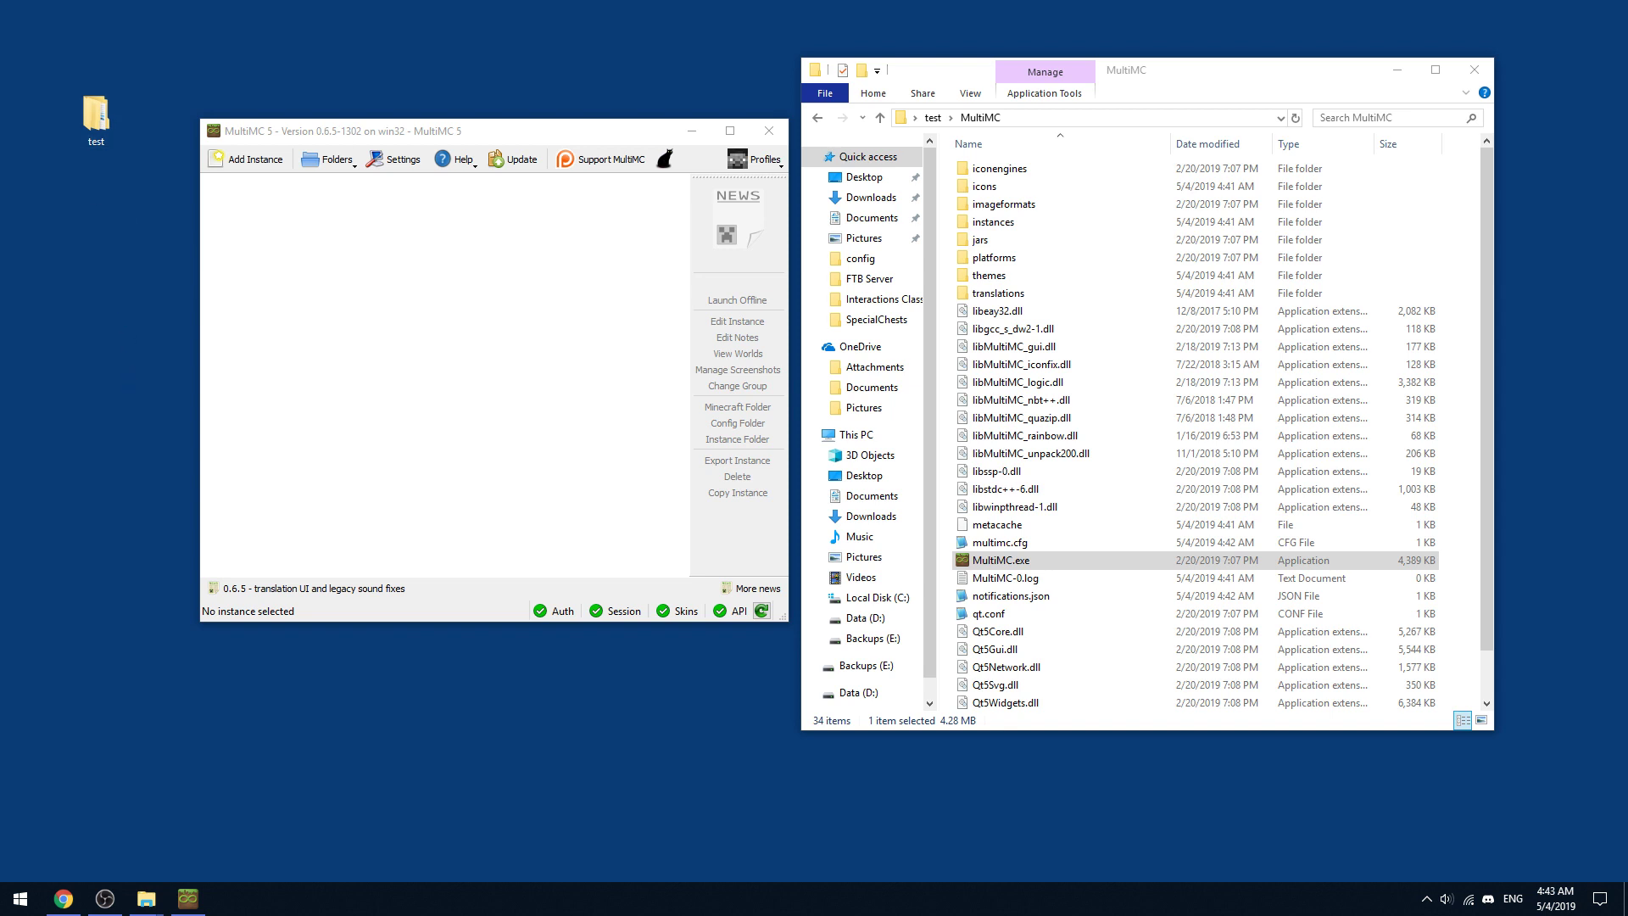
Switch to the browser and download FTBInteractions-1.5.0-1.12.2.zip from the FTB Interactions files page
click(64, 898)
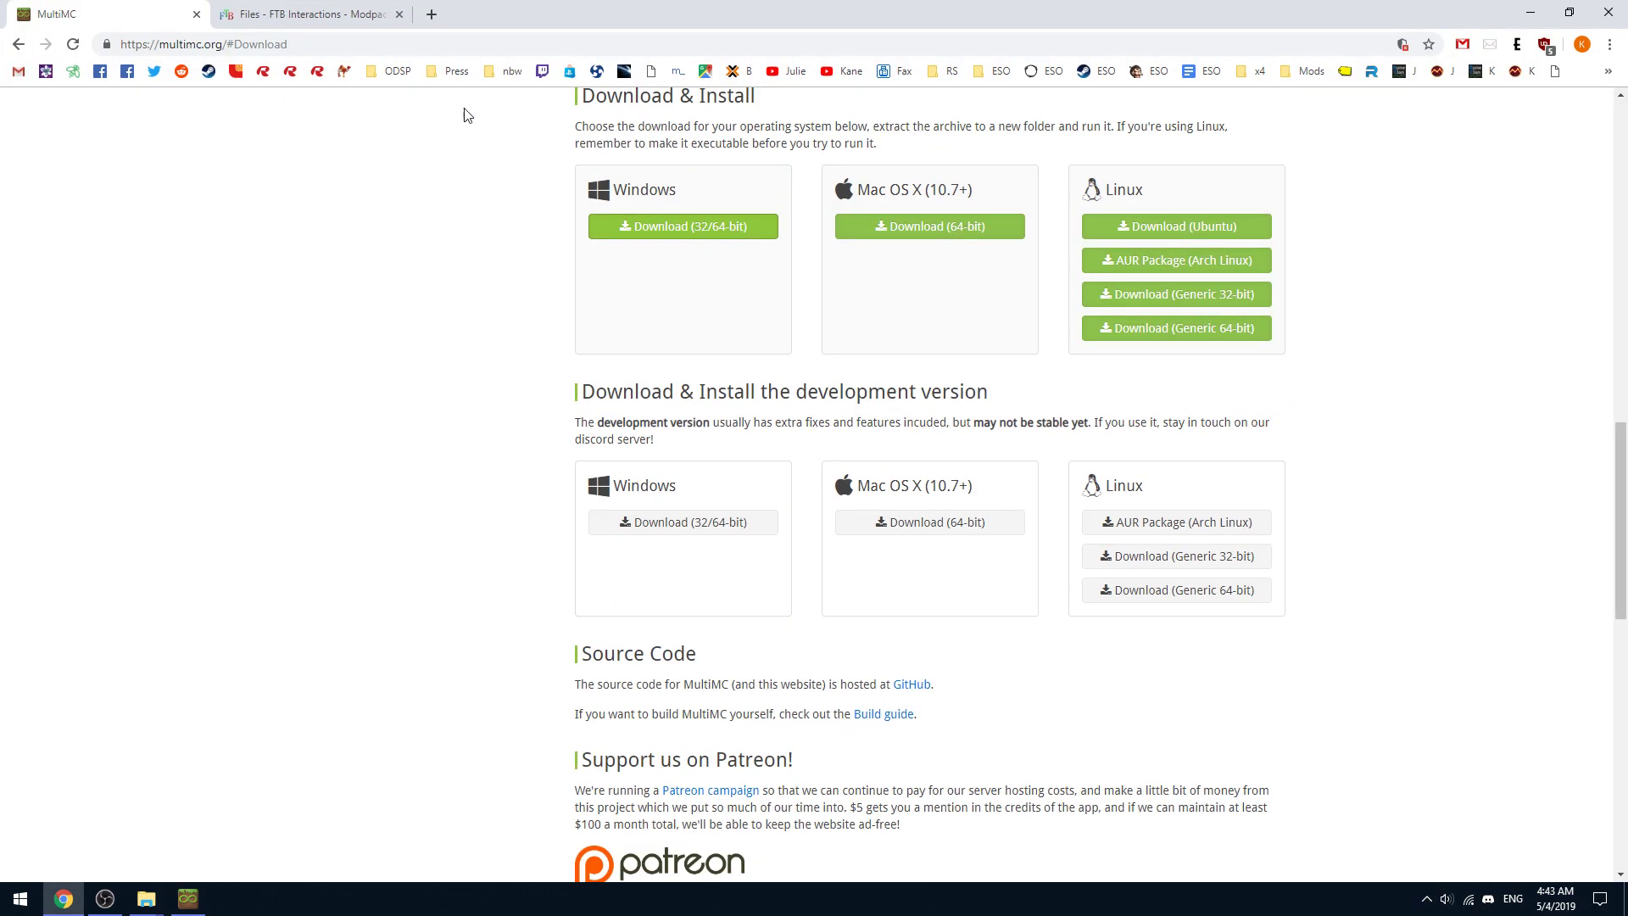
click(253, 8)
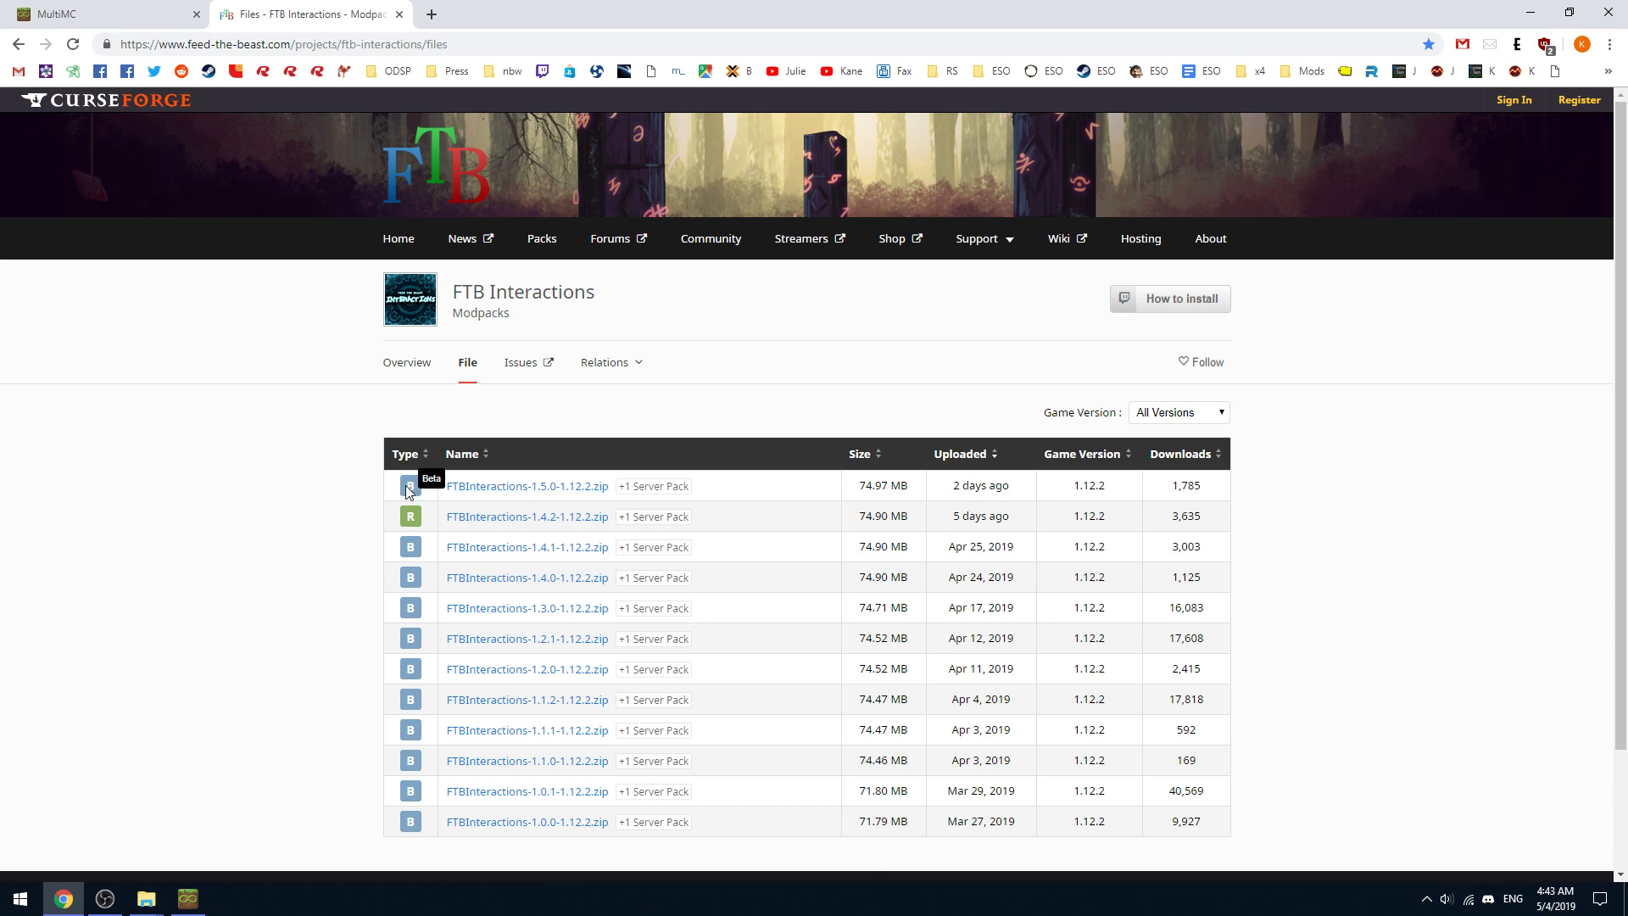
click(512, 487)
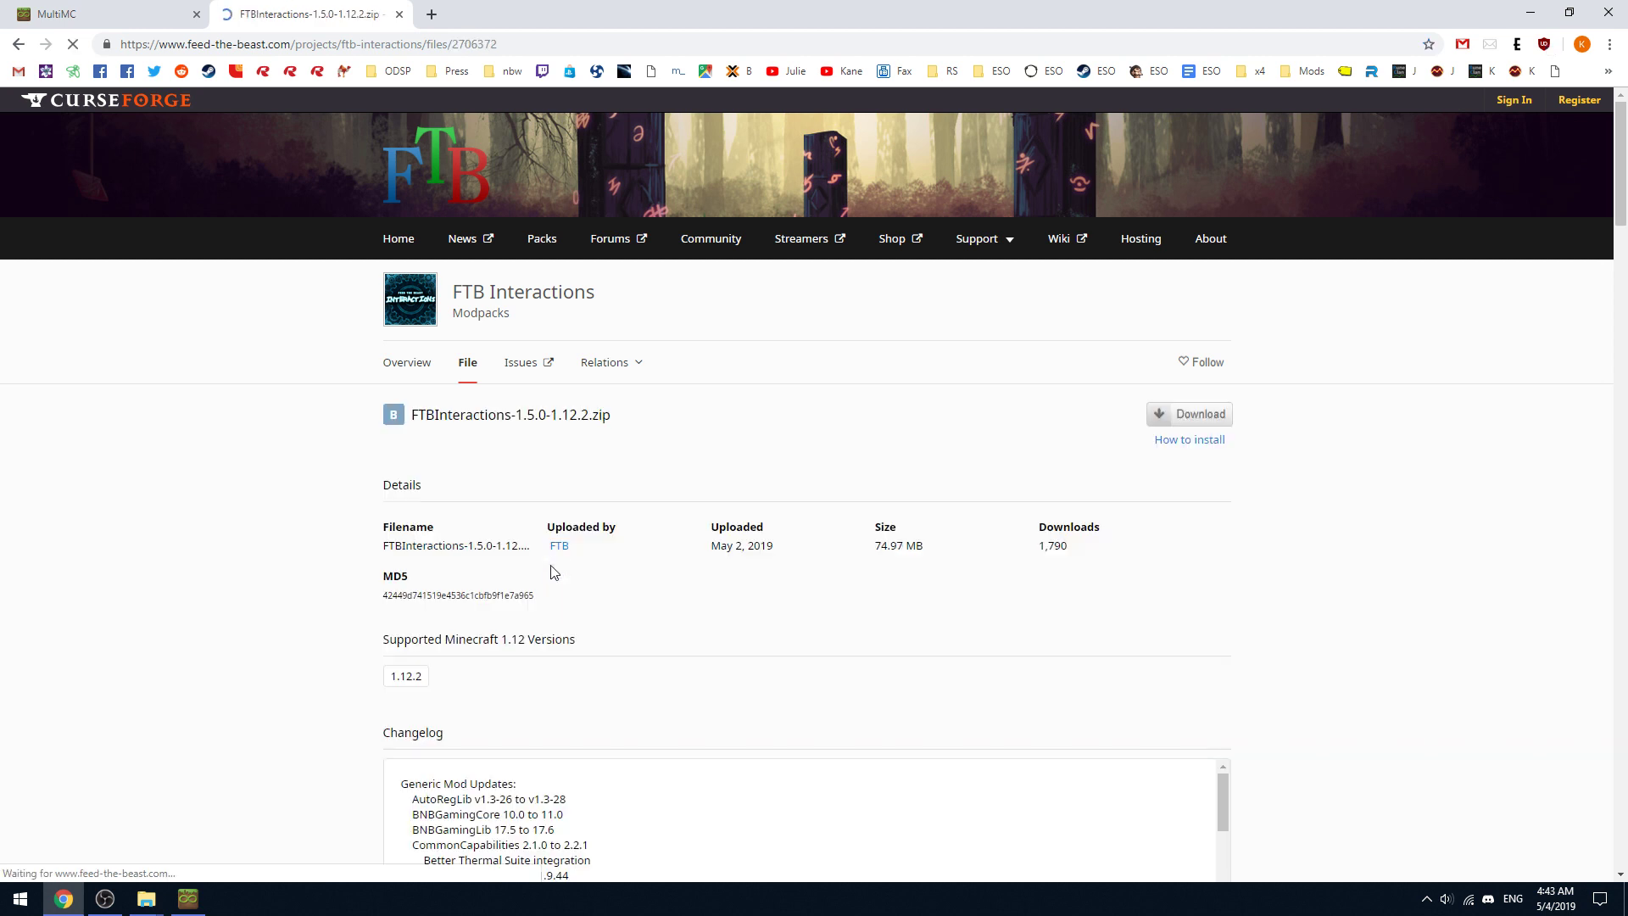
click(1193, 417)
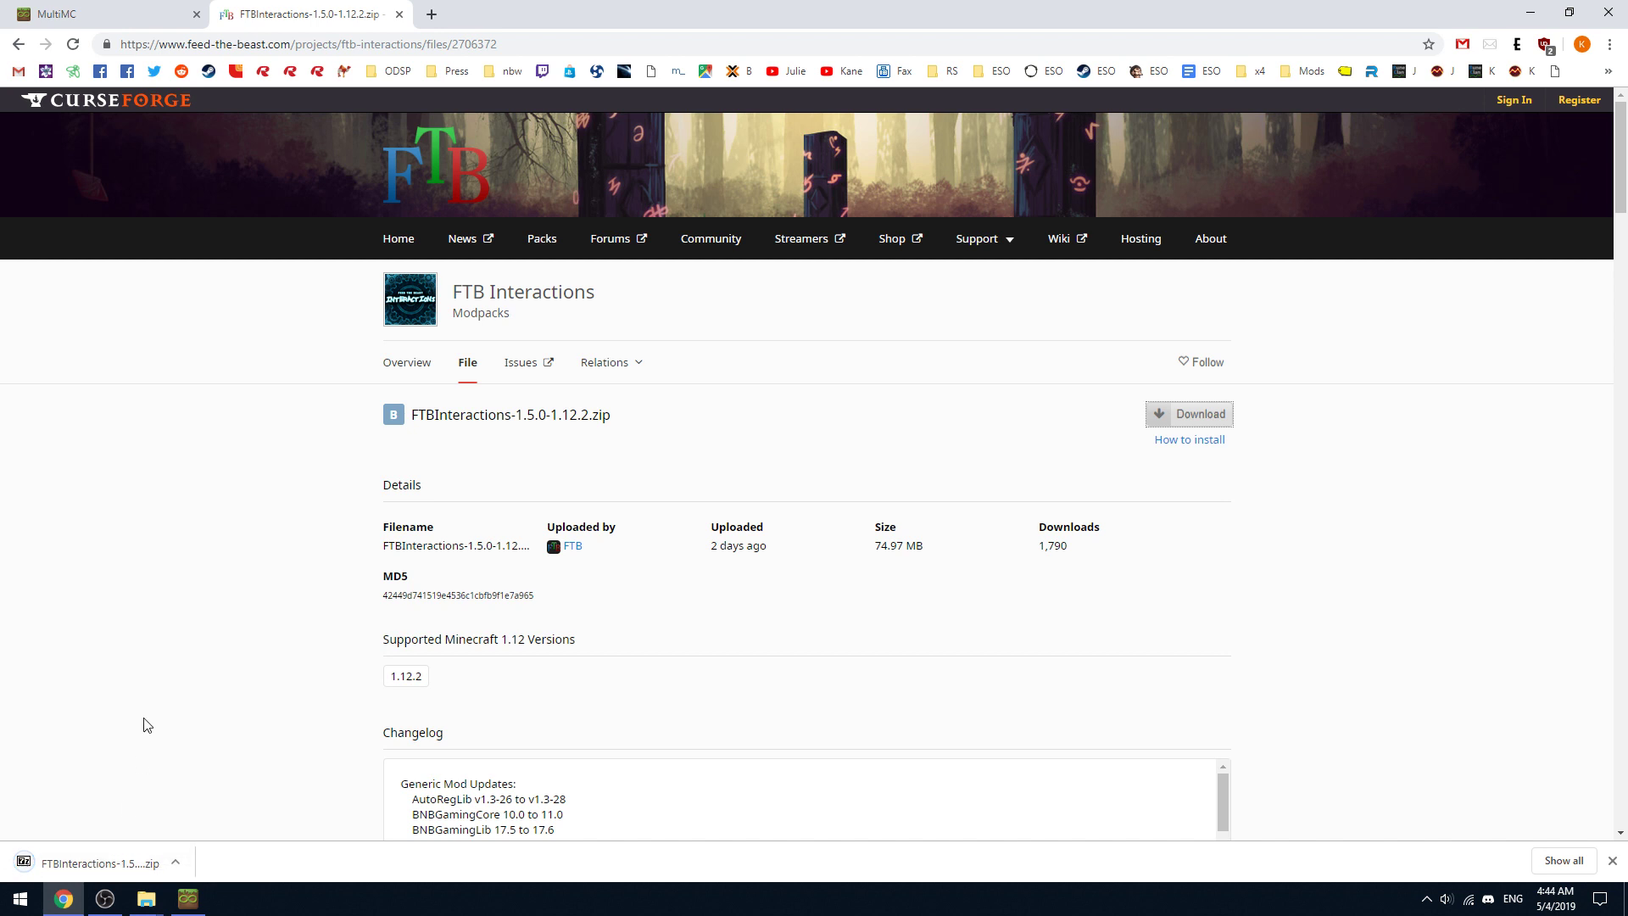
Examine the contents of the downloaded FTBInteractions archive, then close it and return to its download page
click(68, 862)
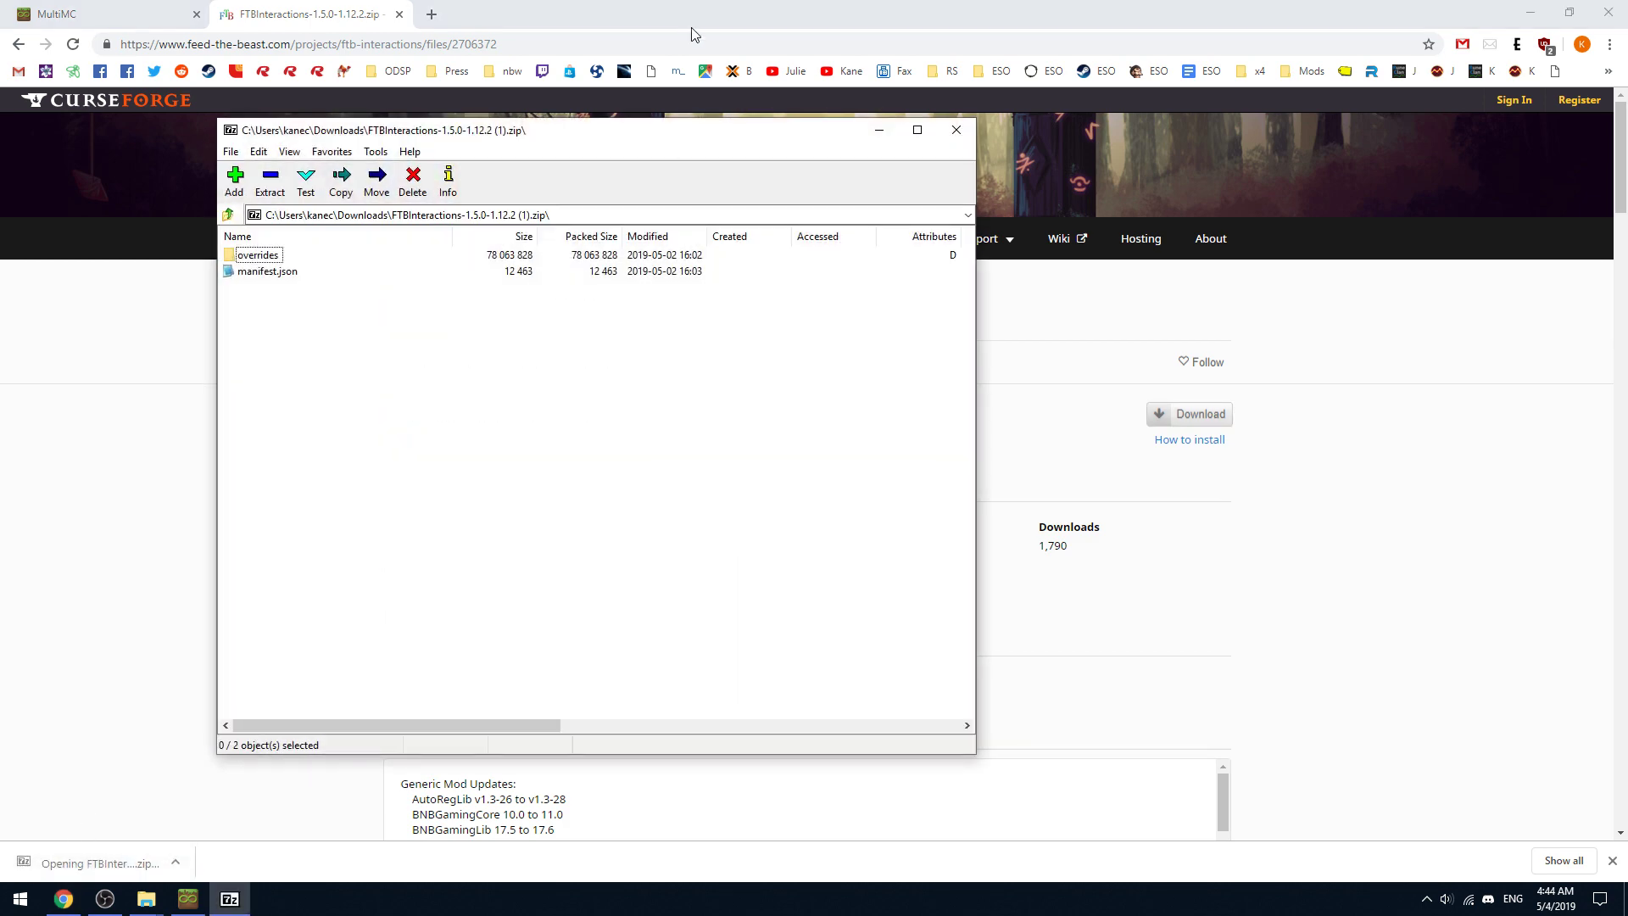
double_click(687, 30)
click(448, 133)
drag(448, 134, 482, 143)
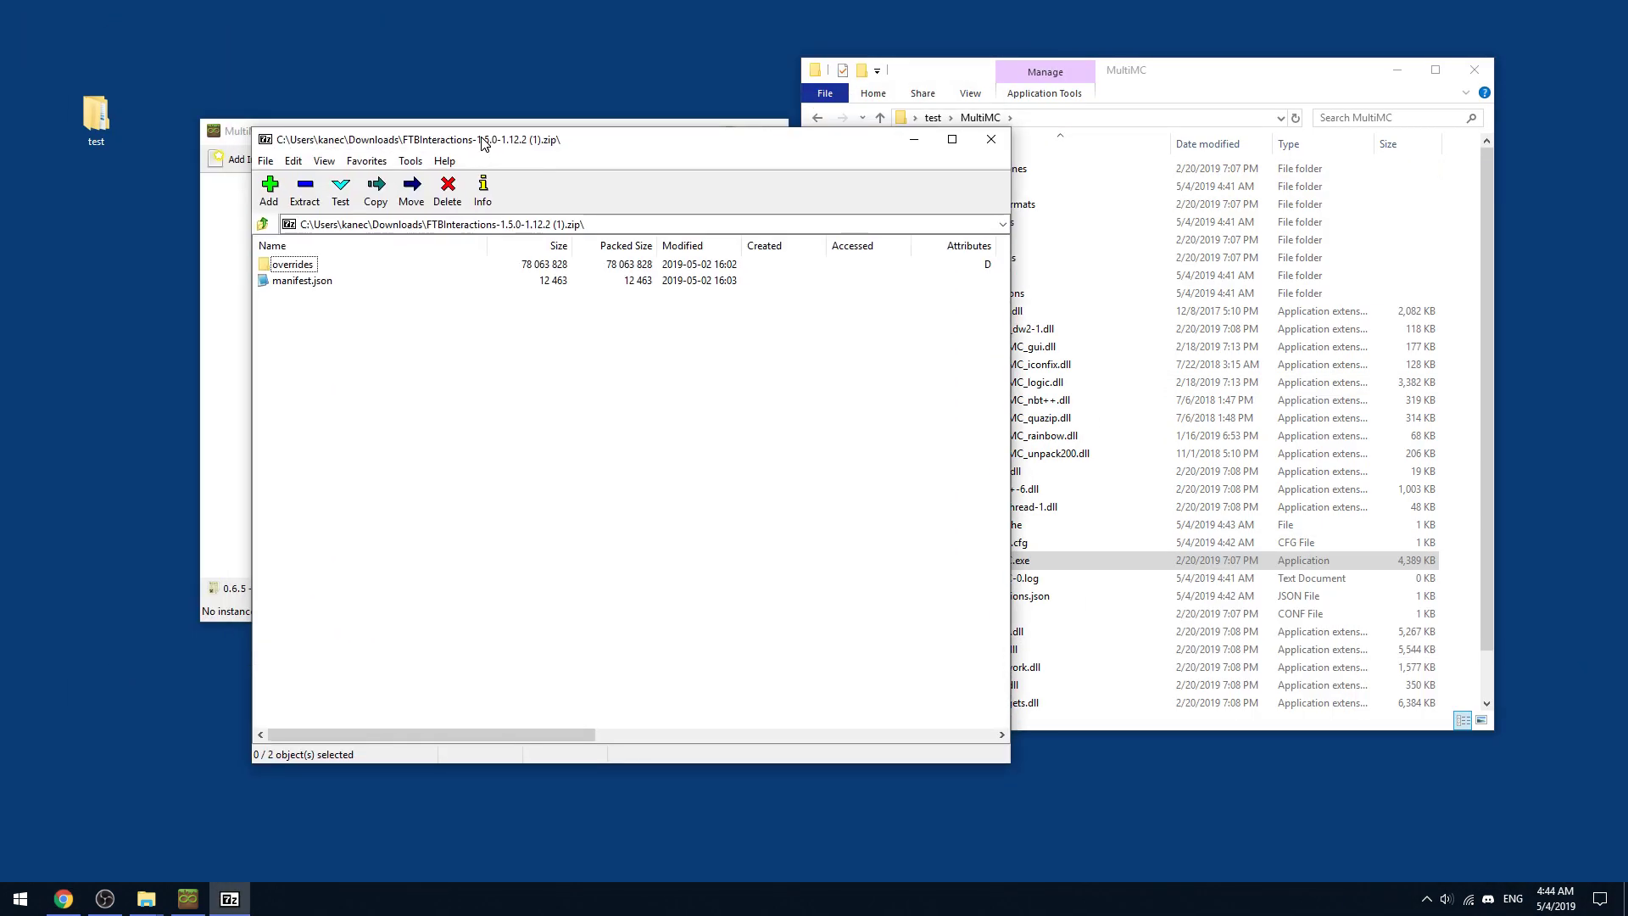
click(990, 139)
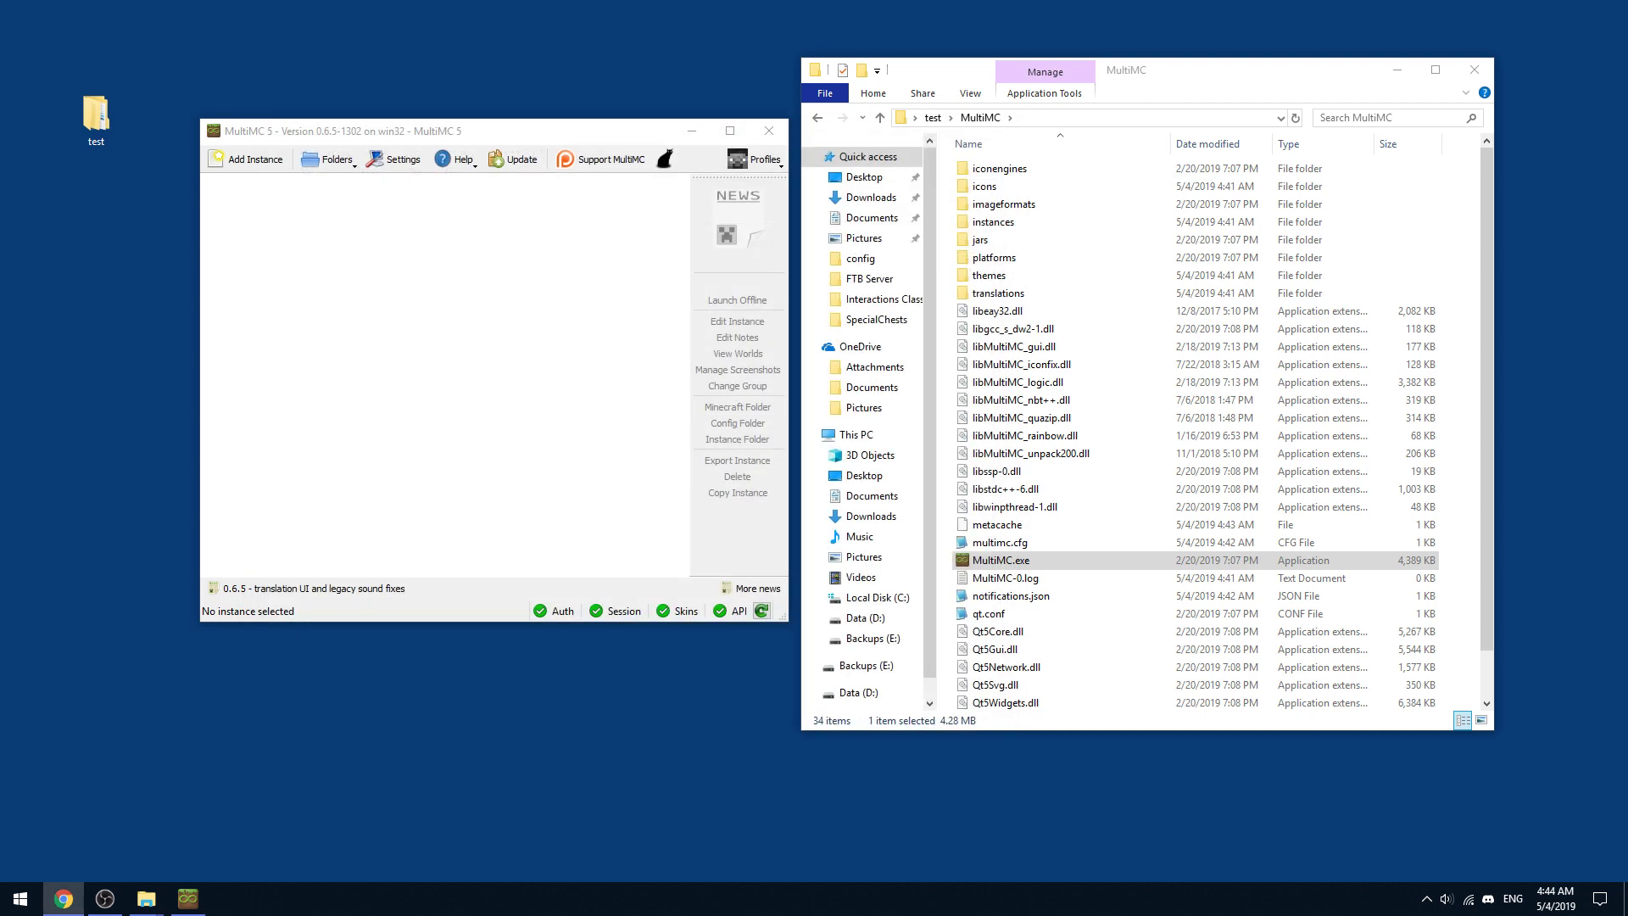
key(alt+Tab)
click(1552, 445)
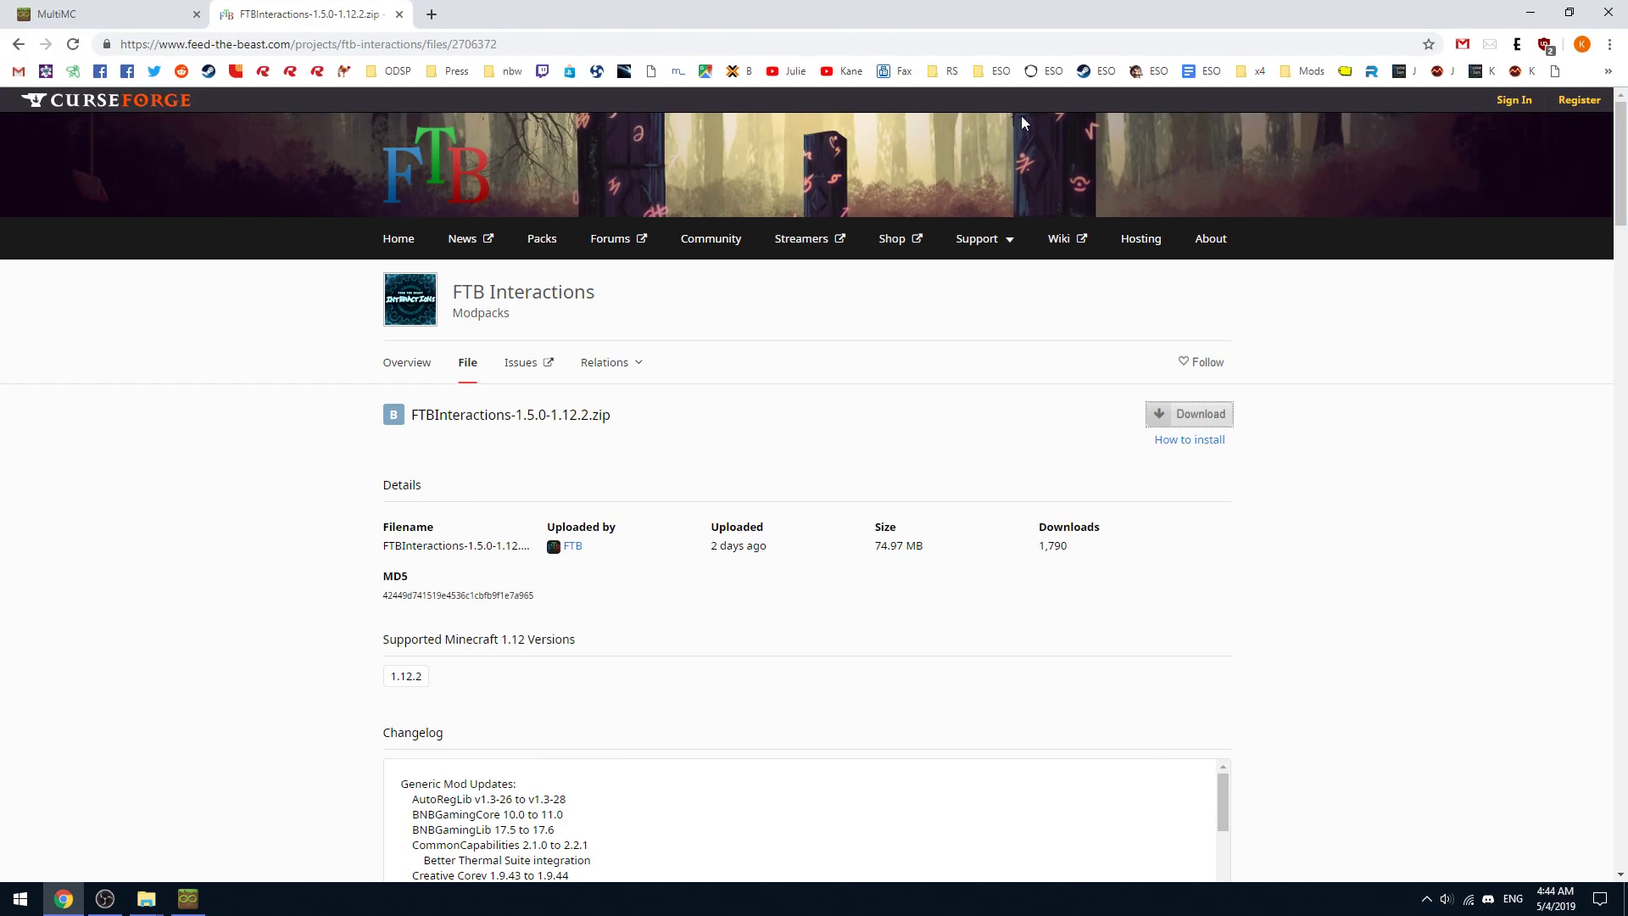
Open the browser's downloads list and supply FTBInteractions-1.5.0-1.12.2 (1).zip as the import file for the new MultiMC instance
click(1610, 45)
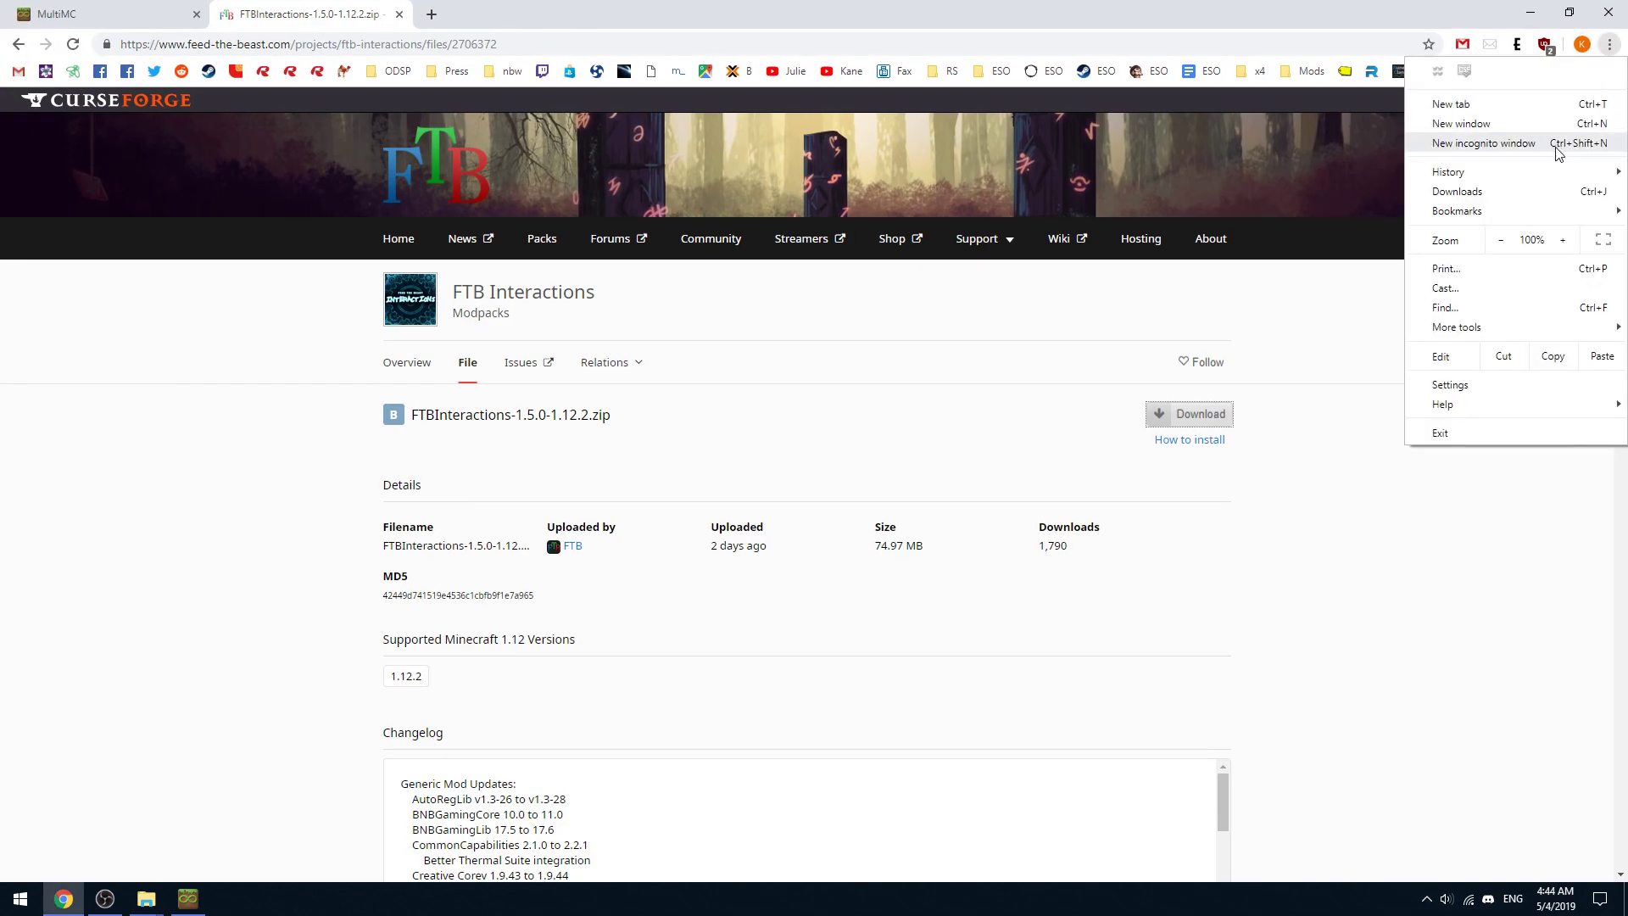
click(1485, 193)
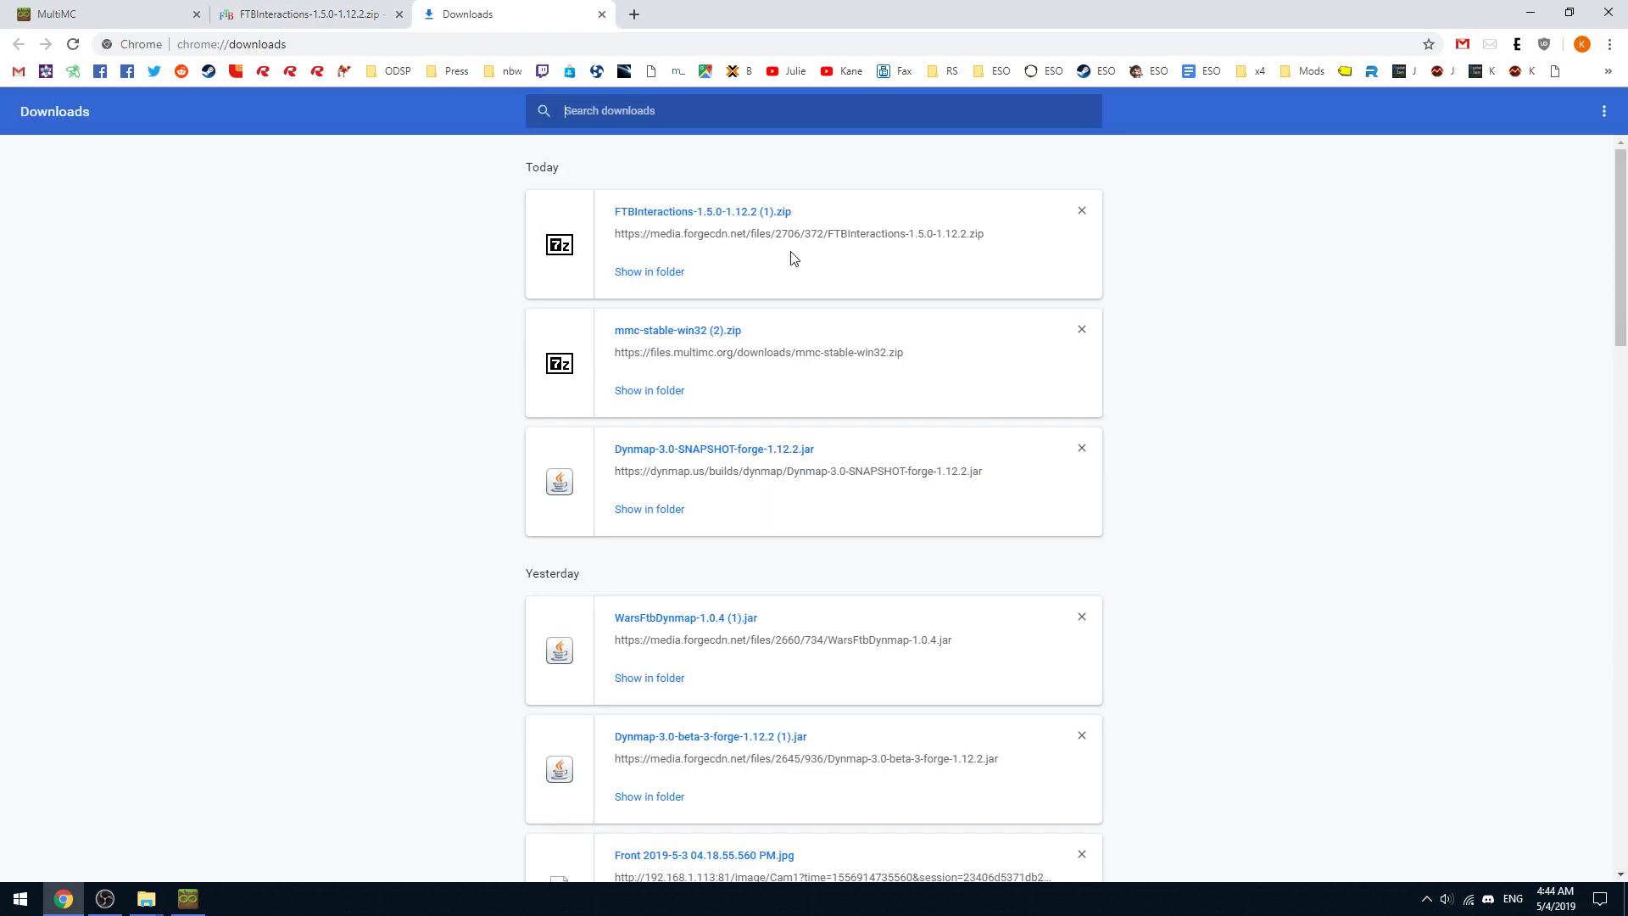
drag(813, 5, 801, 377)
drag(718, 588, 416, 314)
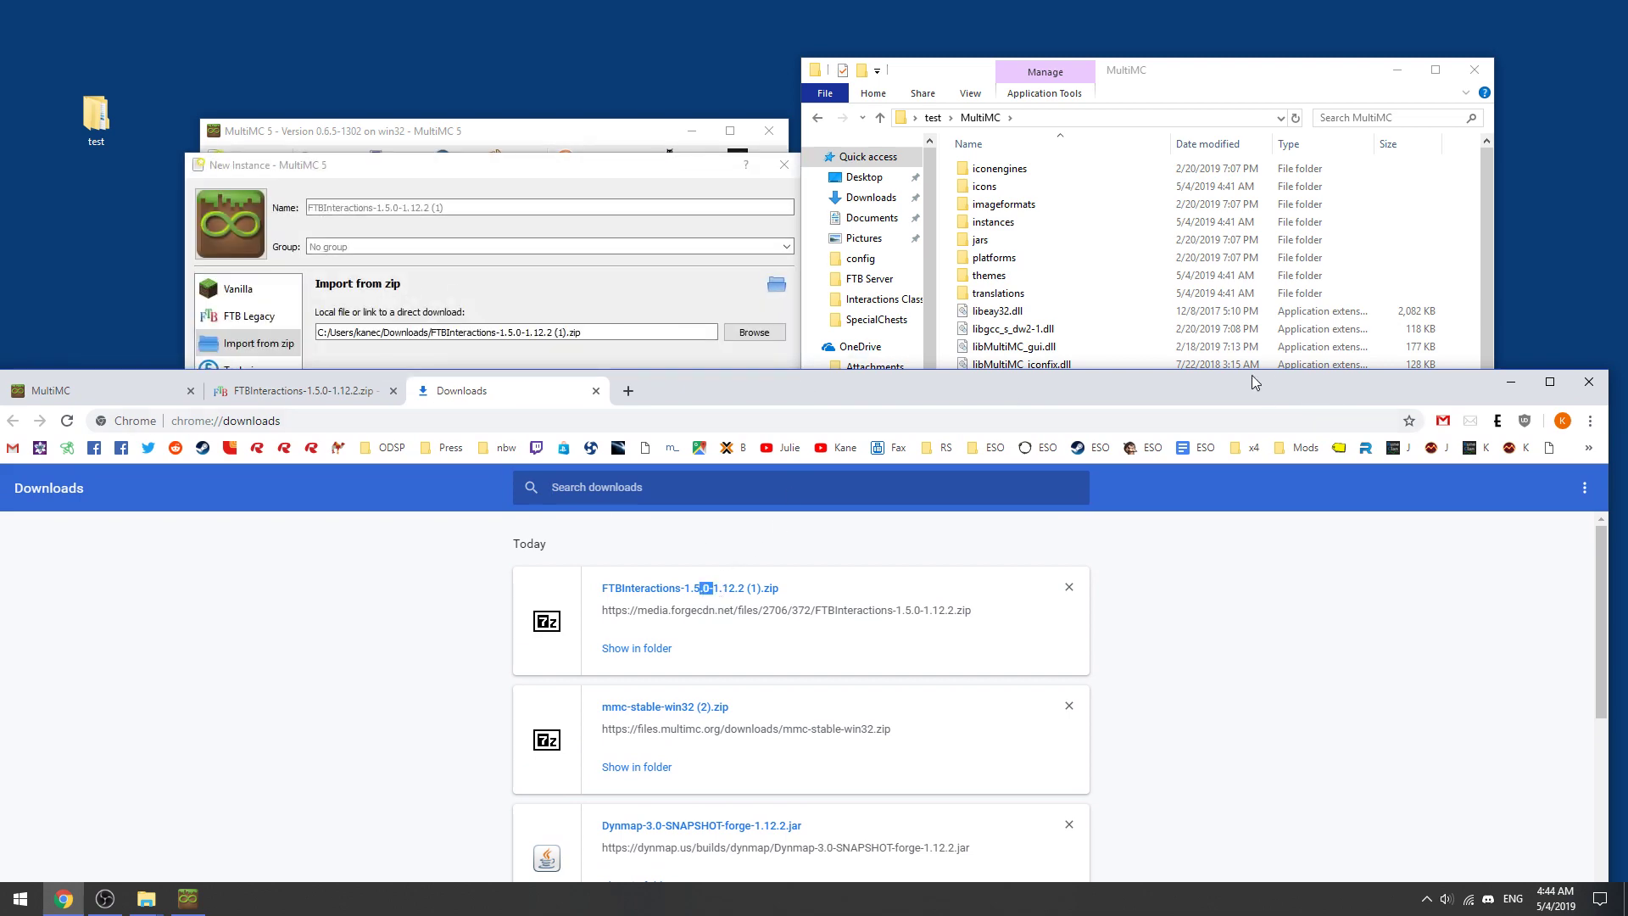
Minimize the browser and create the new instance from the imported modpack zip
drag(1250, 388, 1278, 346)
double_click(1279, 346)
key(super+Down)
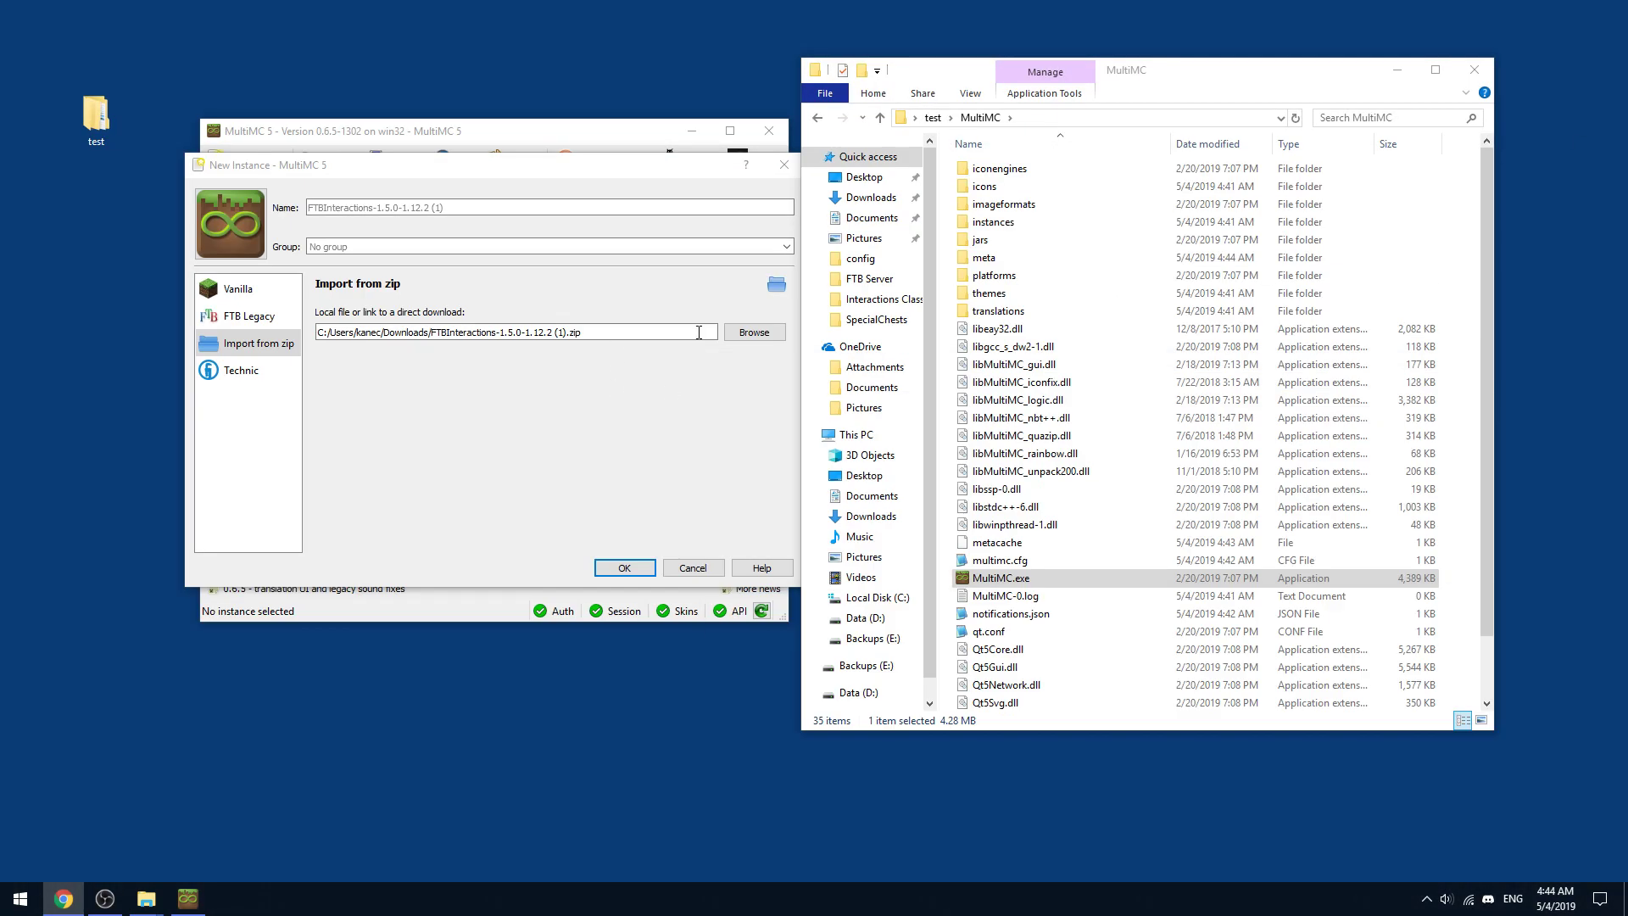
click(625, 568)
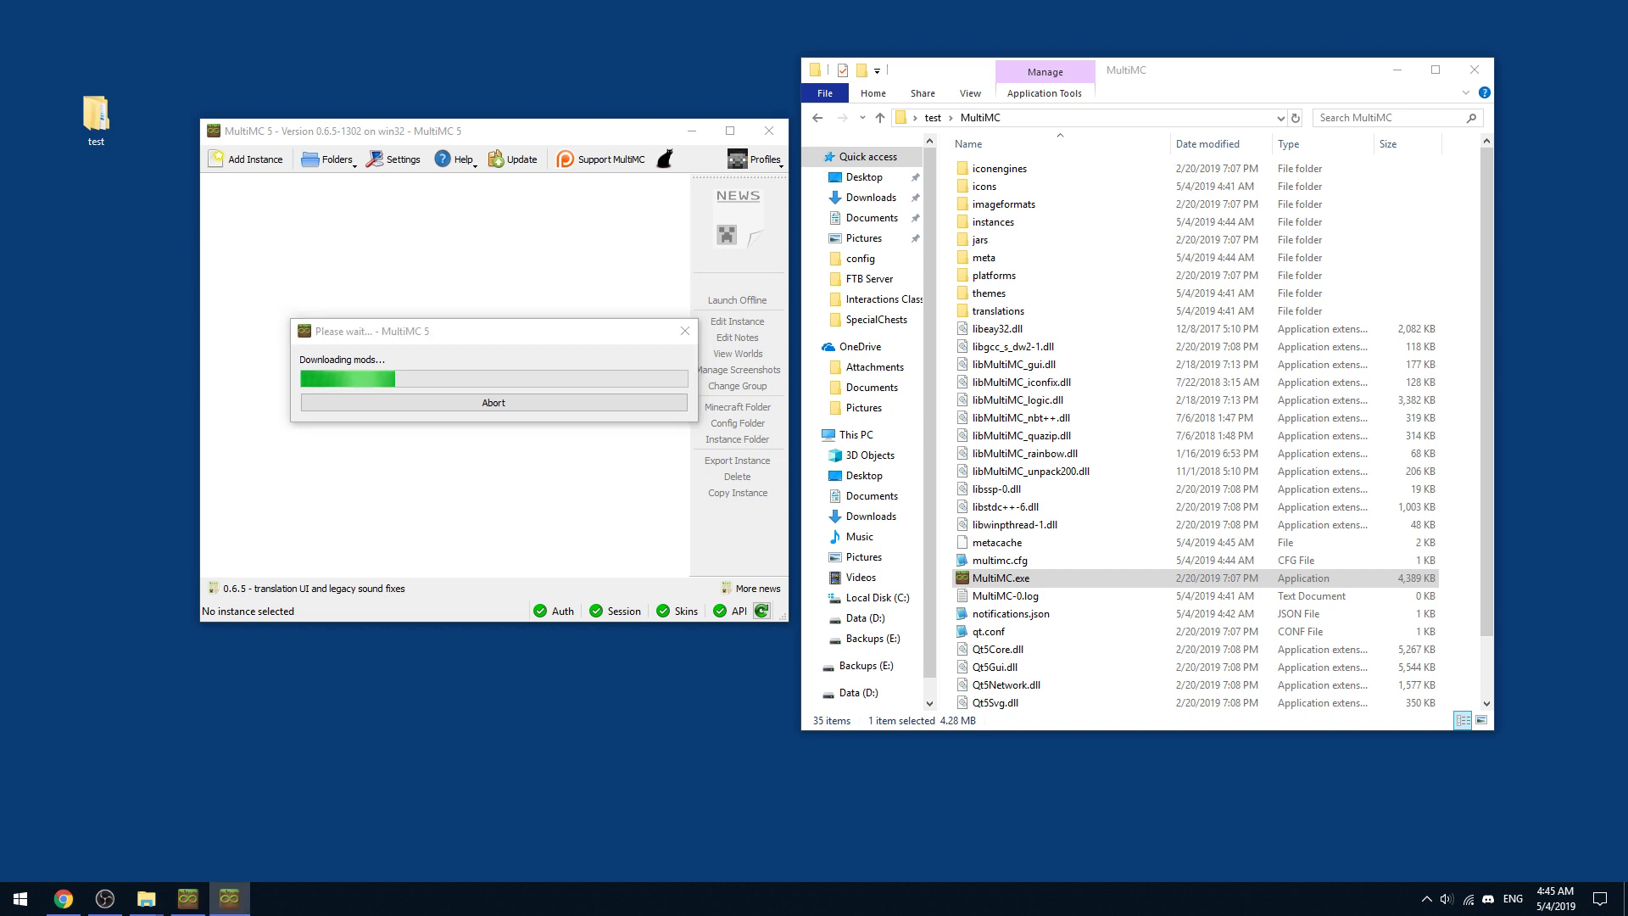
Bring up the already configured MultiMC launcher with the older FTB Interactions instances and align it over the new launcher's window
click(296, 138)
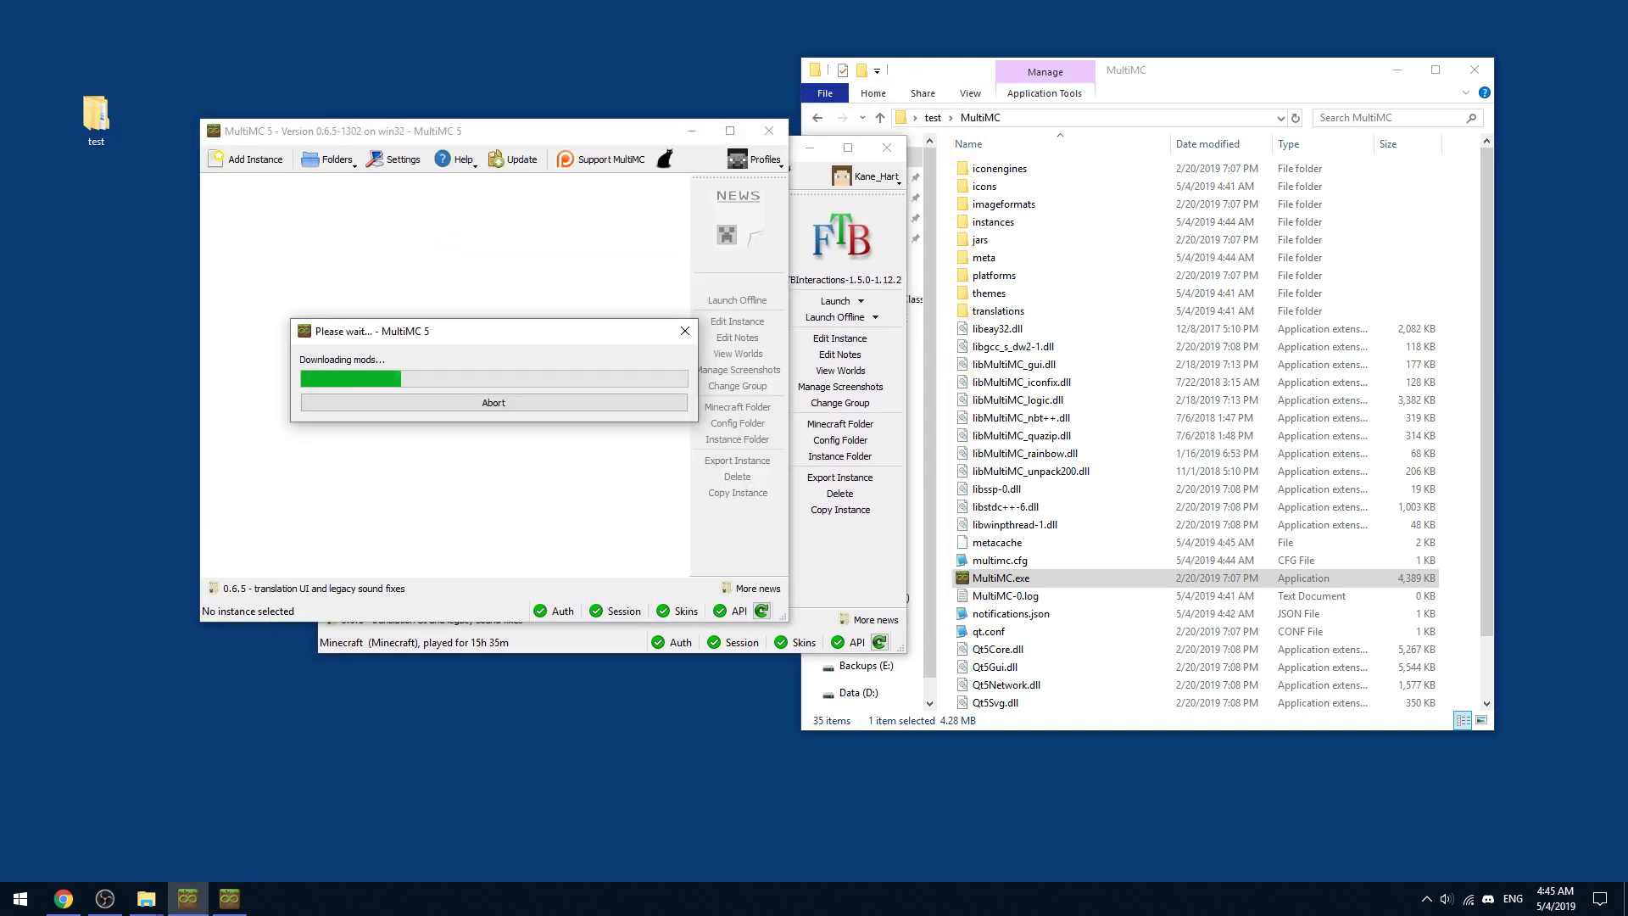
click(811, 180)
drag(757, 156, 646, 138)
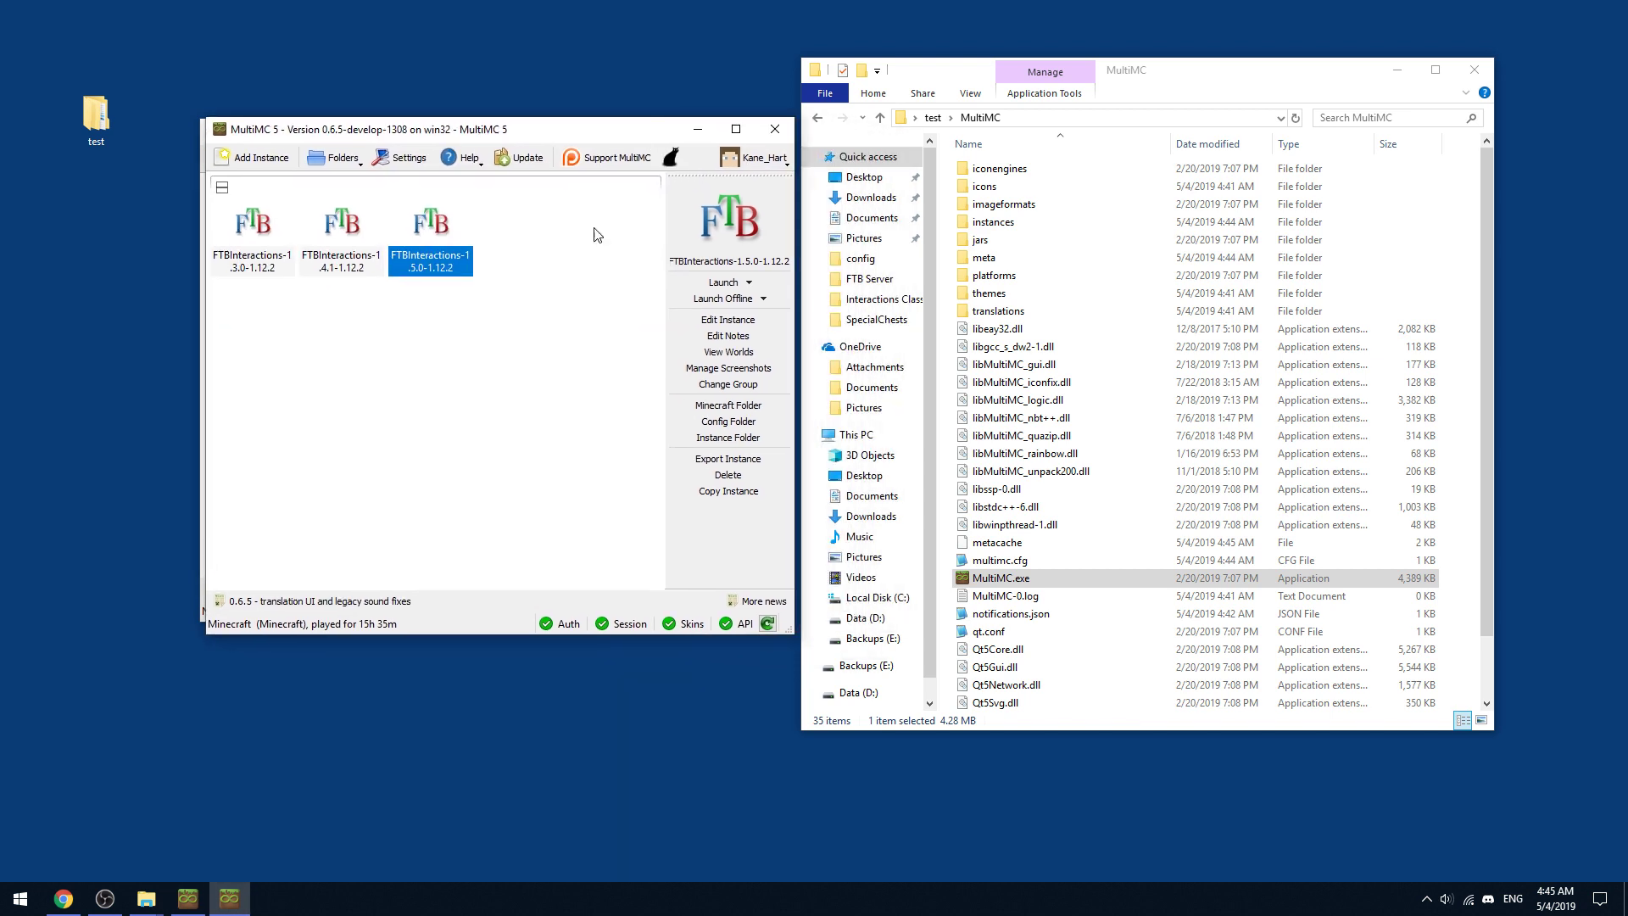
click(190, 899)
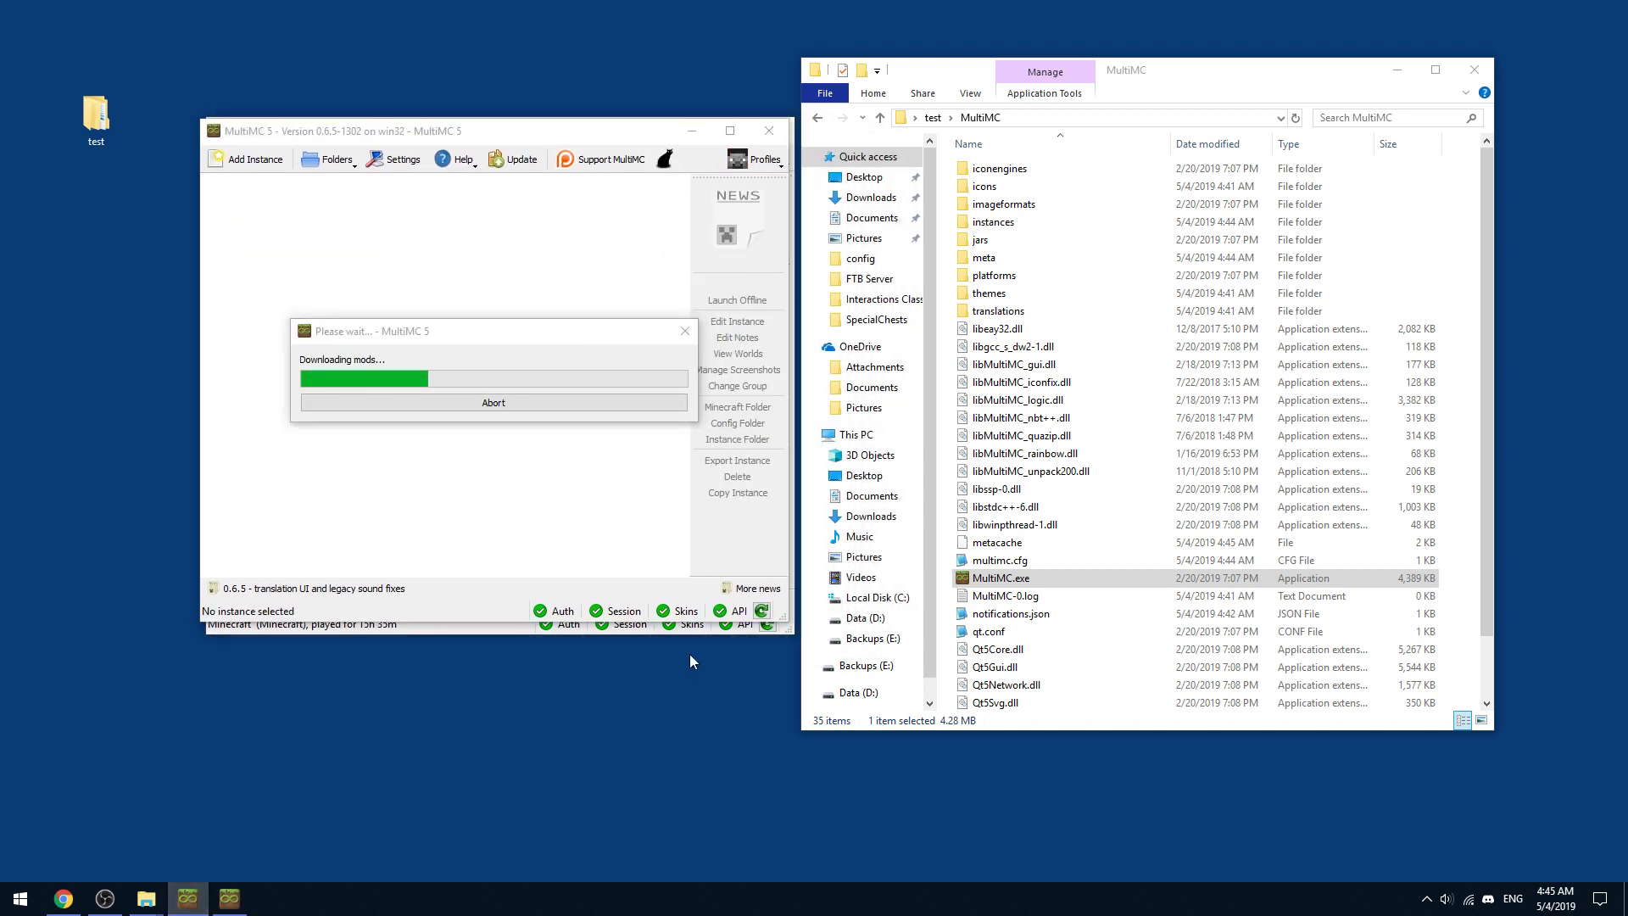
click(648, 635)
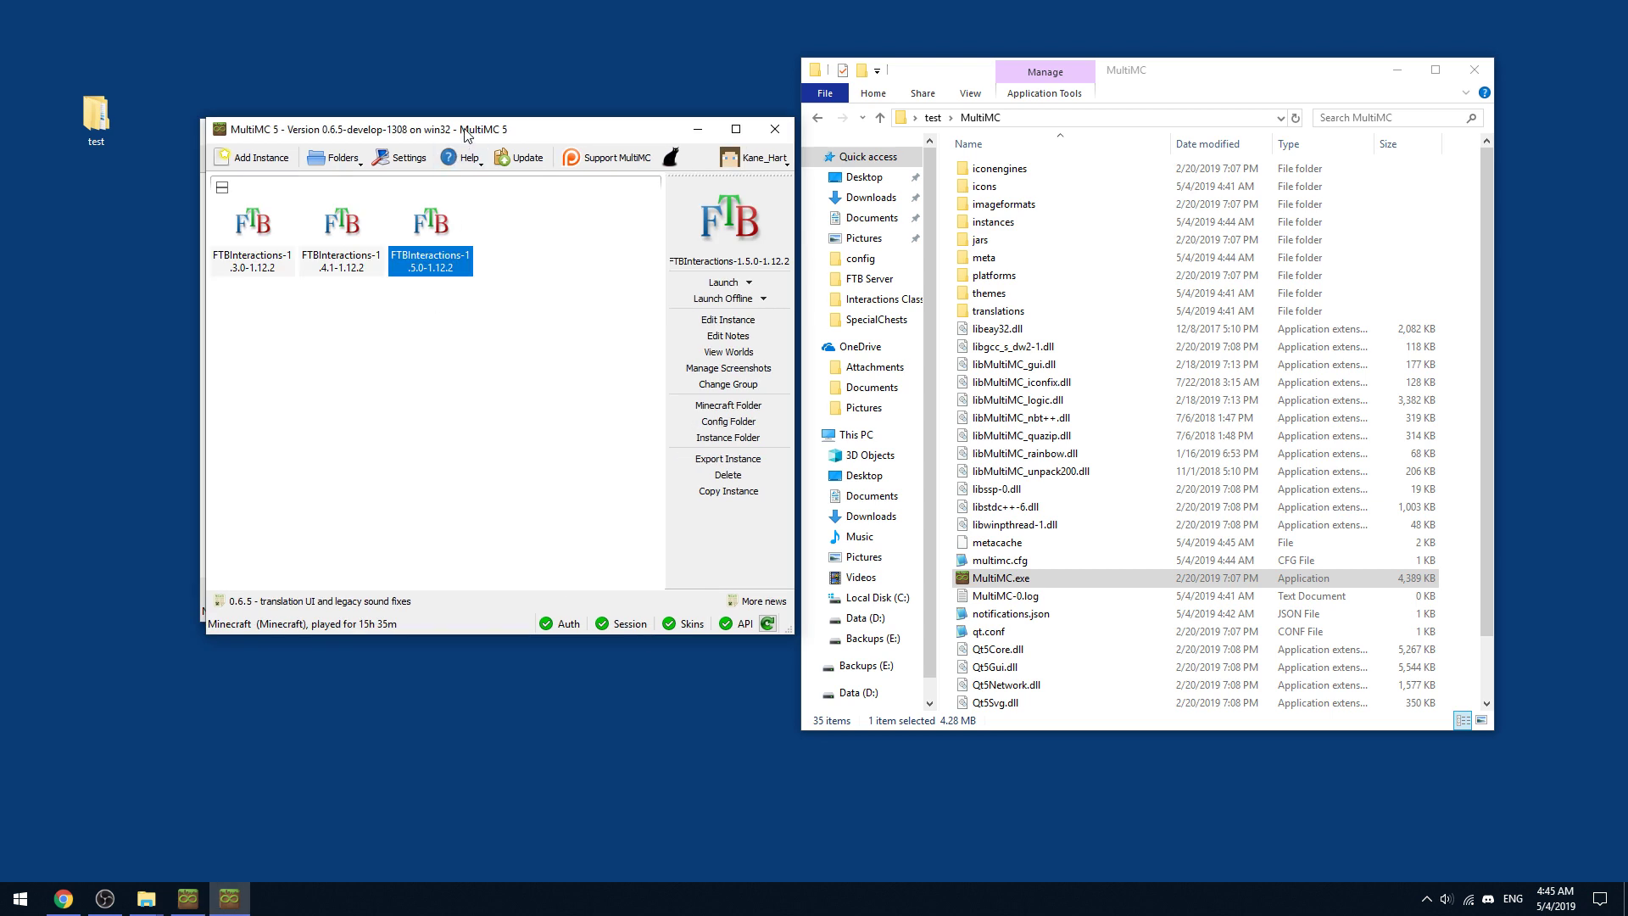
drag(464, 132, 458, 134)
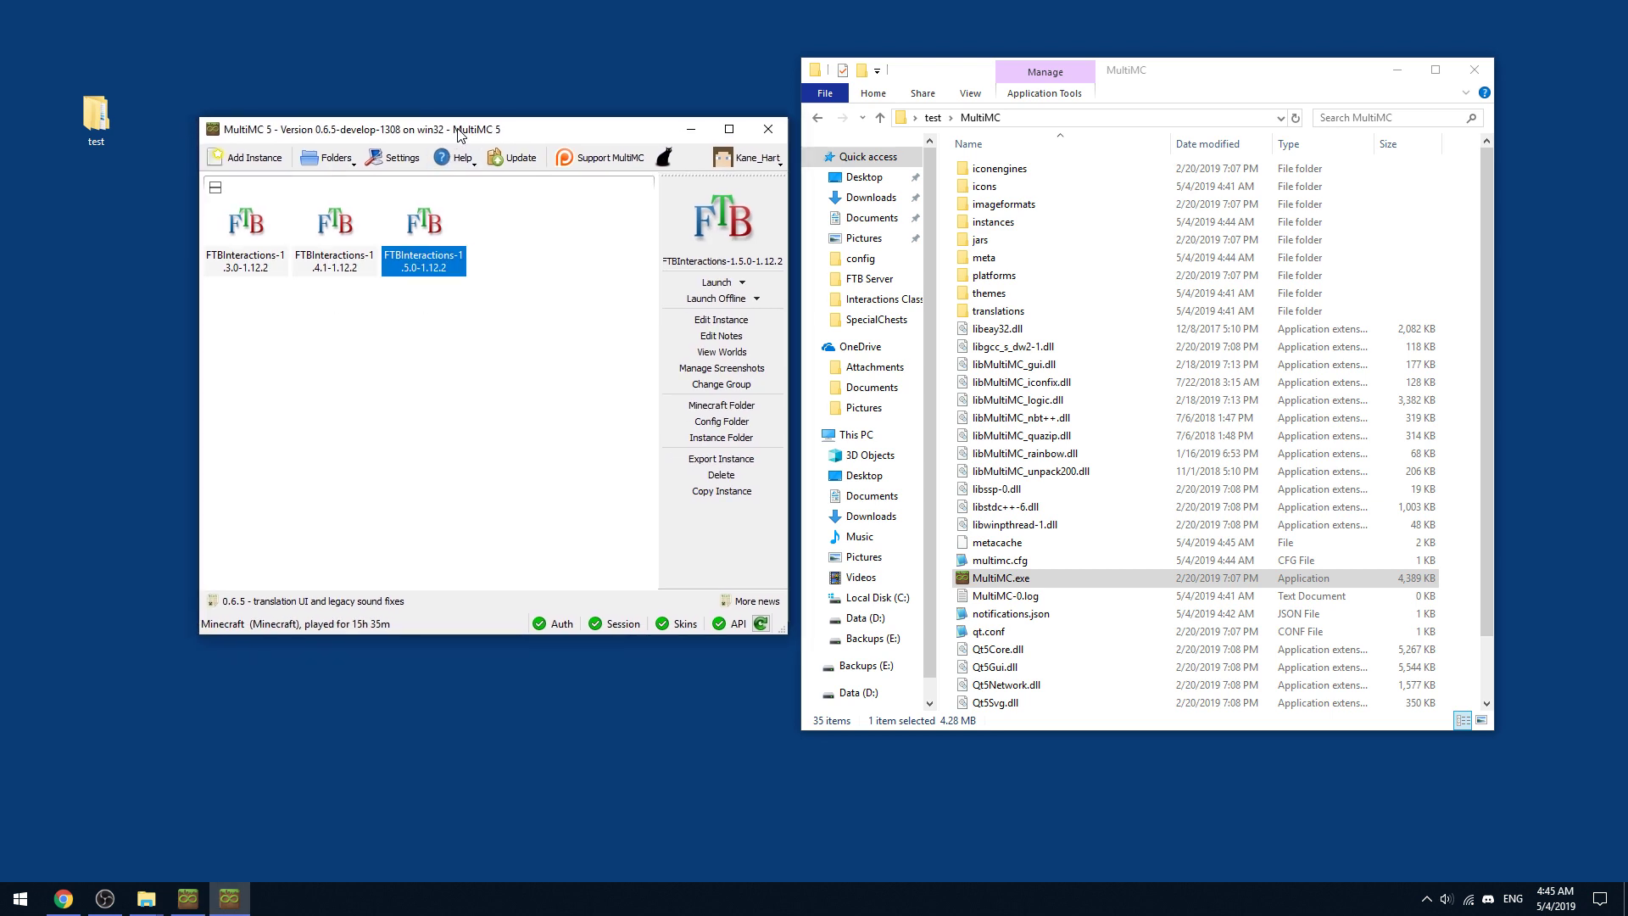
Look over the existing FTB Interactions instances and the actions available for FTBInteractions-1.4.1-1.12.2
click(317, 227)
click(412, 225)
click(322, 231)
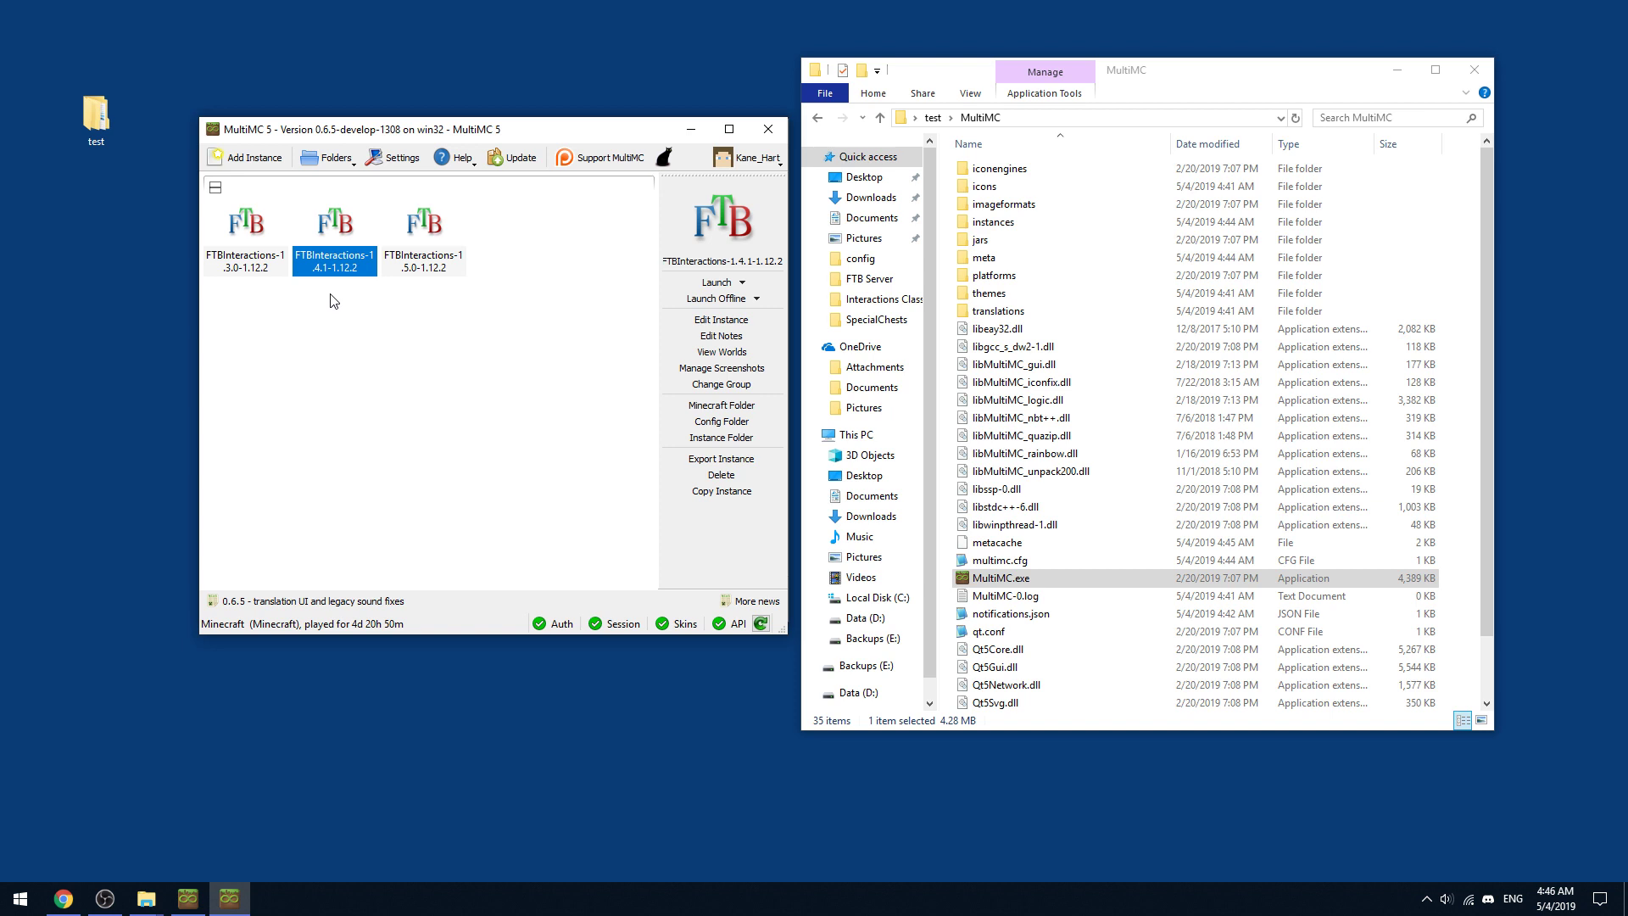
right_click(342, 252)
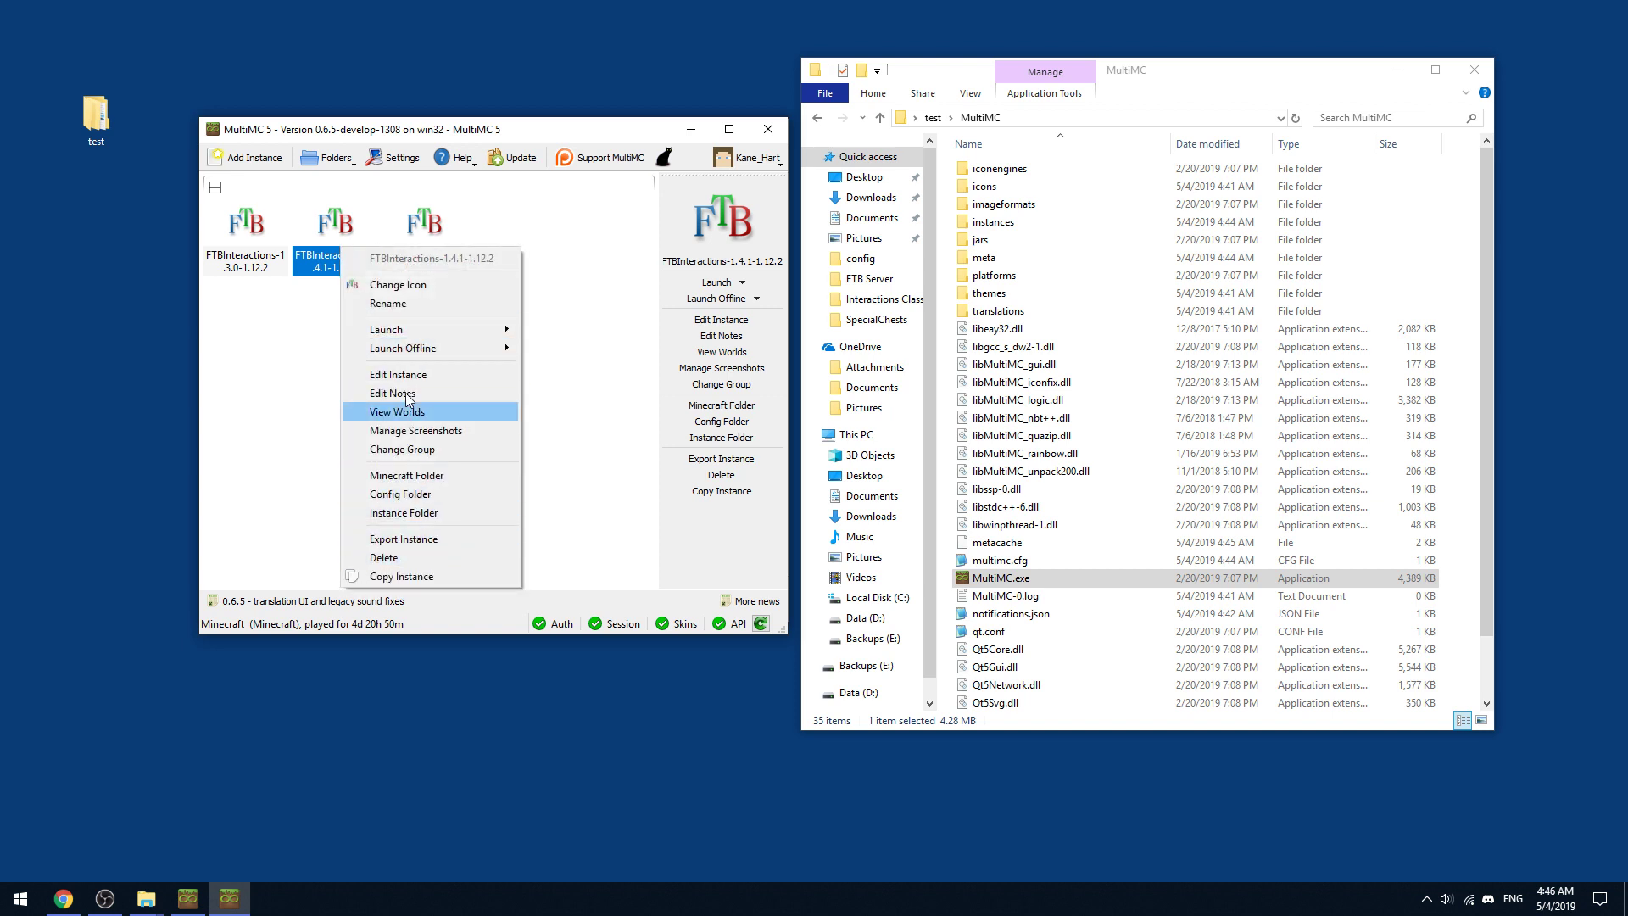
click(299, 392)
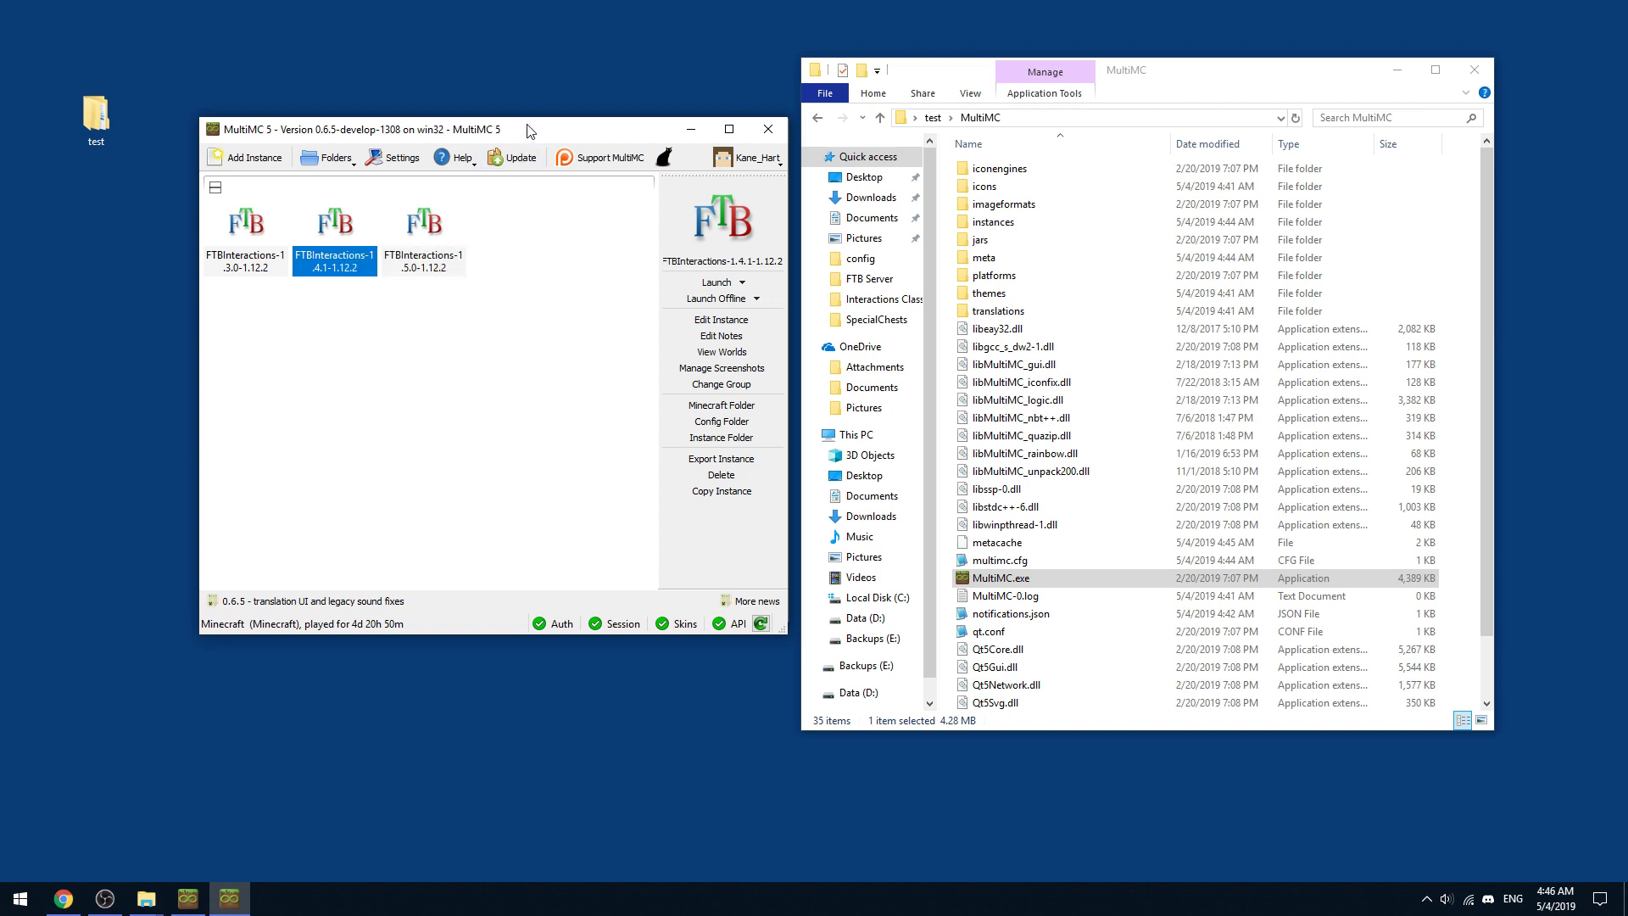
mouse_move(530, 131)
mouse_down()
mouse_move(509, 224)
mouse_move(530, 130)
mouse_up()
drag(1627, 335, 1415, 354)
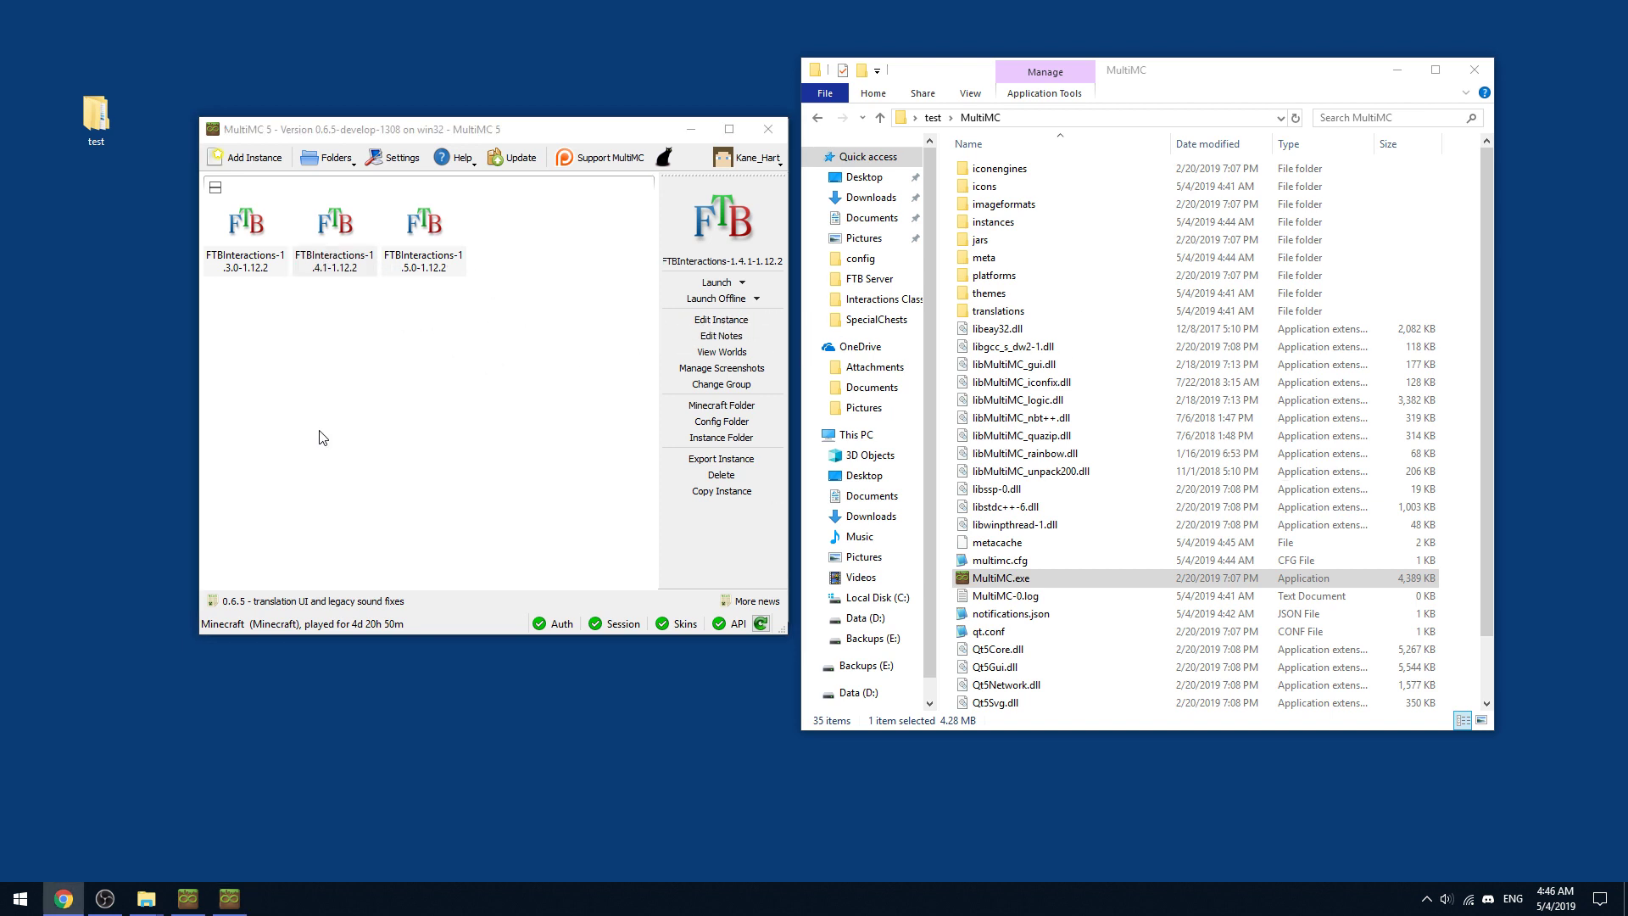
click(421, 235)
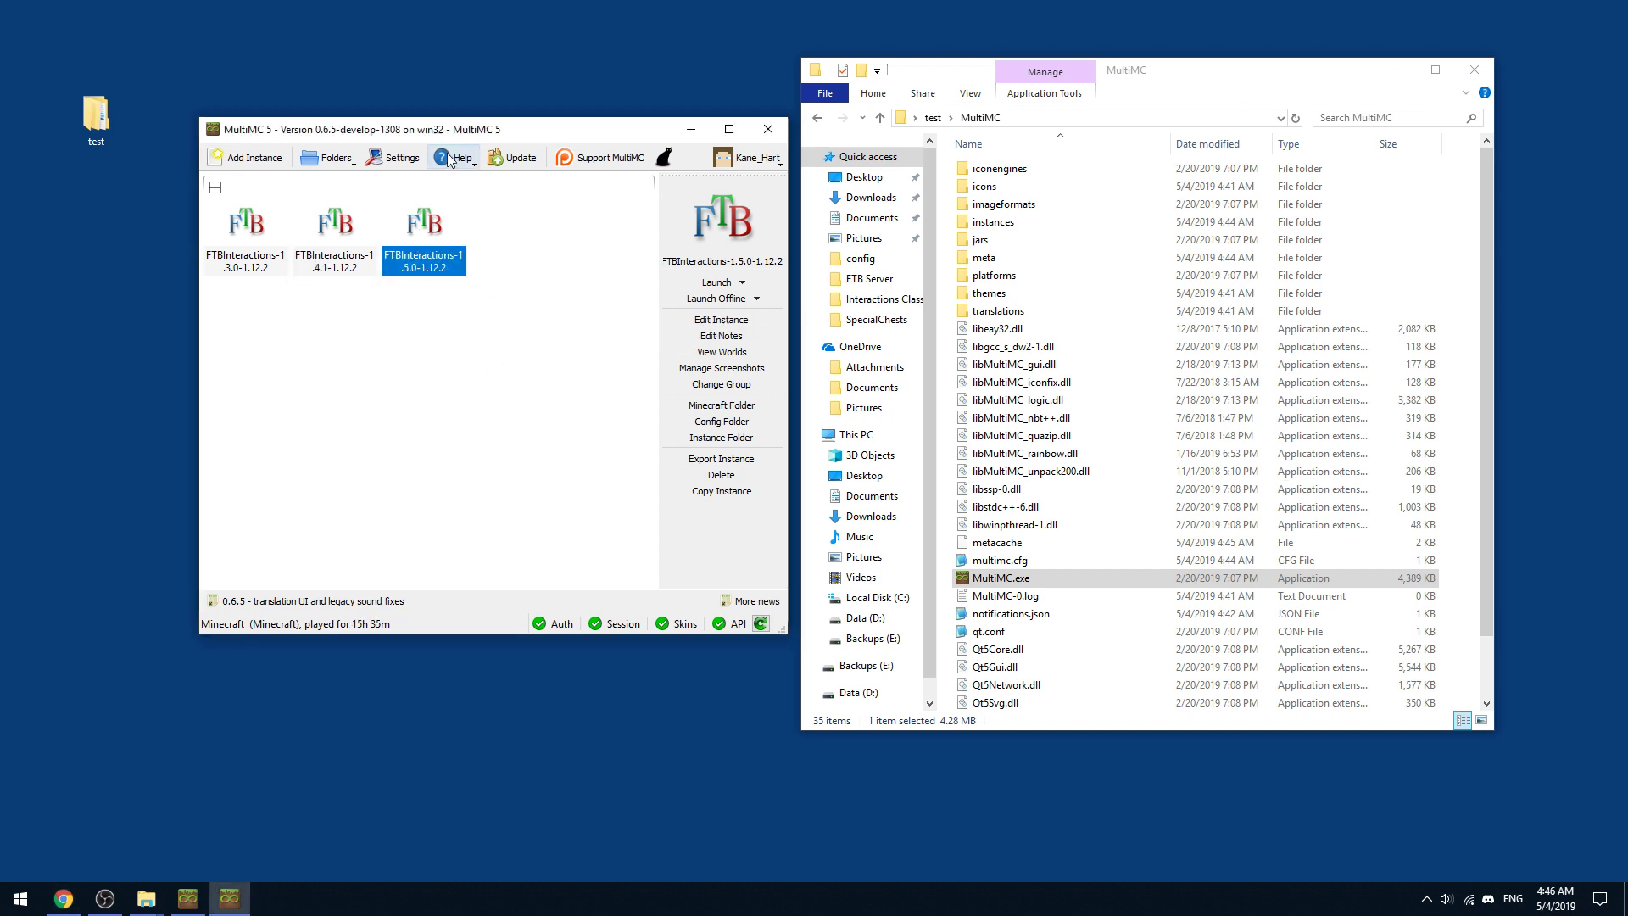
Move the old launcher aside, open the Minecraft folder of its FTBInteractions-1.4.1-1.12.2 instance and place that folder window beside it
drag(444, 142, 1098, 117)
right_click(996, 219)
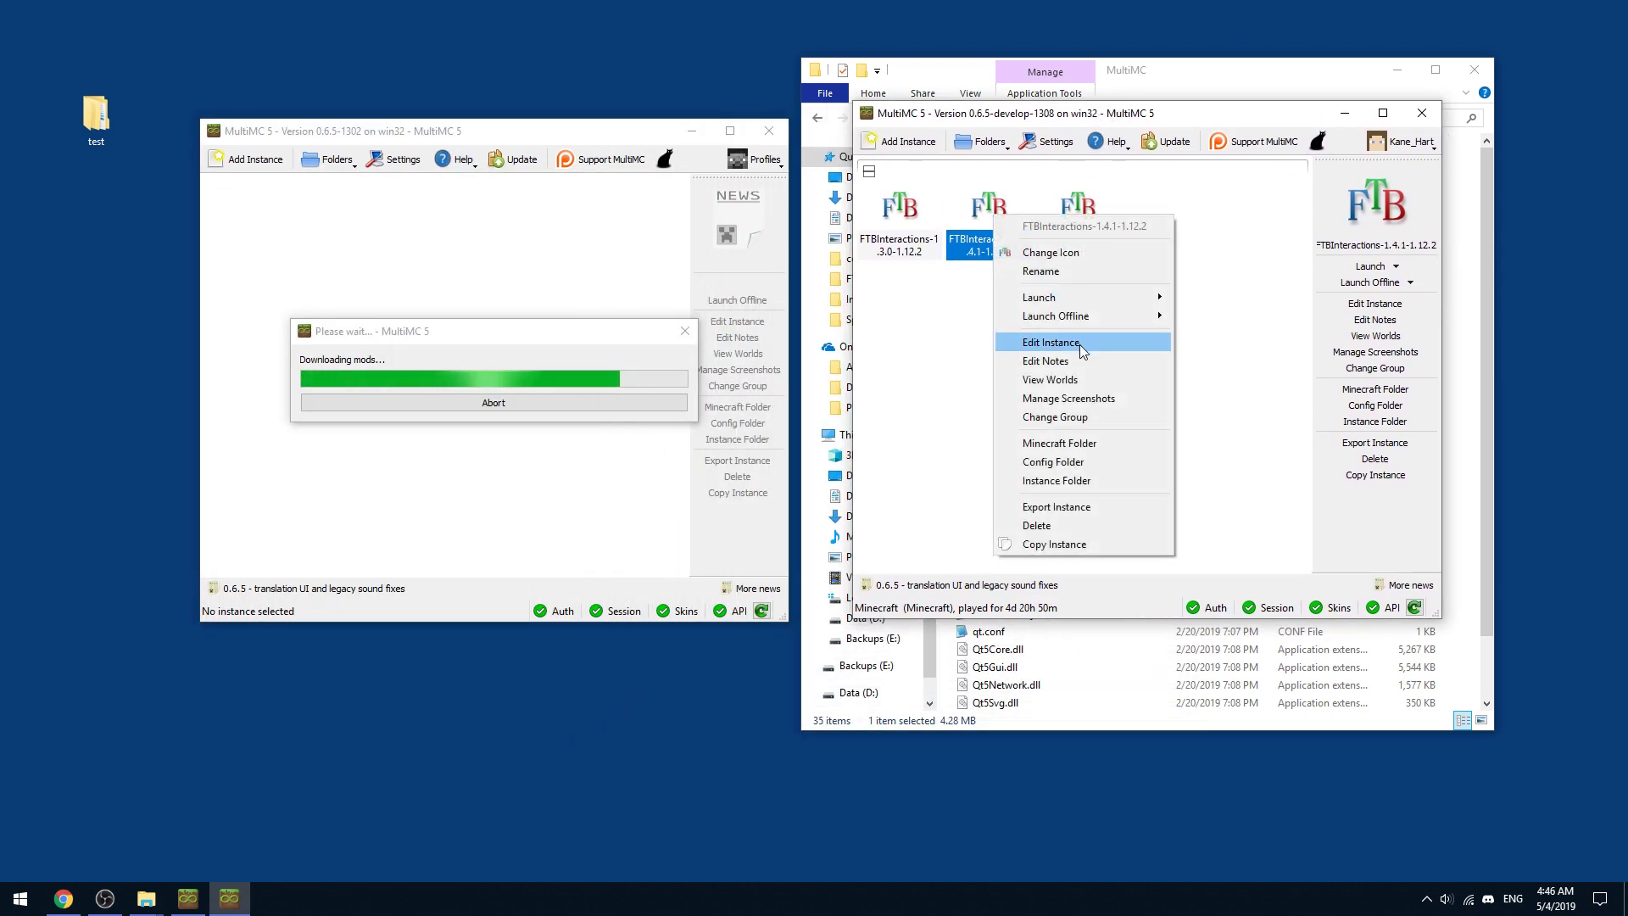
click(1098, 445)
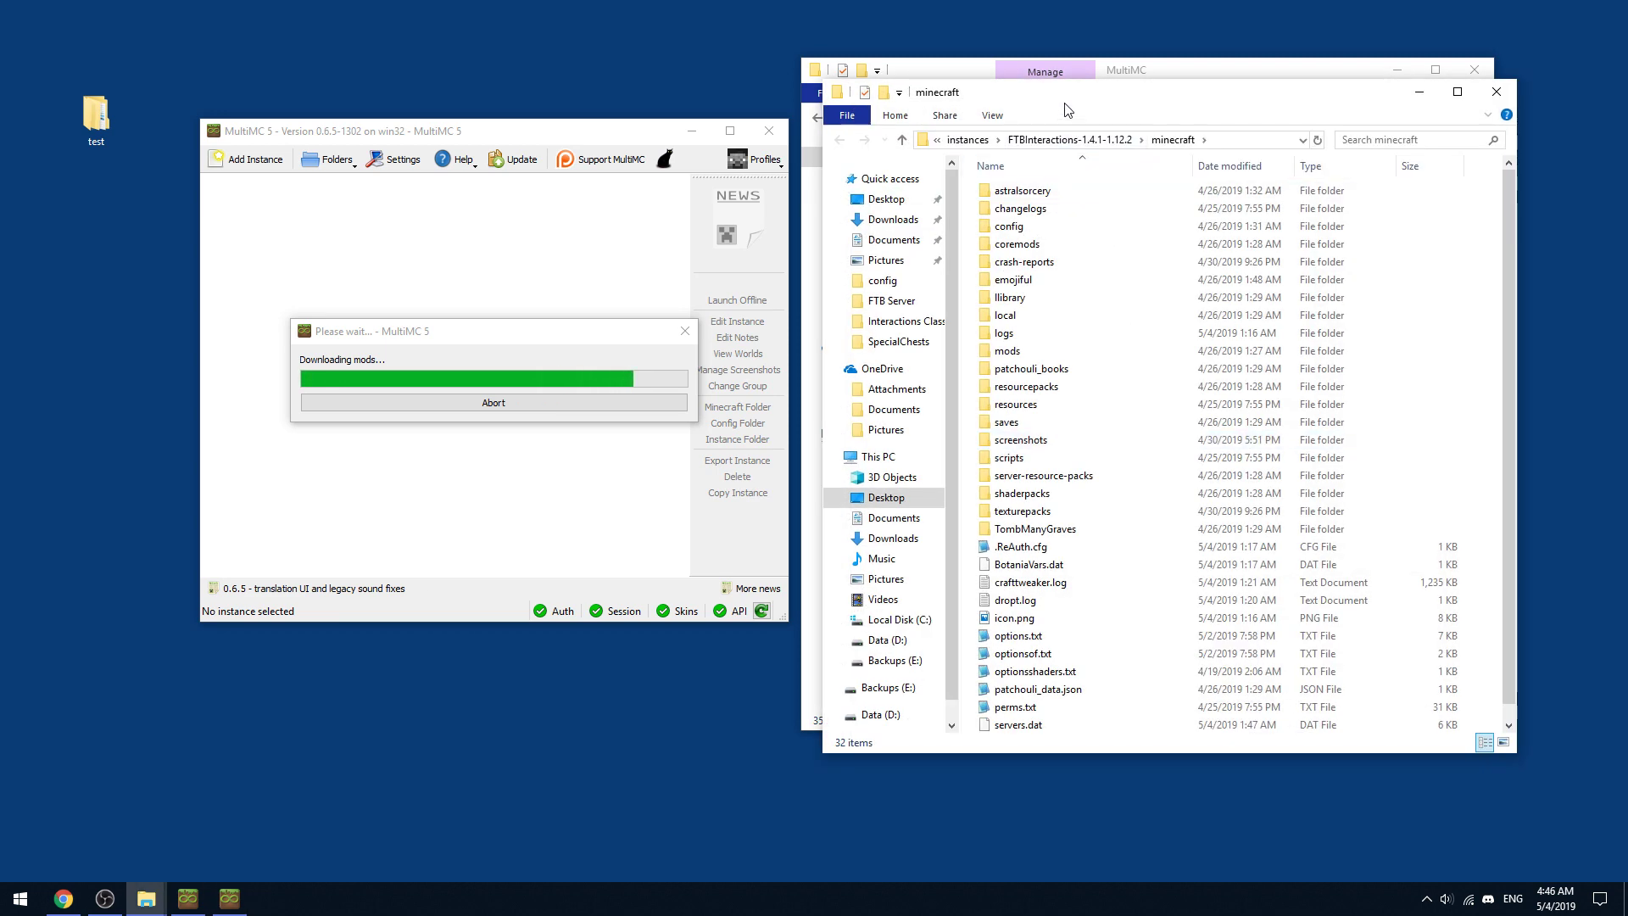
drag(1034, 81, 338, 76)
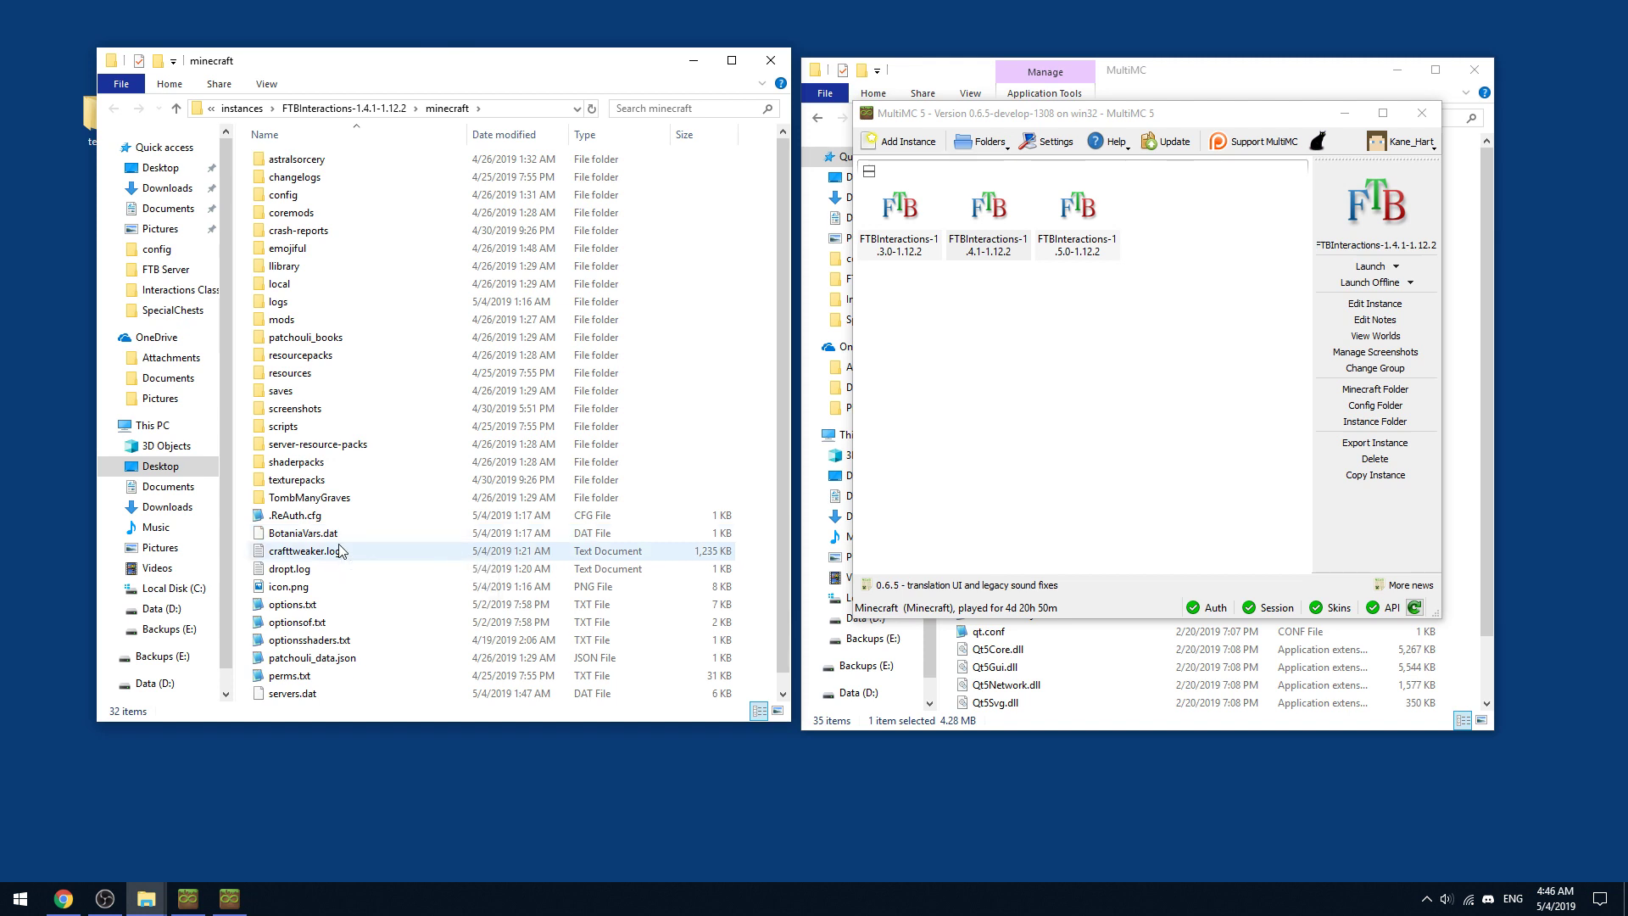
Copy OptiFine_1.12.2_HD_U_E3 (2).jar and Potion+Icon+Remover-1.12-4.0.0 (1).jar from the 1.4.1 instance's mods folder
double_click(282, 320)
key(d)
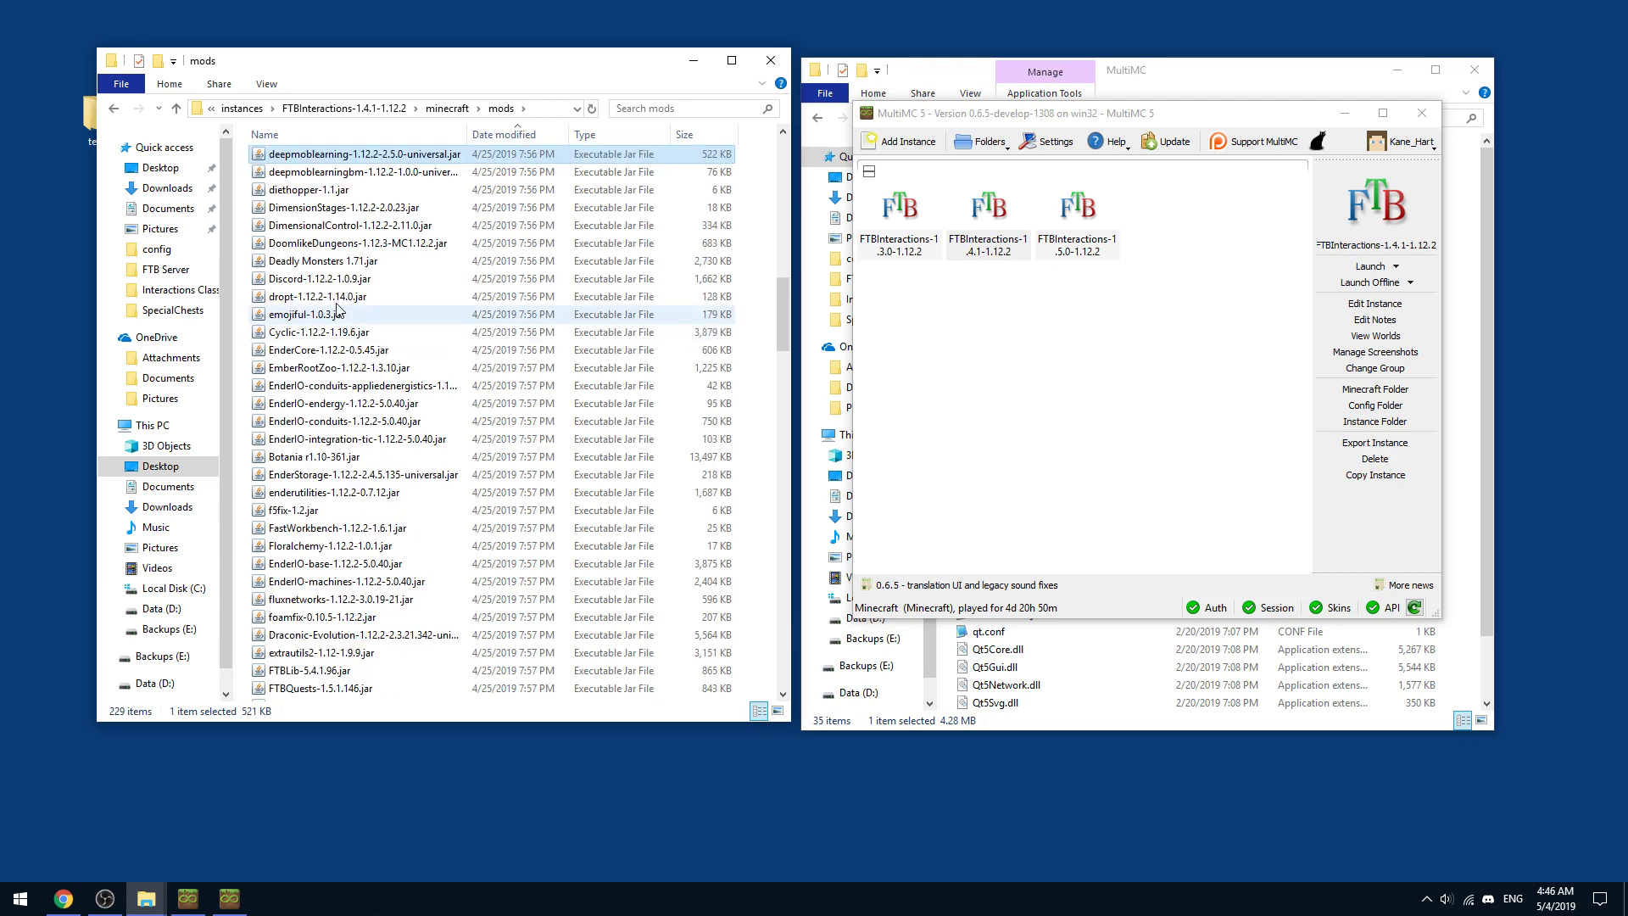
scroll(331, 450, up, 20)
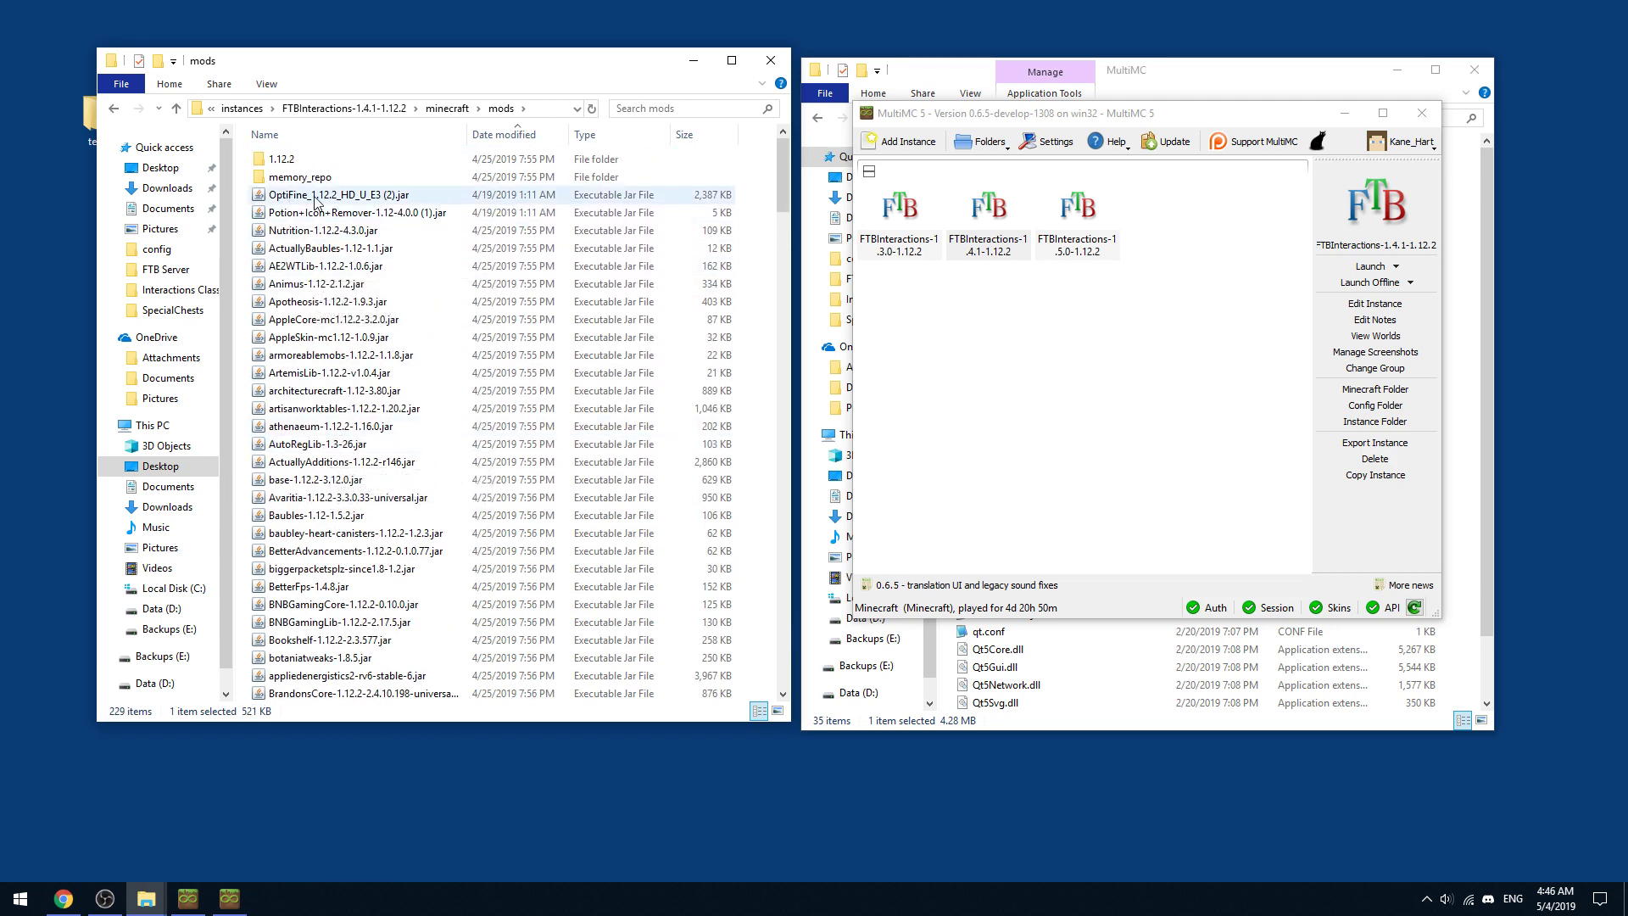
click(396, 202)
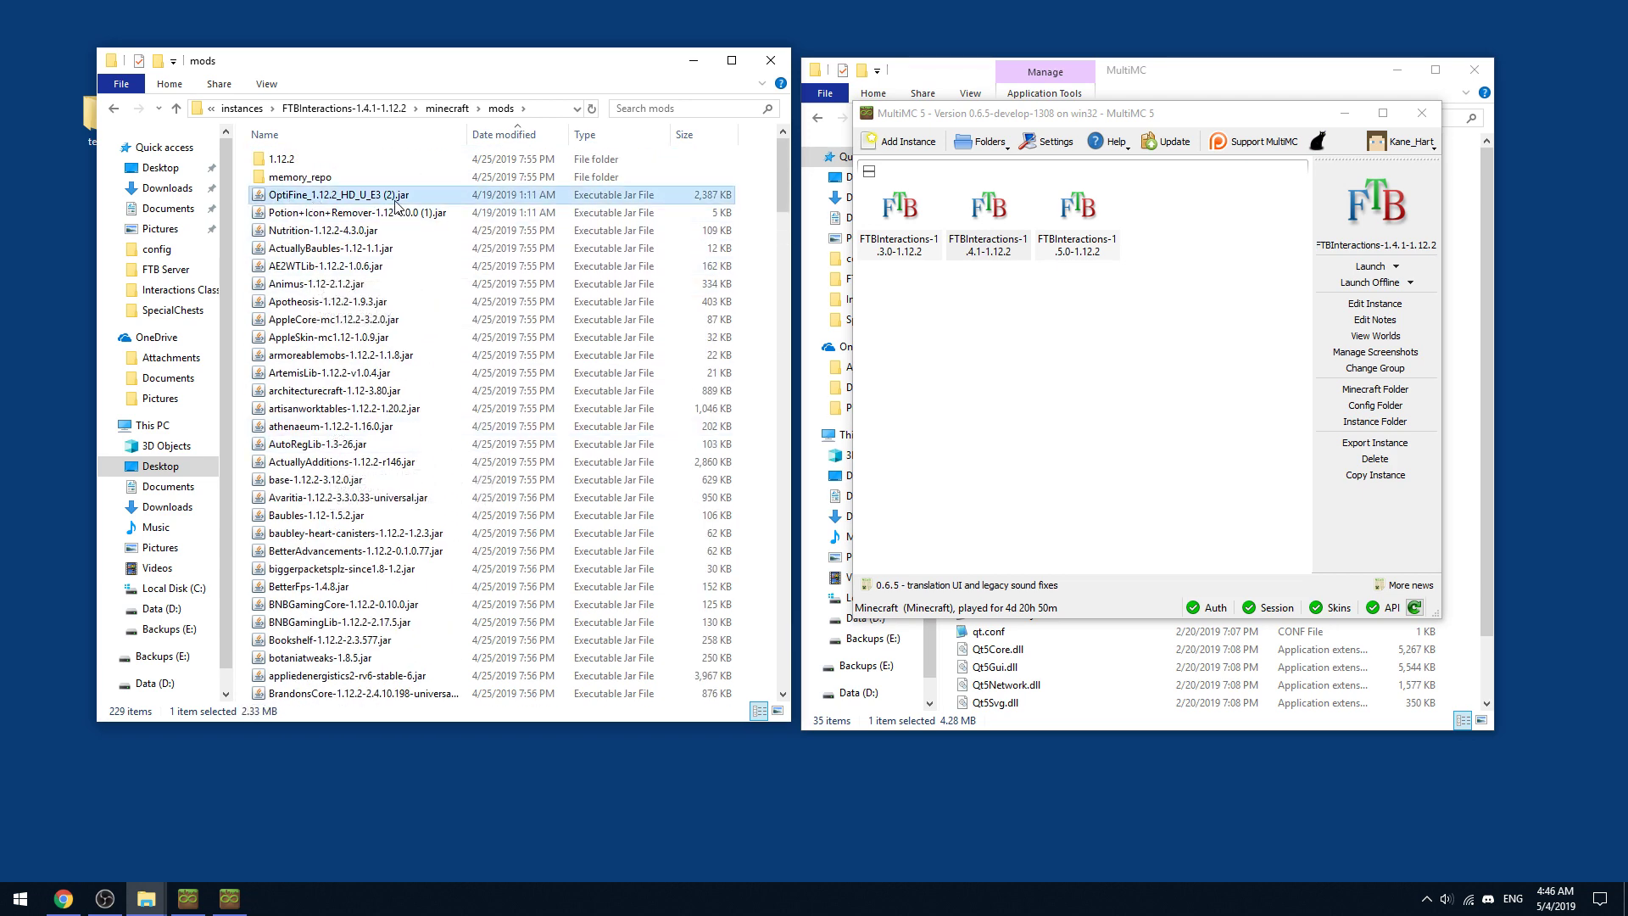
click(299, 212)
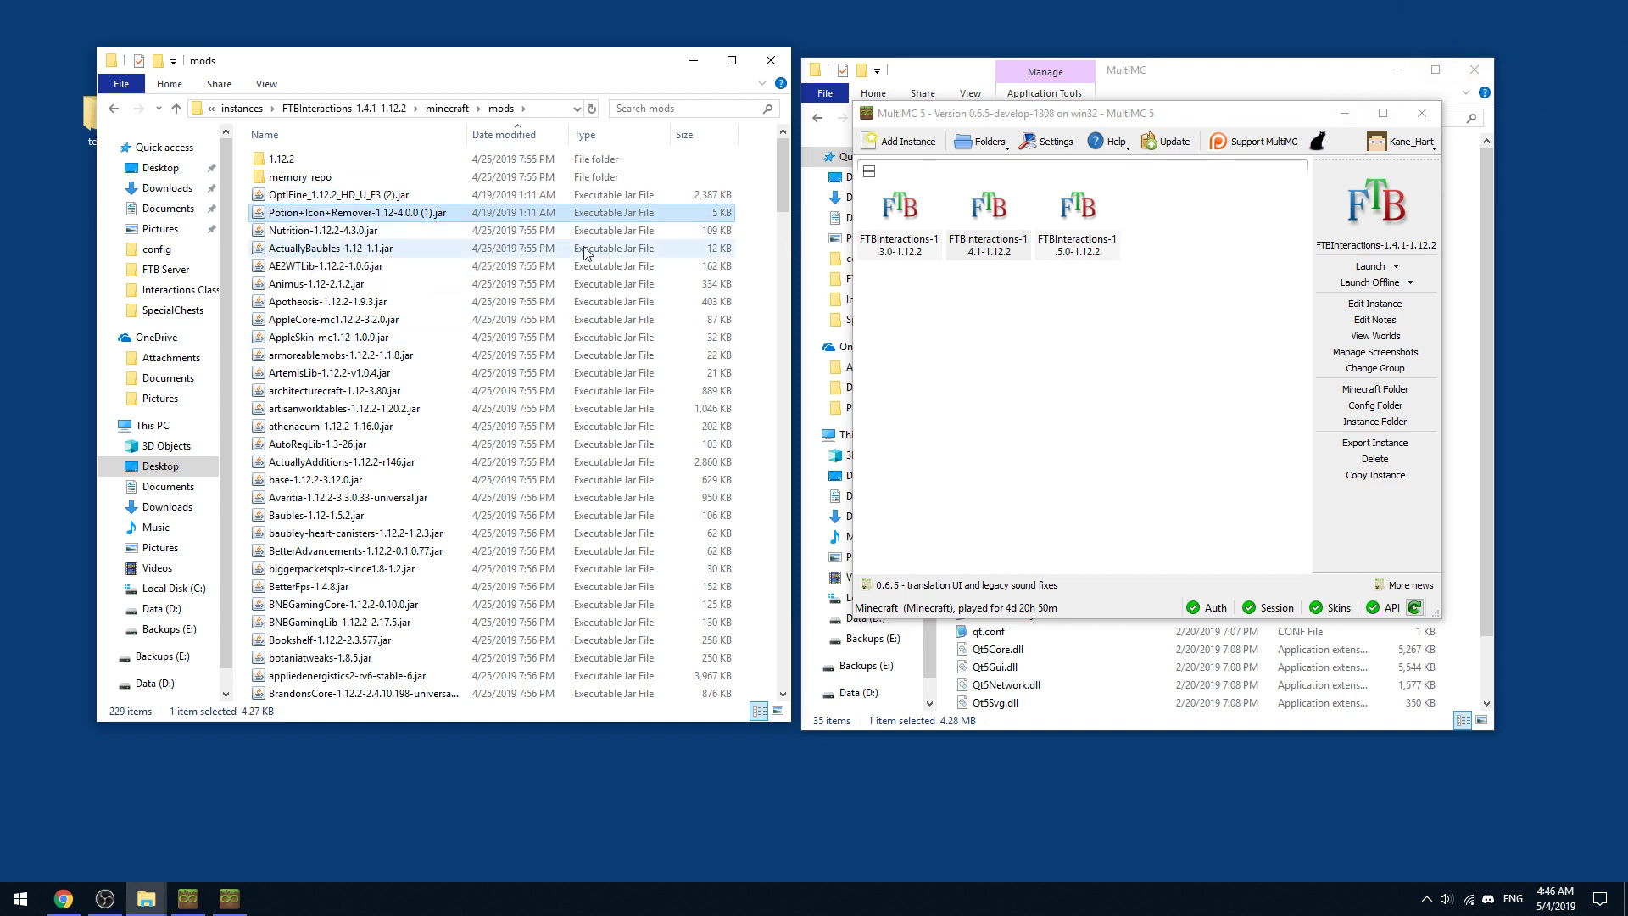
ctrl+click(387, 198)
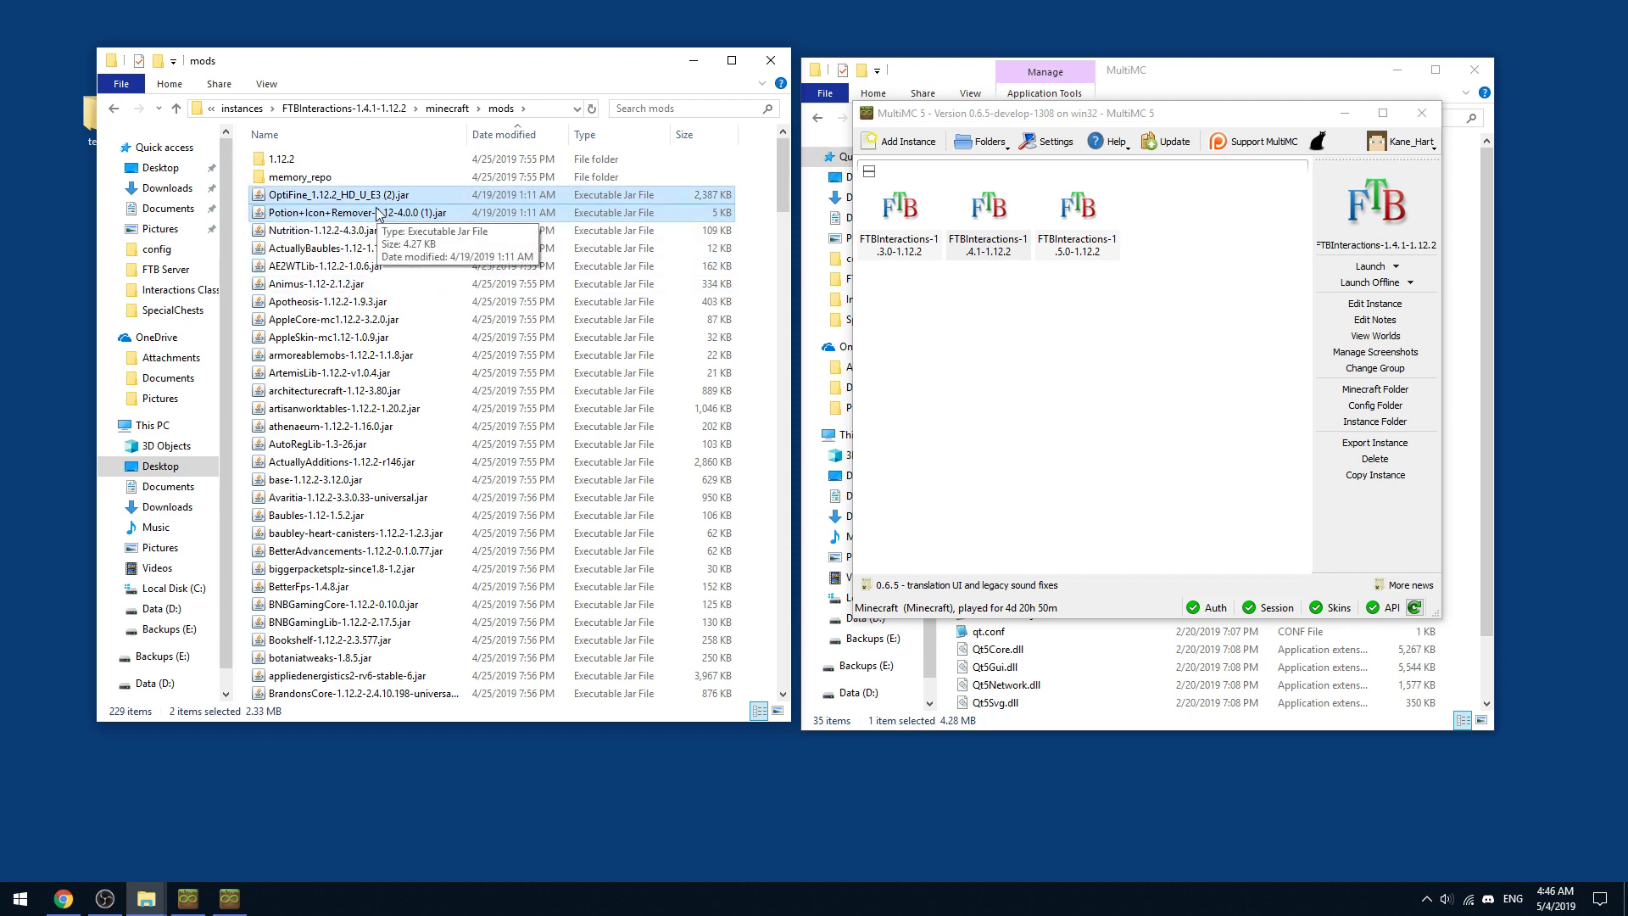
right_click(377, 209)
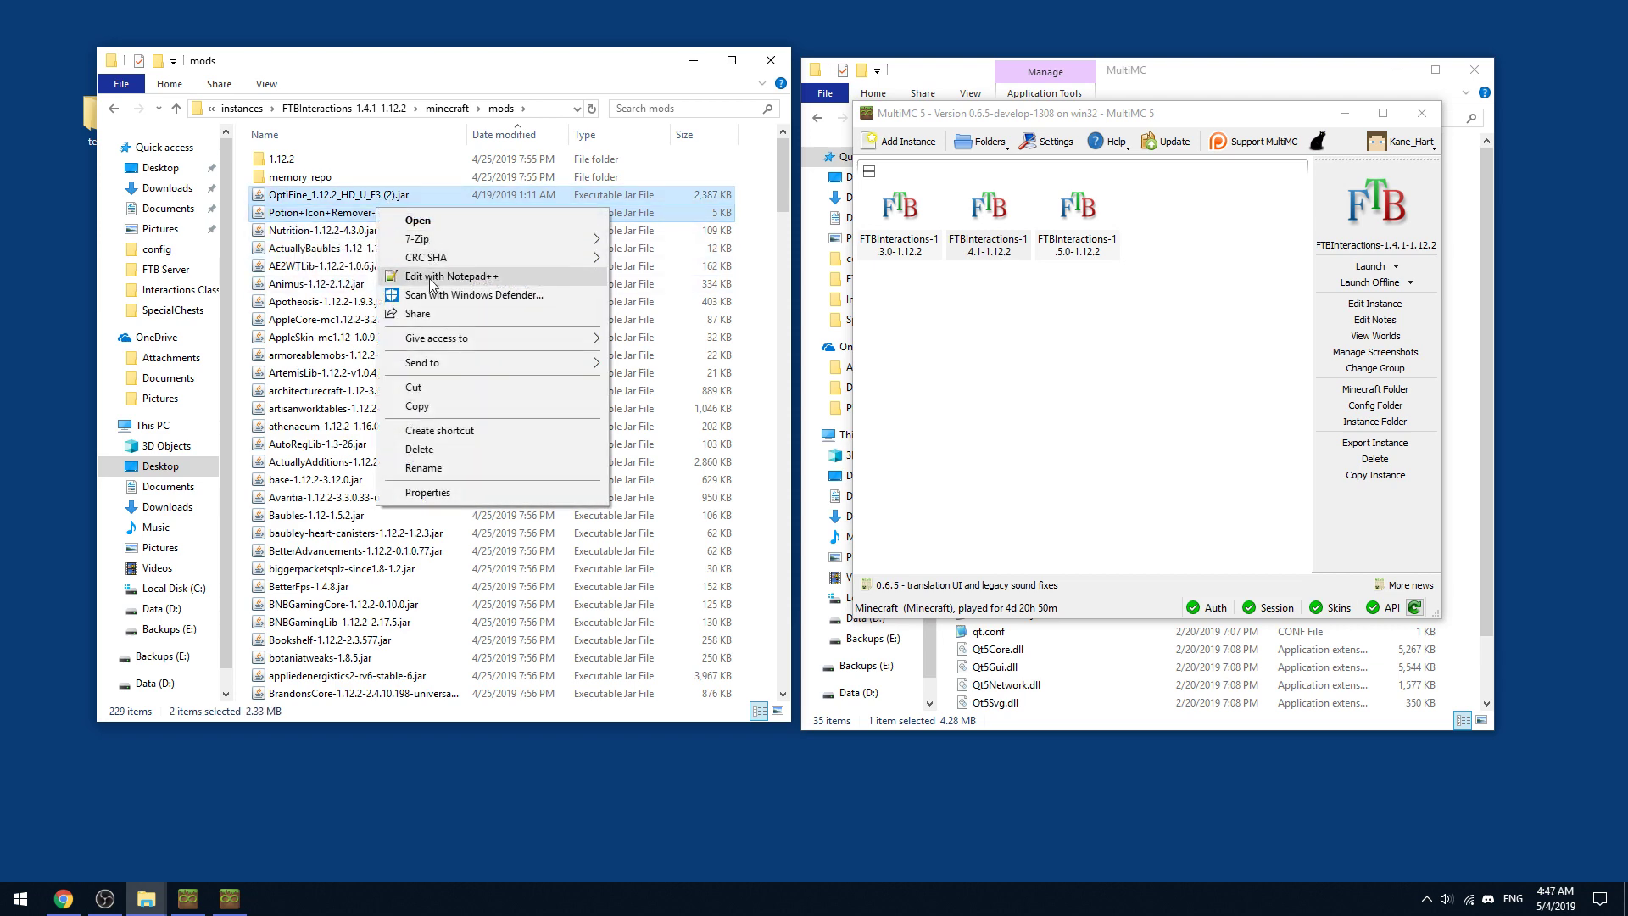
click(417, 407)
Open the Minecraft folder of the new FTBInteractions-1.5.0-1.12.2 (1) instance and arrange it side by side with the old mods folder
drag(468, 72, 1057, 128)
mouse_move(921, 113)
mouse_down()
mouse_move(1148, 146)
mouse_move(923, 119)
mouse_up()
drag(473, 172, 451, 113)
right_click(903, 212)
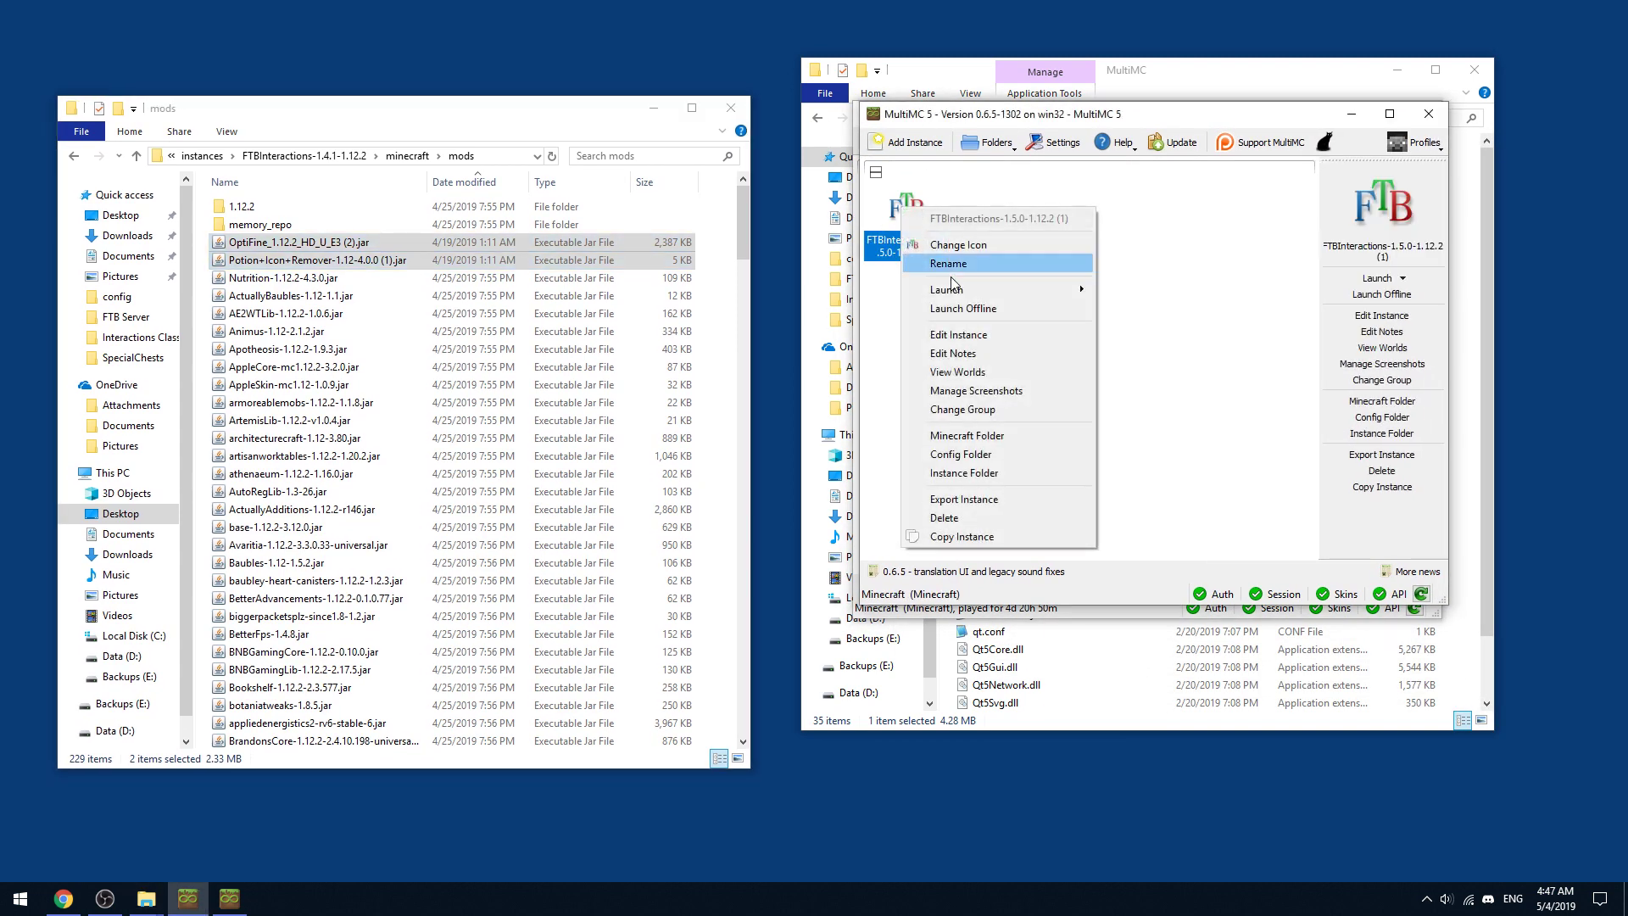
click(984, 435)
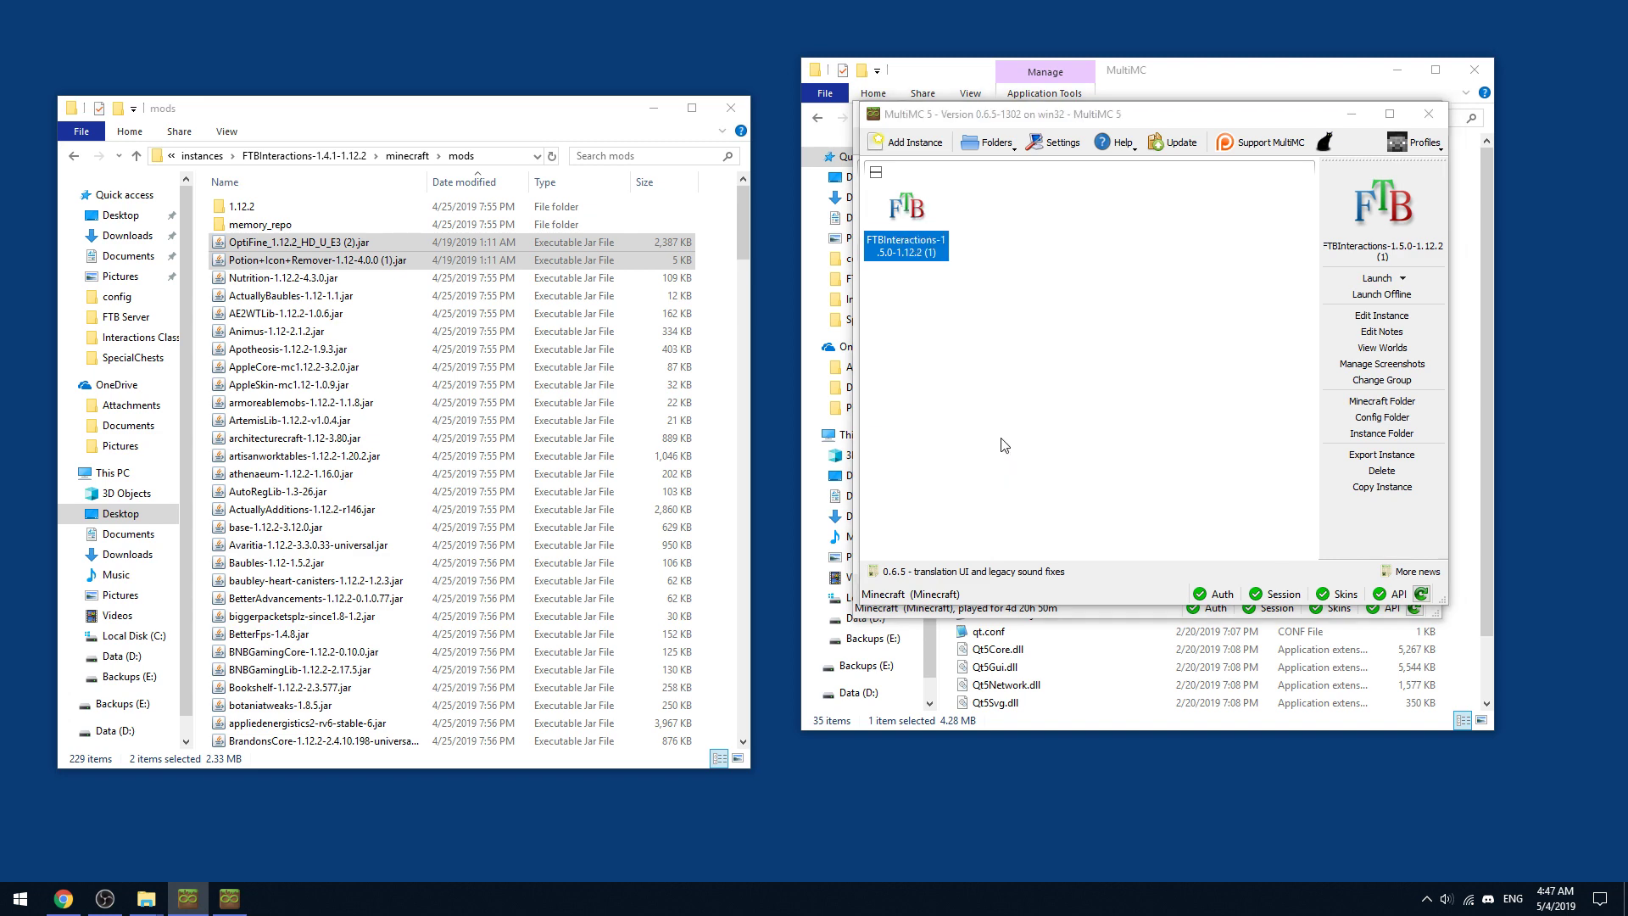
drag(298, 142, 1013, 112)
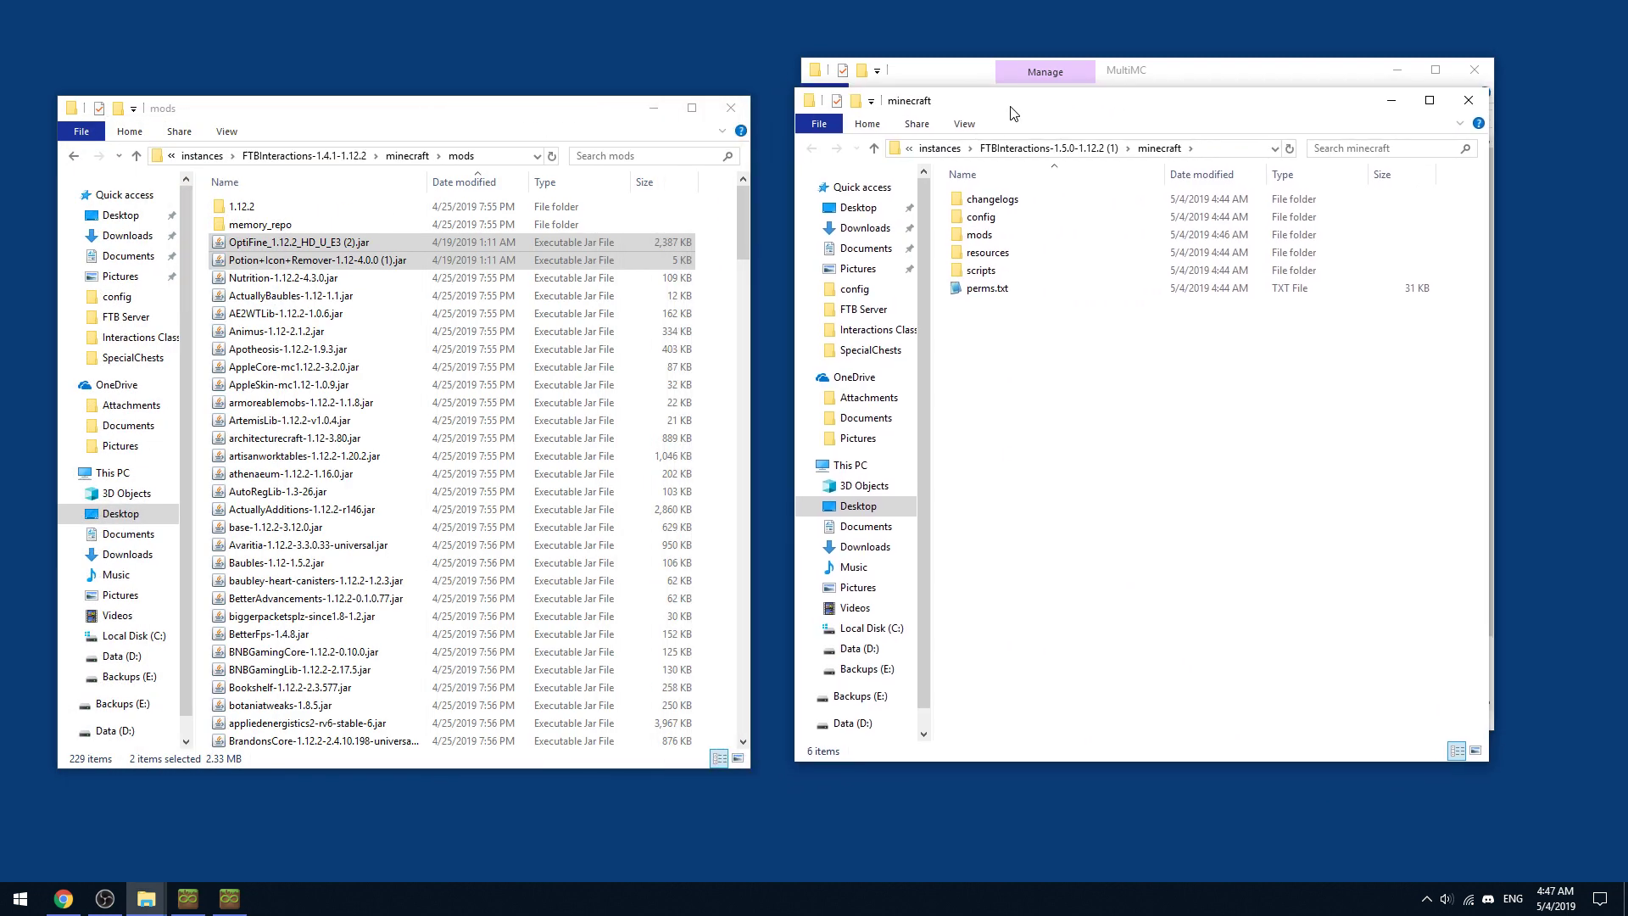
Put copies of the OptiFine and Potion Icon Remover jars into the new 1.5.0 instance's mods folder
double_click(980, 235)
click(270, 244)
drag(269, 244, 1038, 335)
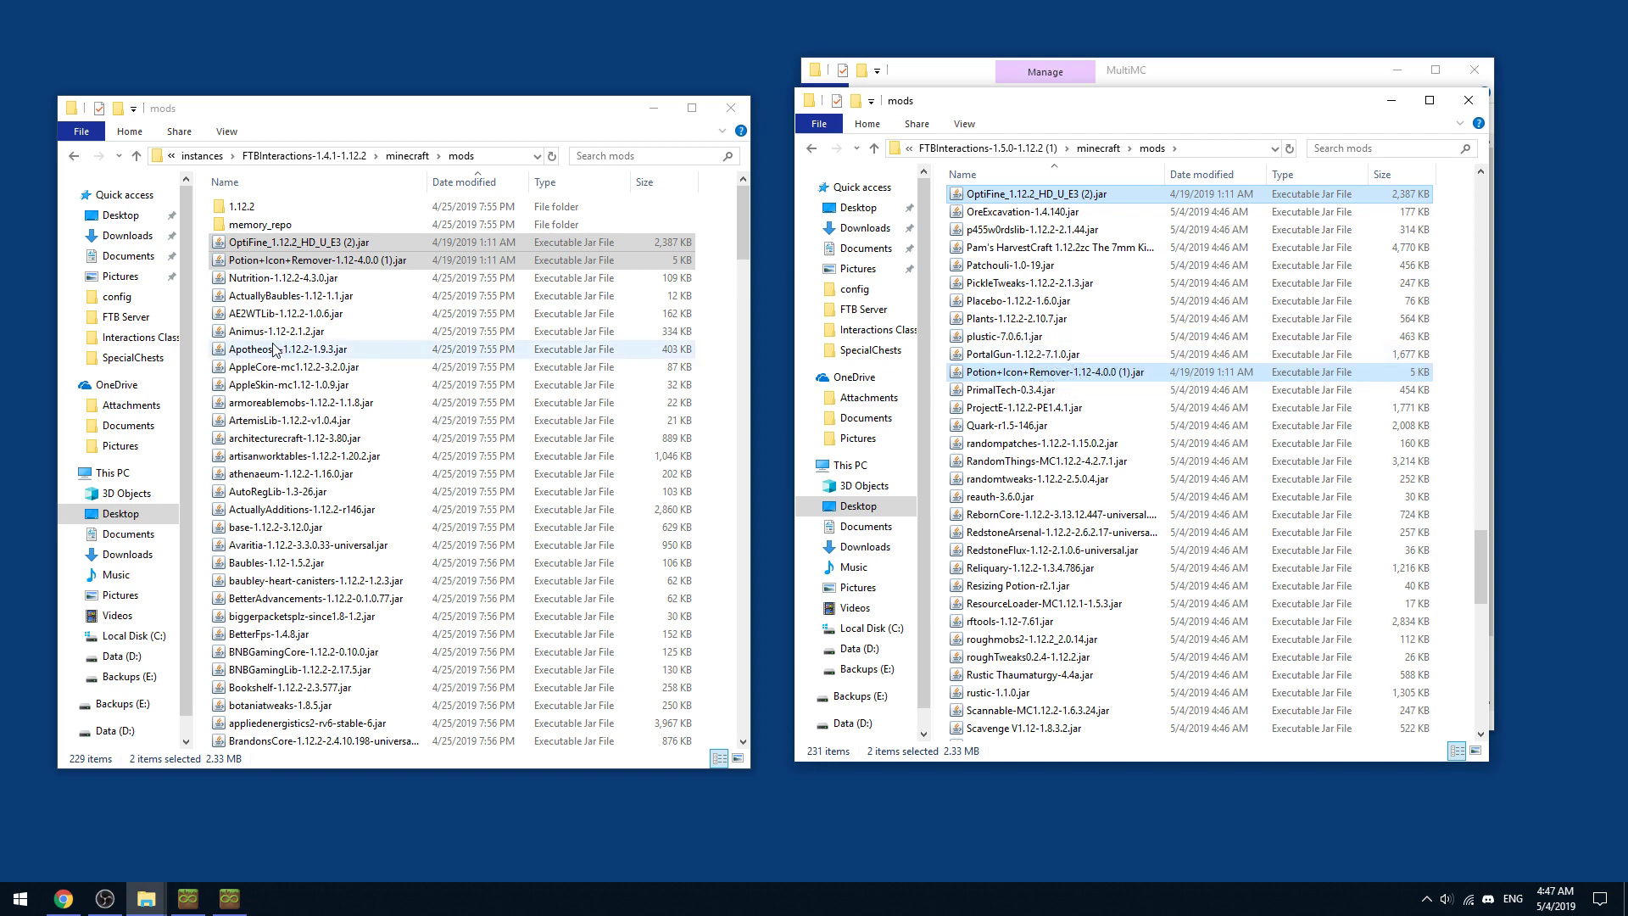
Find the mod file whose name begins with "dy" in the new instance's mods folder and delete it
click(1005, 250)
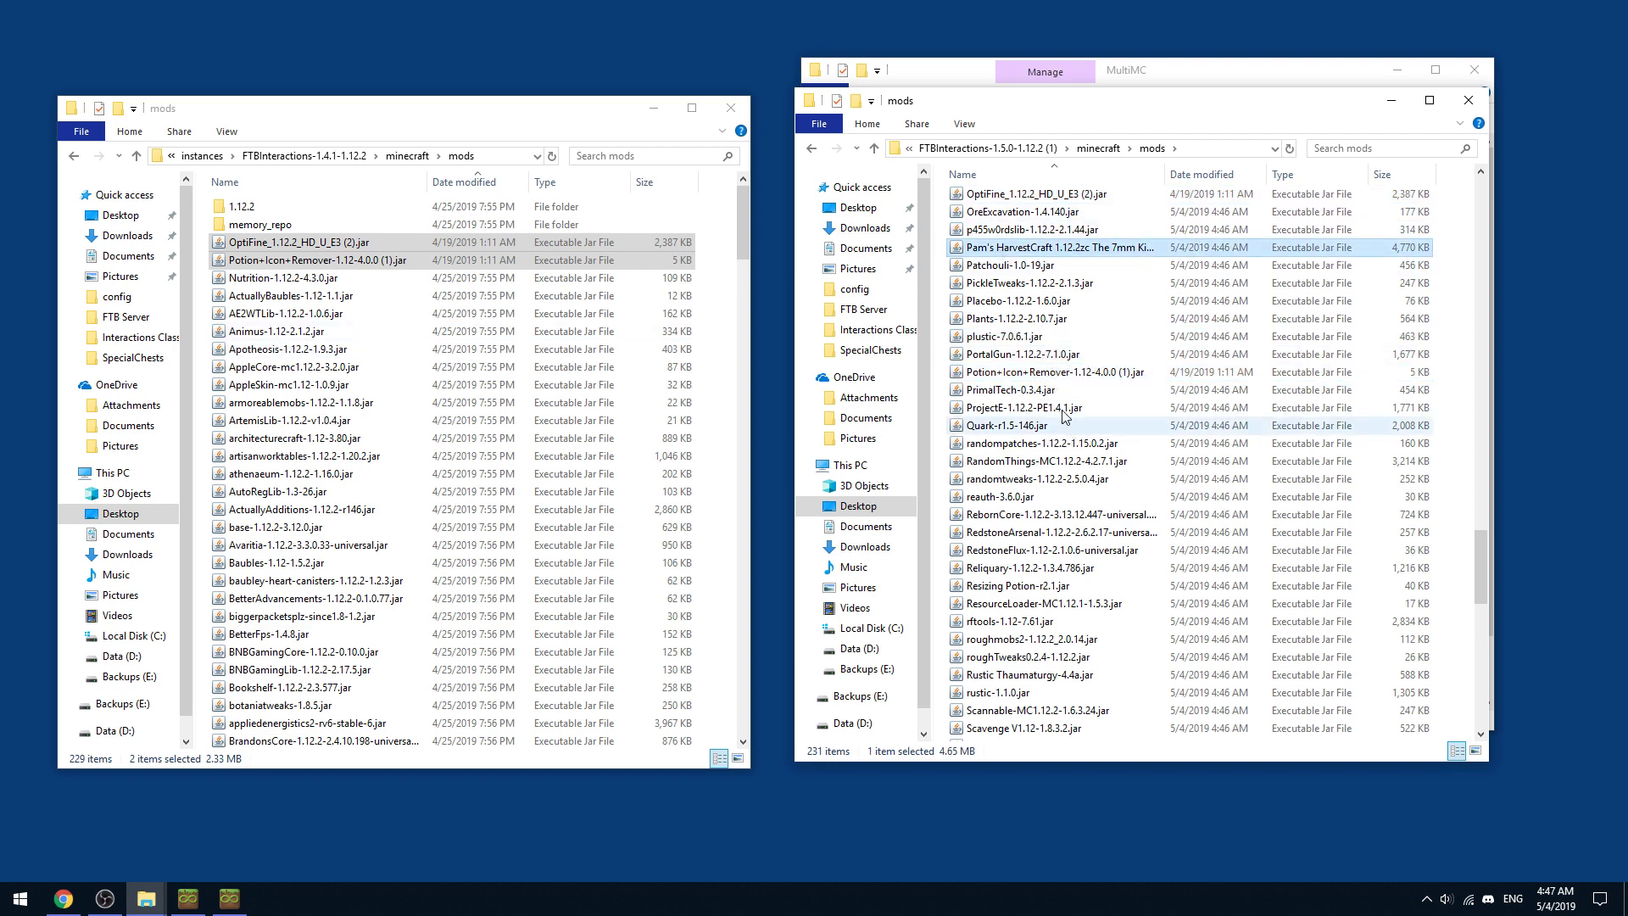
click(998, 302)
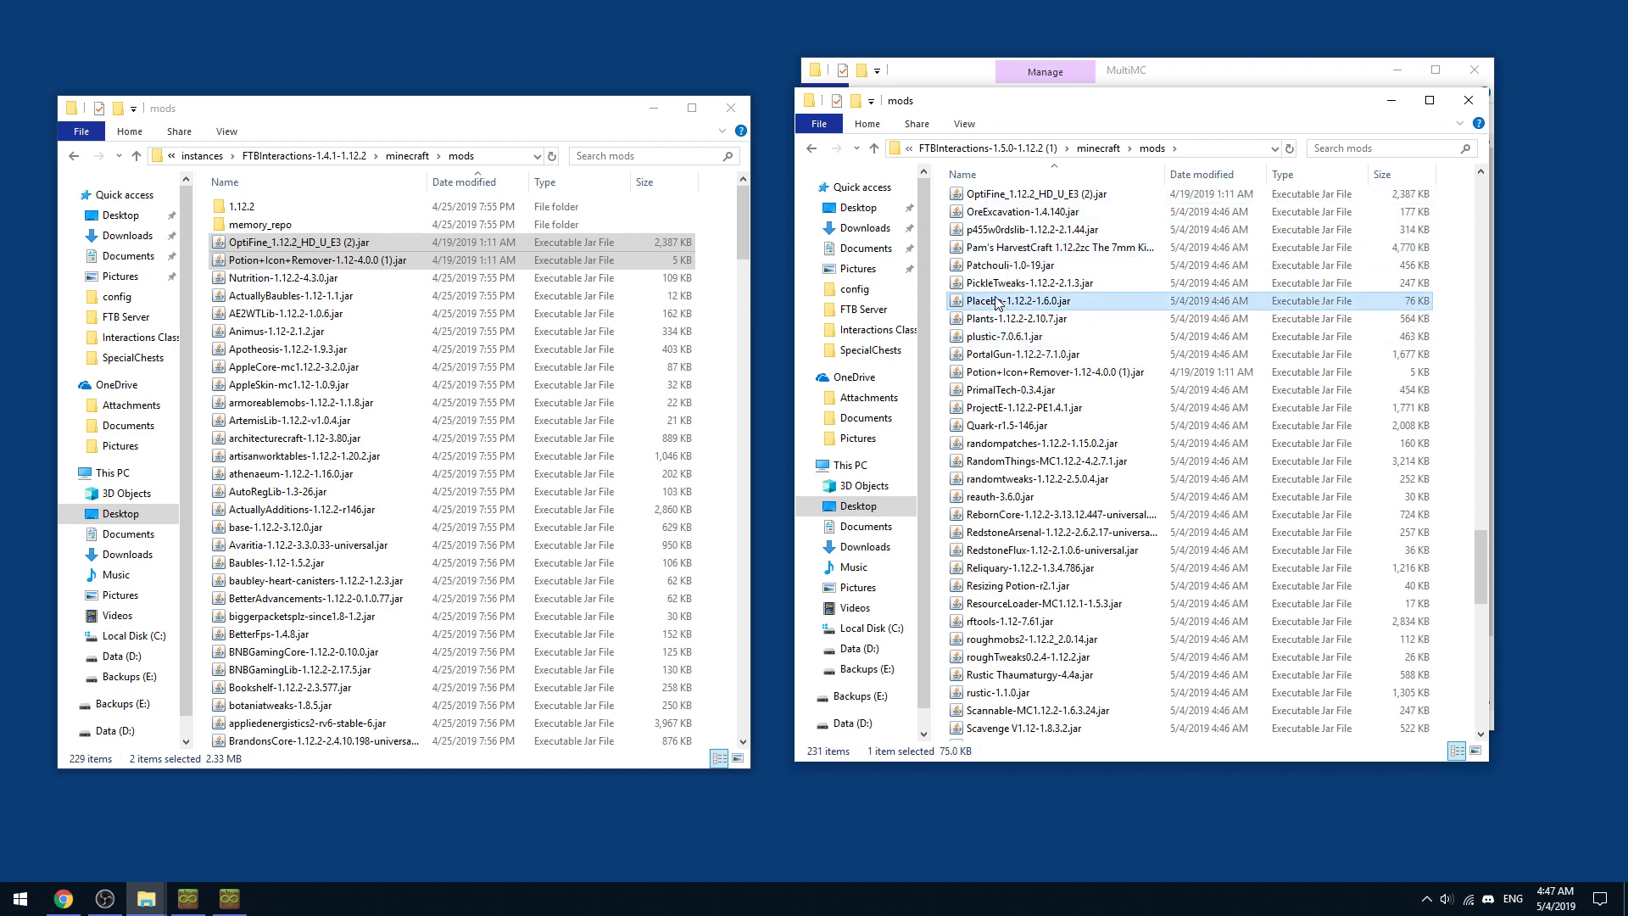
click(1006, 248)
text(dy)
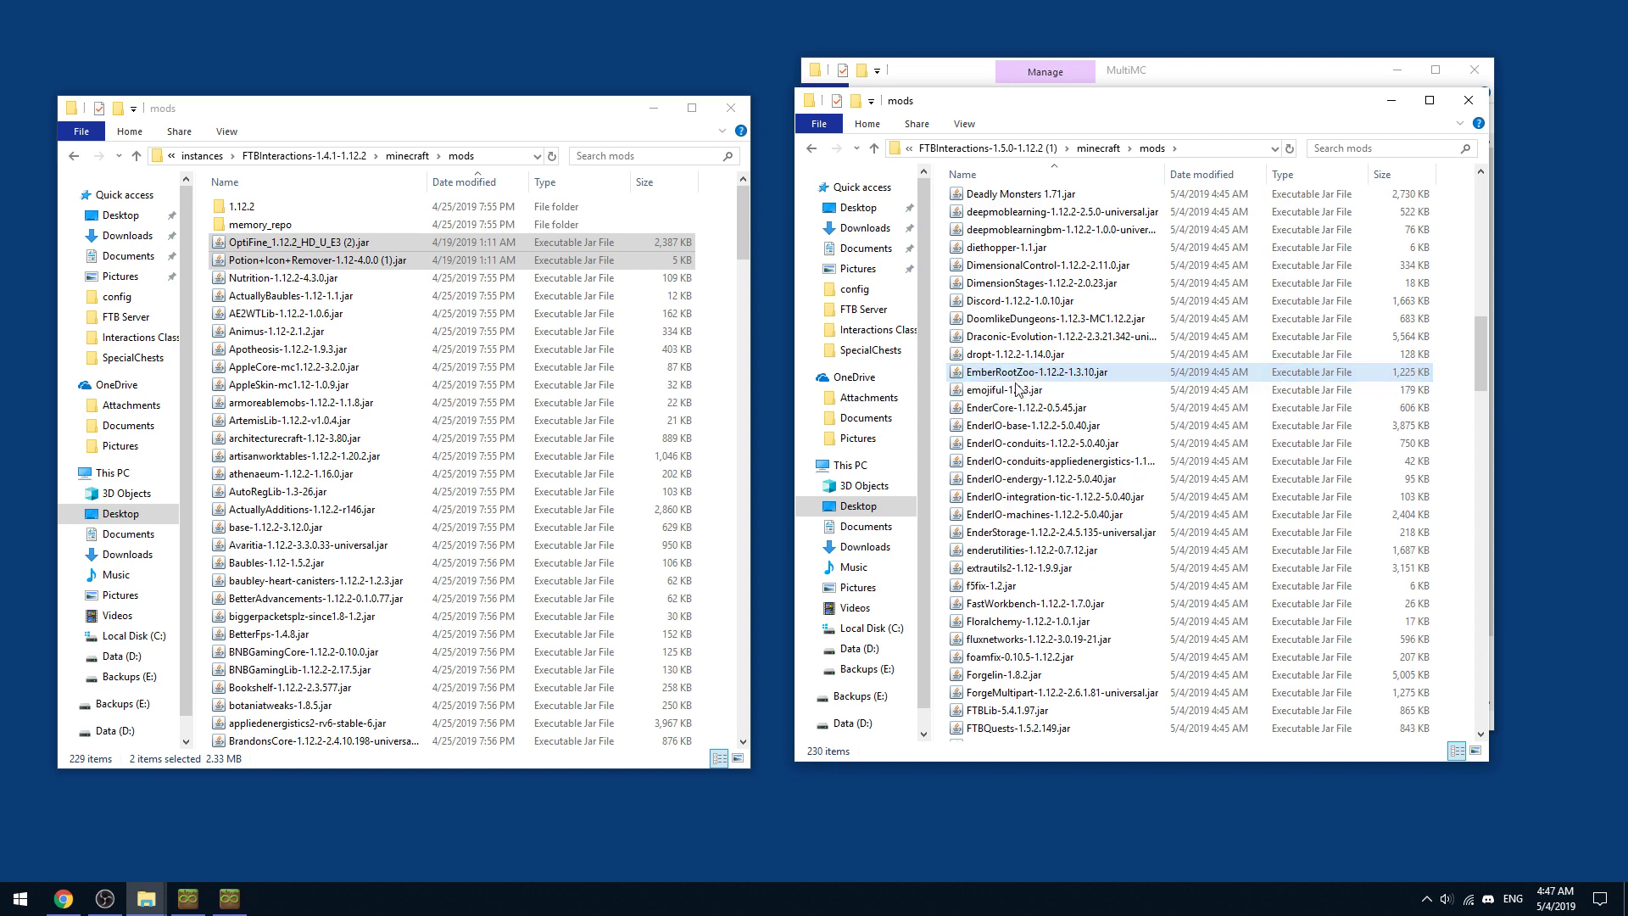
Return both folder windows to their minecraft folders and open the config folder of the 1.4.1 and 1.5.0 instances
key(BackSpace)
click(450, 339)
key(BackSpace)
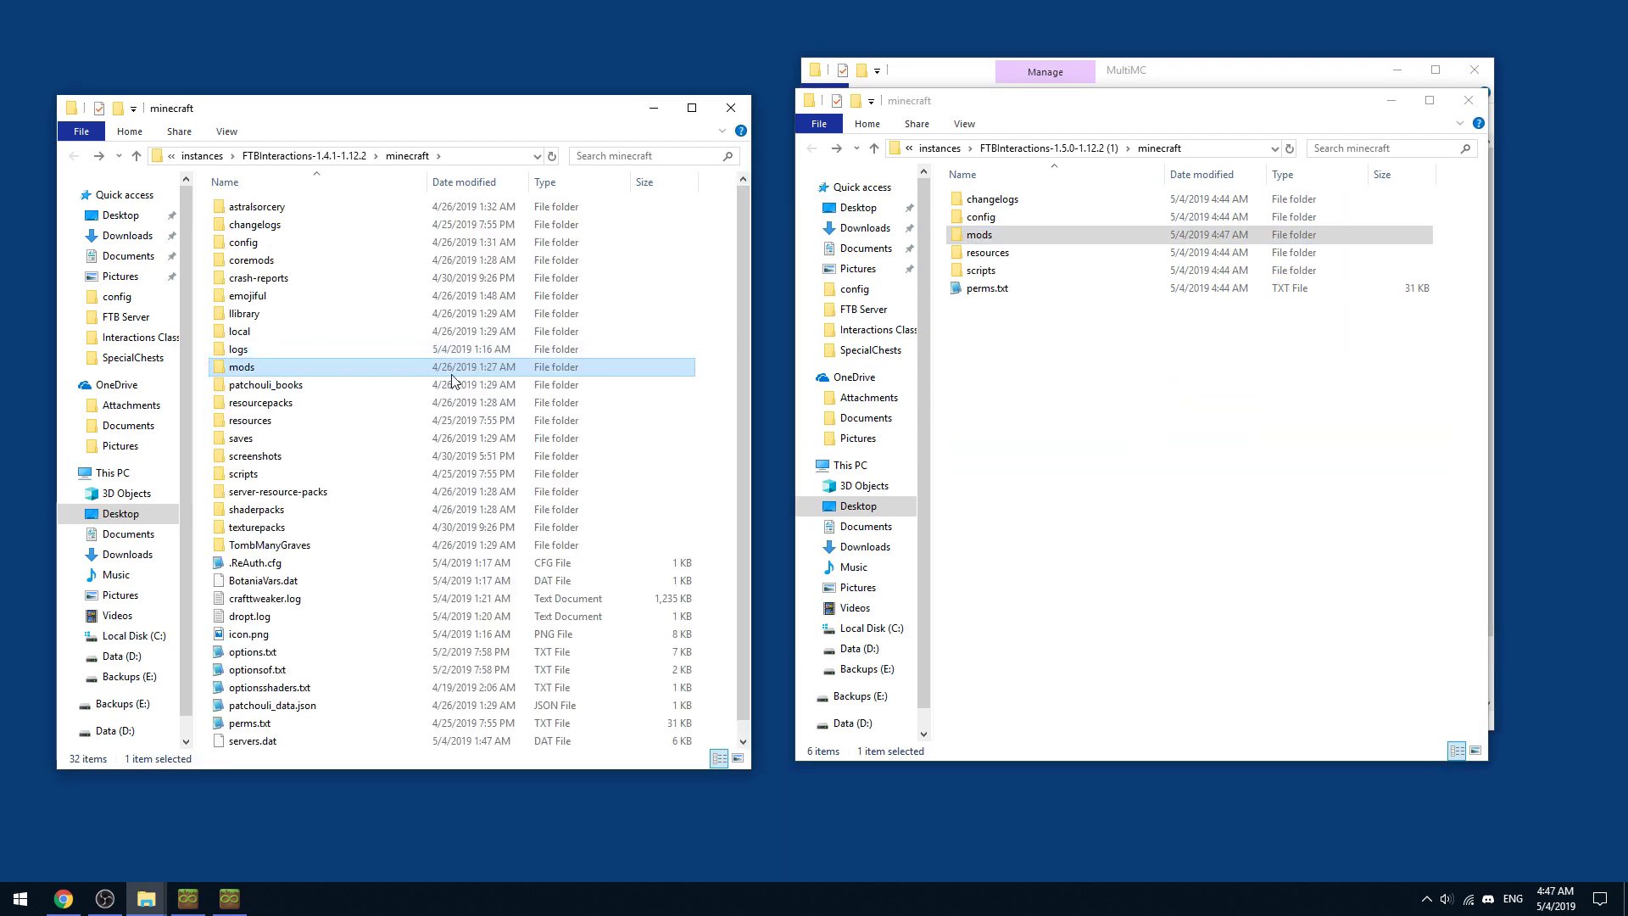
double_click(1007, 219)
double_click(281, 243)
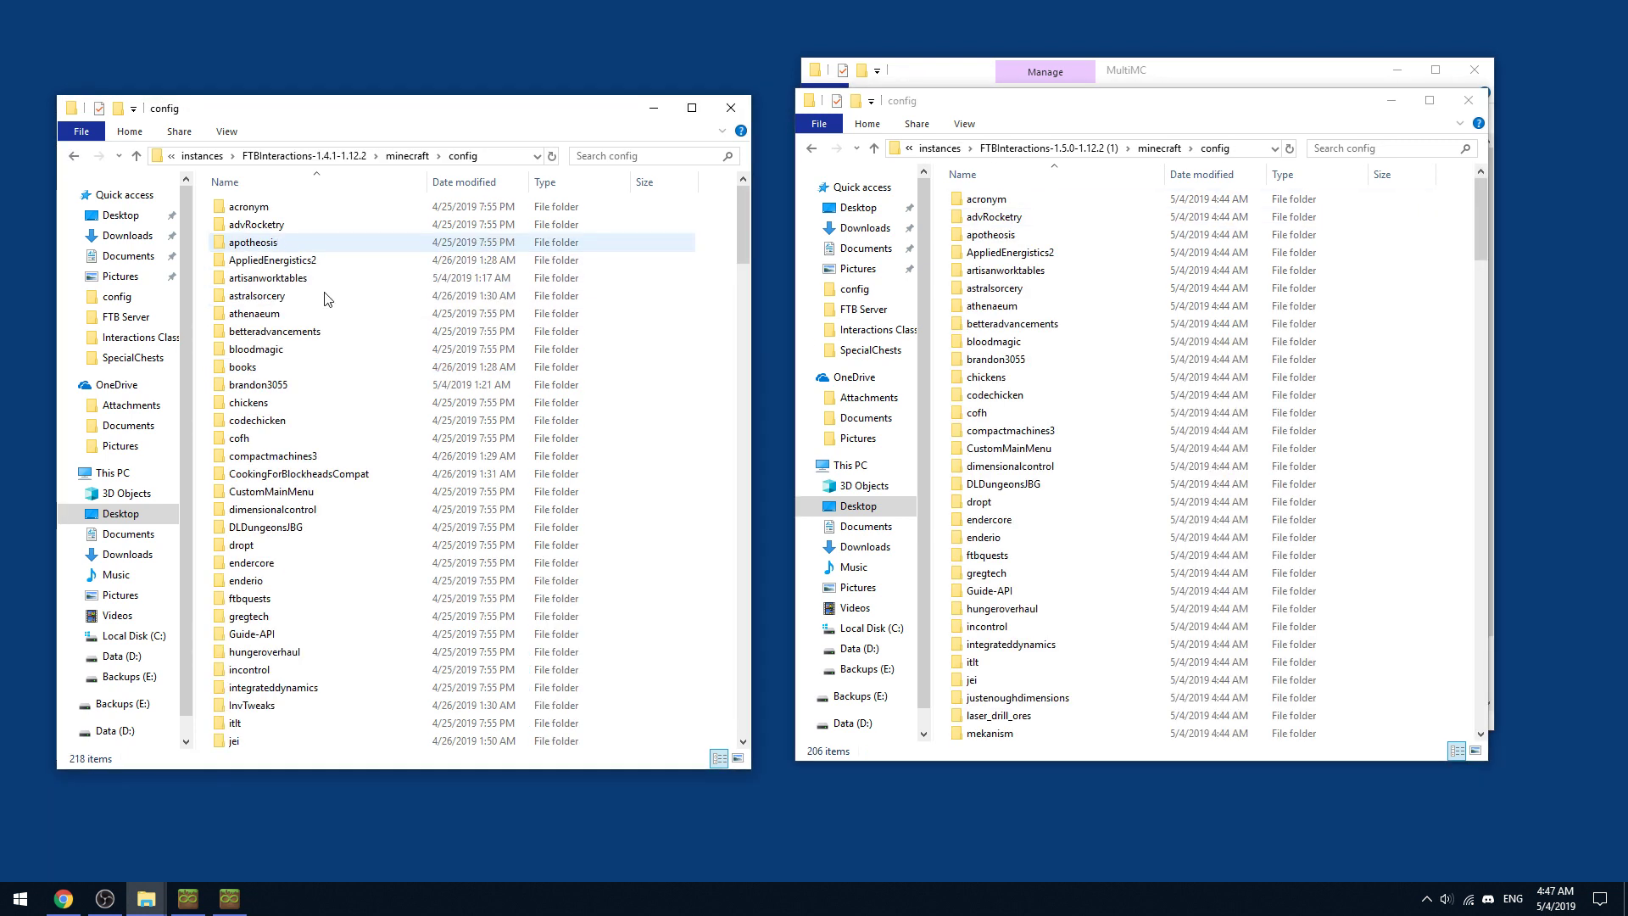
Copy theoneprobe.cfg from the 1.4.1 instance's config folder into the 1.5.0 instance's config folder
click(325, 402)
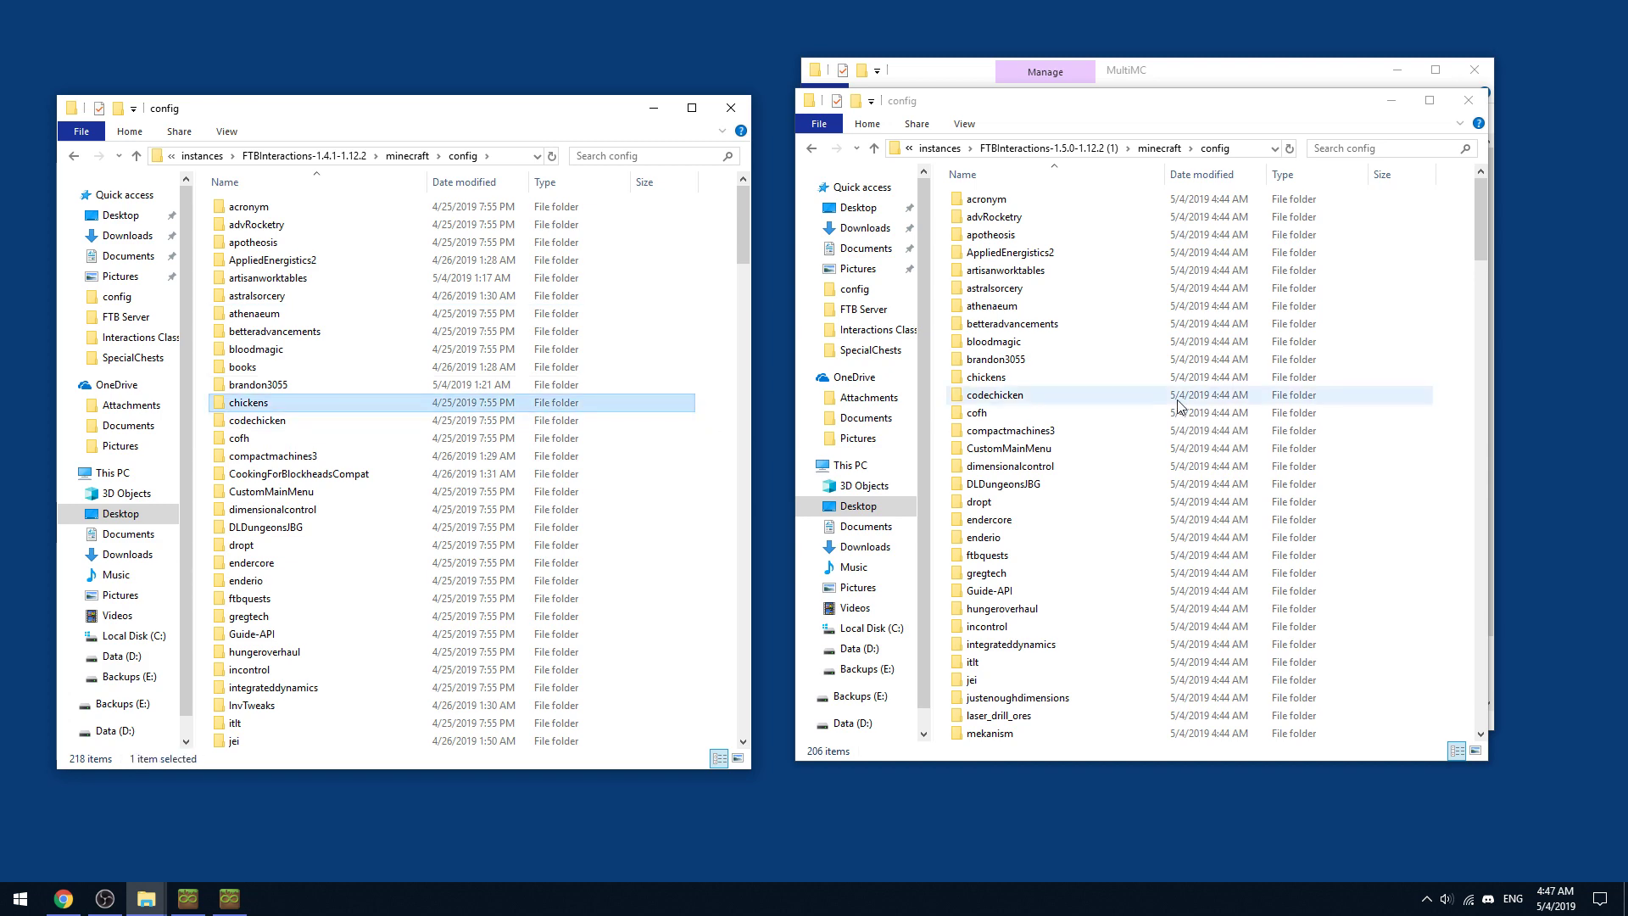
scroll(1024, 387, down, 9)
scroll(475, 457, down, 3)
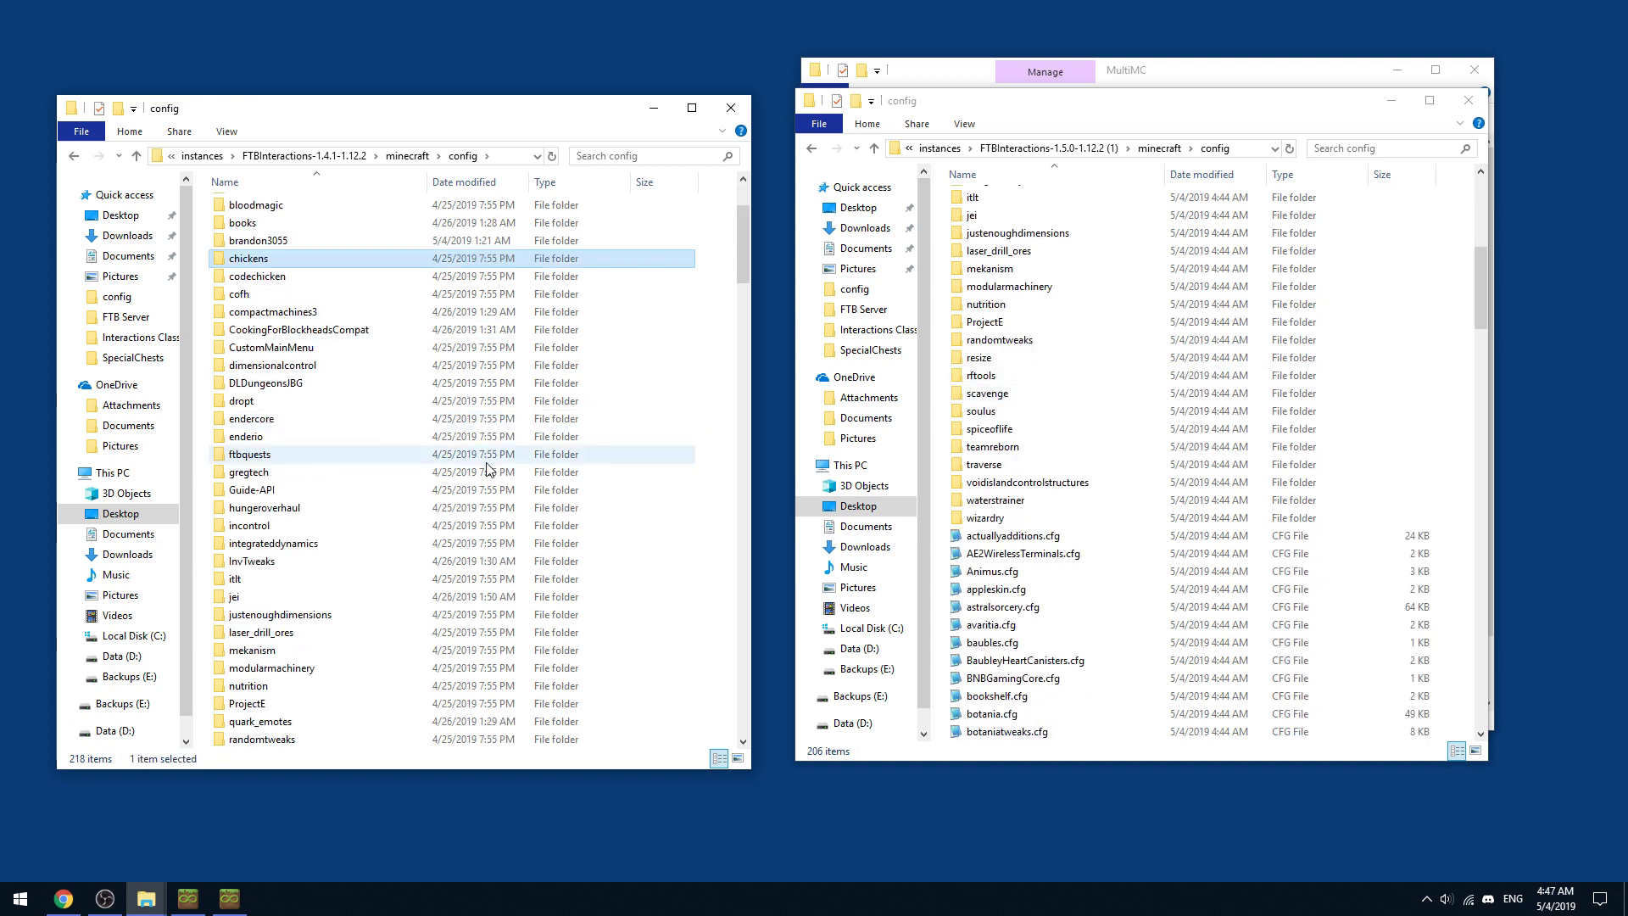
click(303, 354)
key(o)
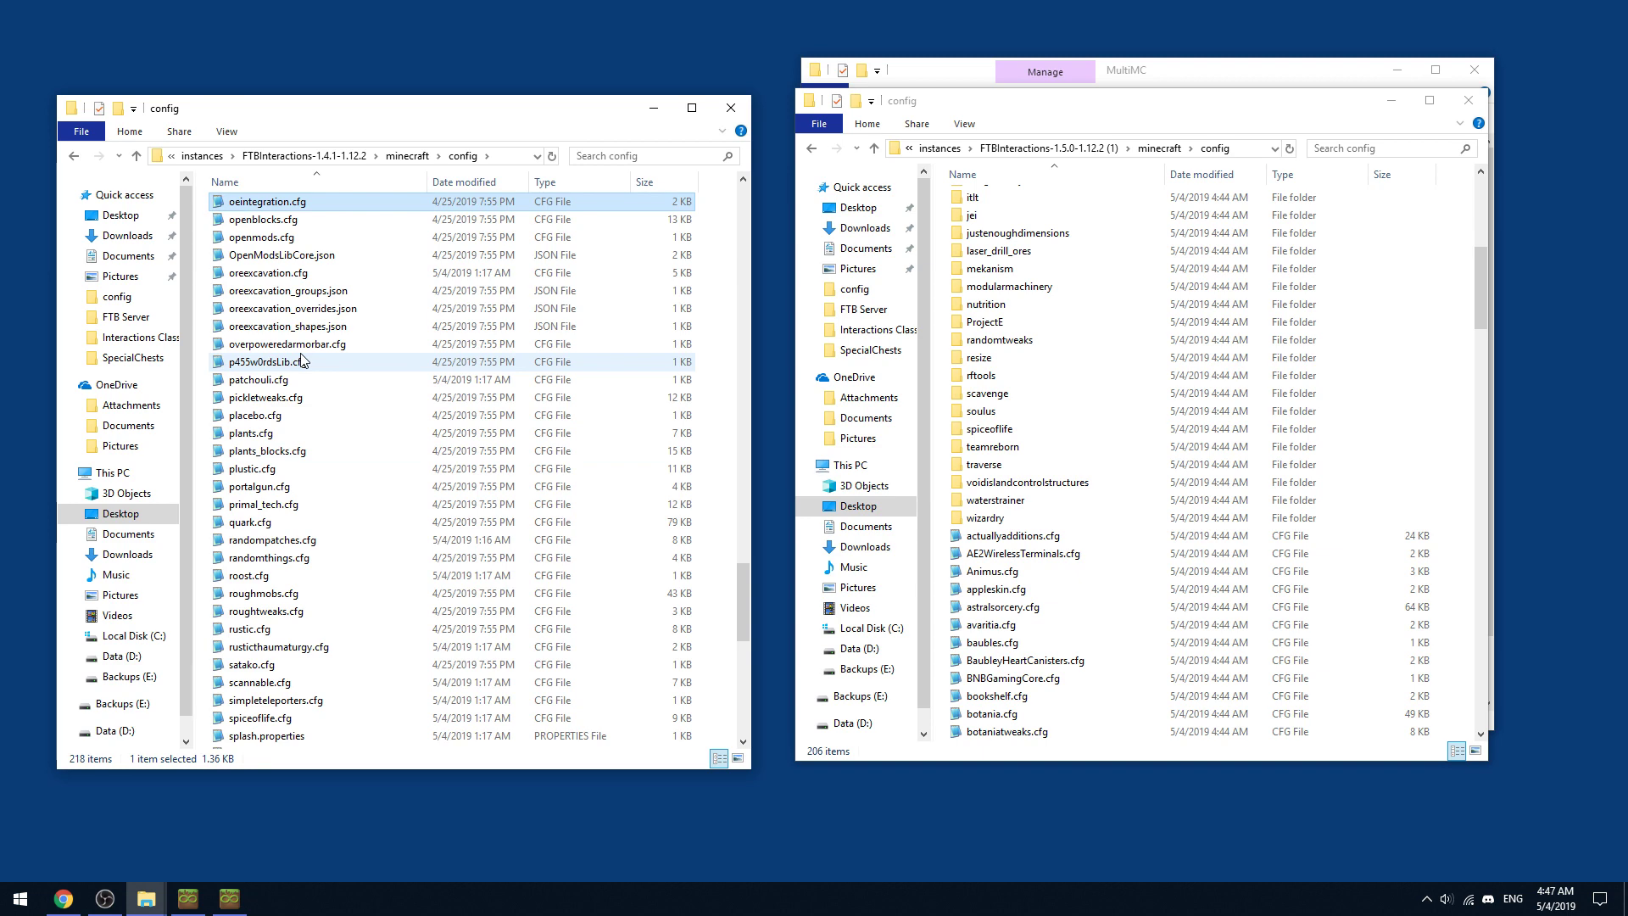
click(326, 314)
text(the)
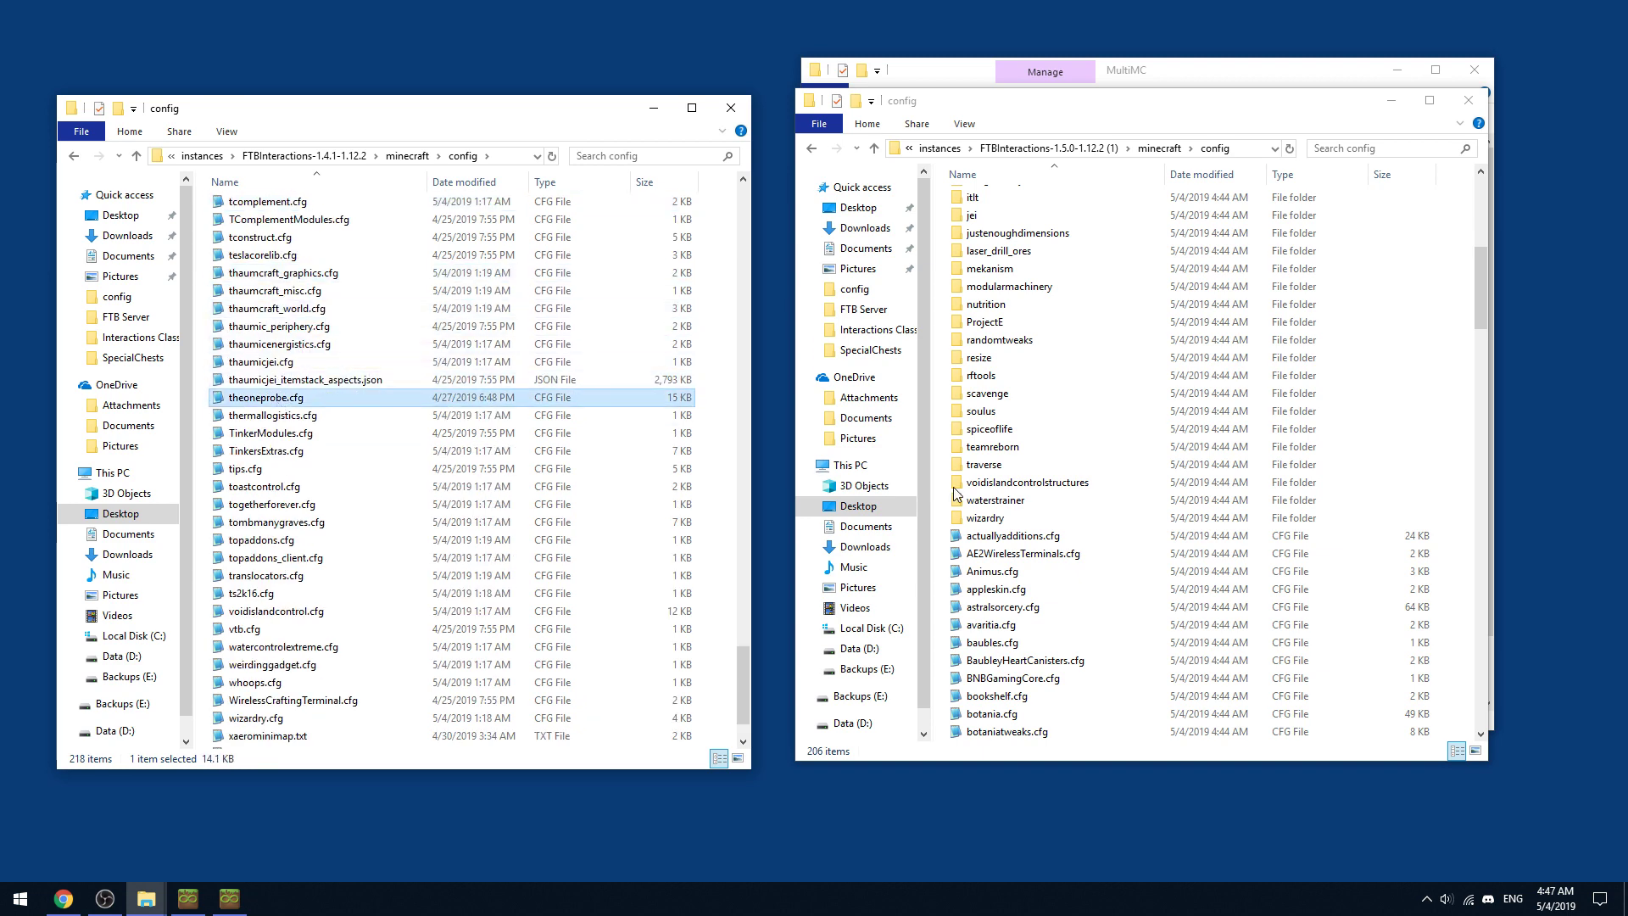
click(1058, 572)
key(ctrl+v)
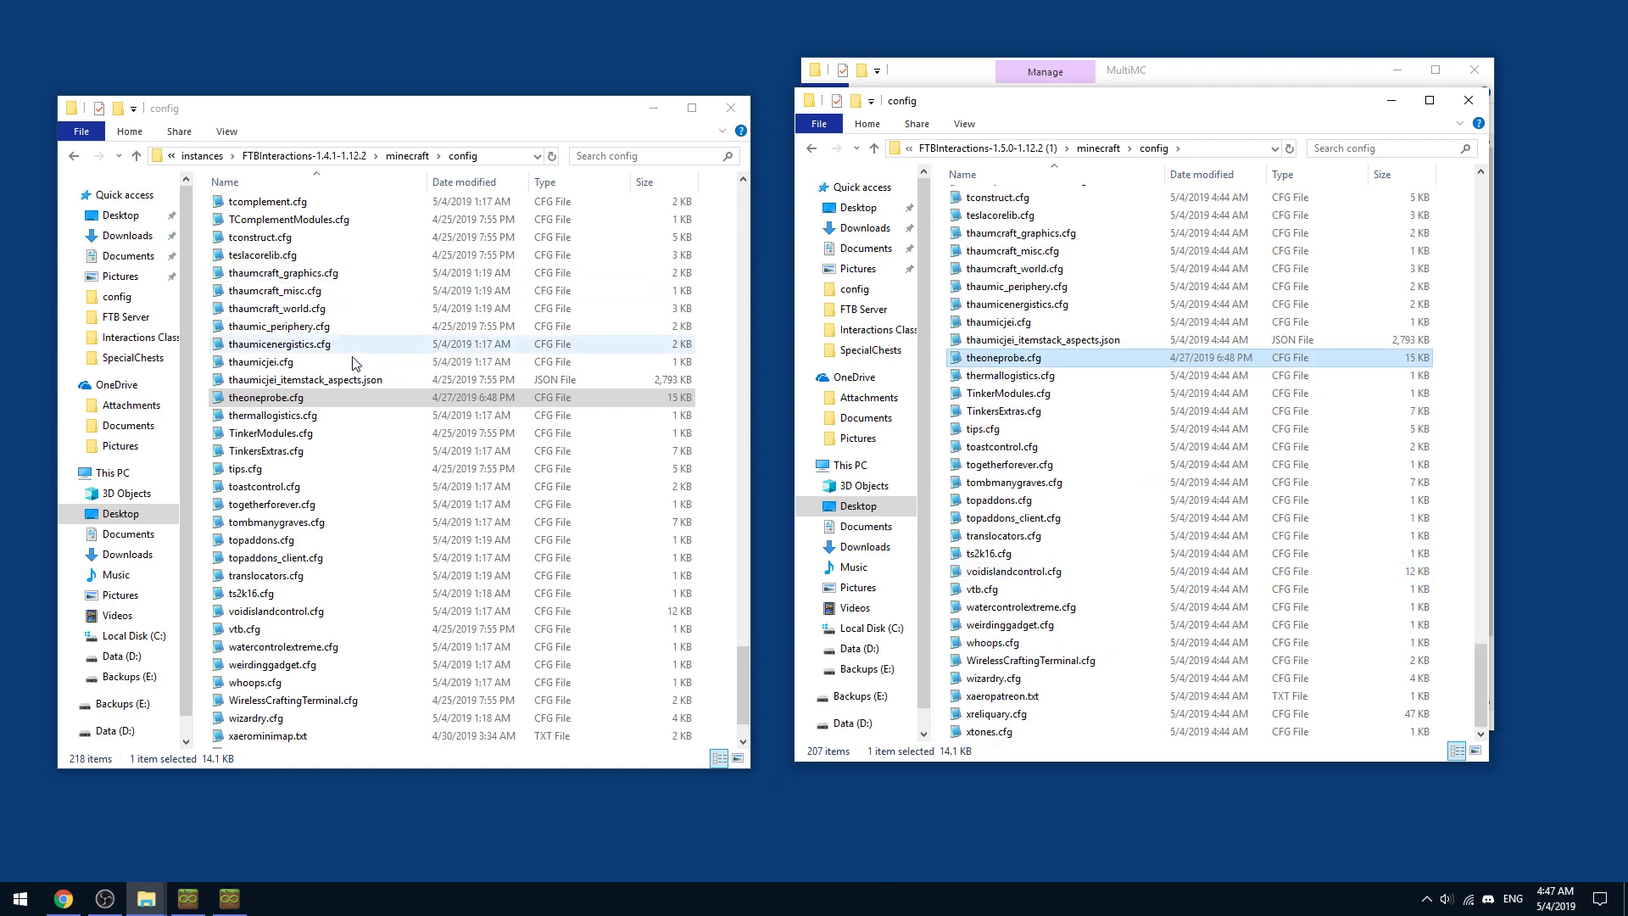
Copy the XaeroWaypoints and XaeroWorldMap folders from the 1.4.1 config folder into the 1.5.0 config folder
scroll(400, 476, up, 10)
scroll(400, 475, up, 5)
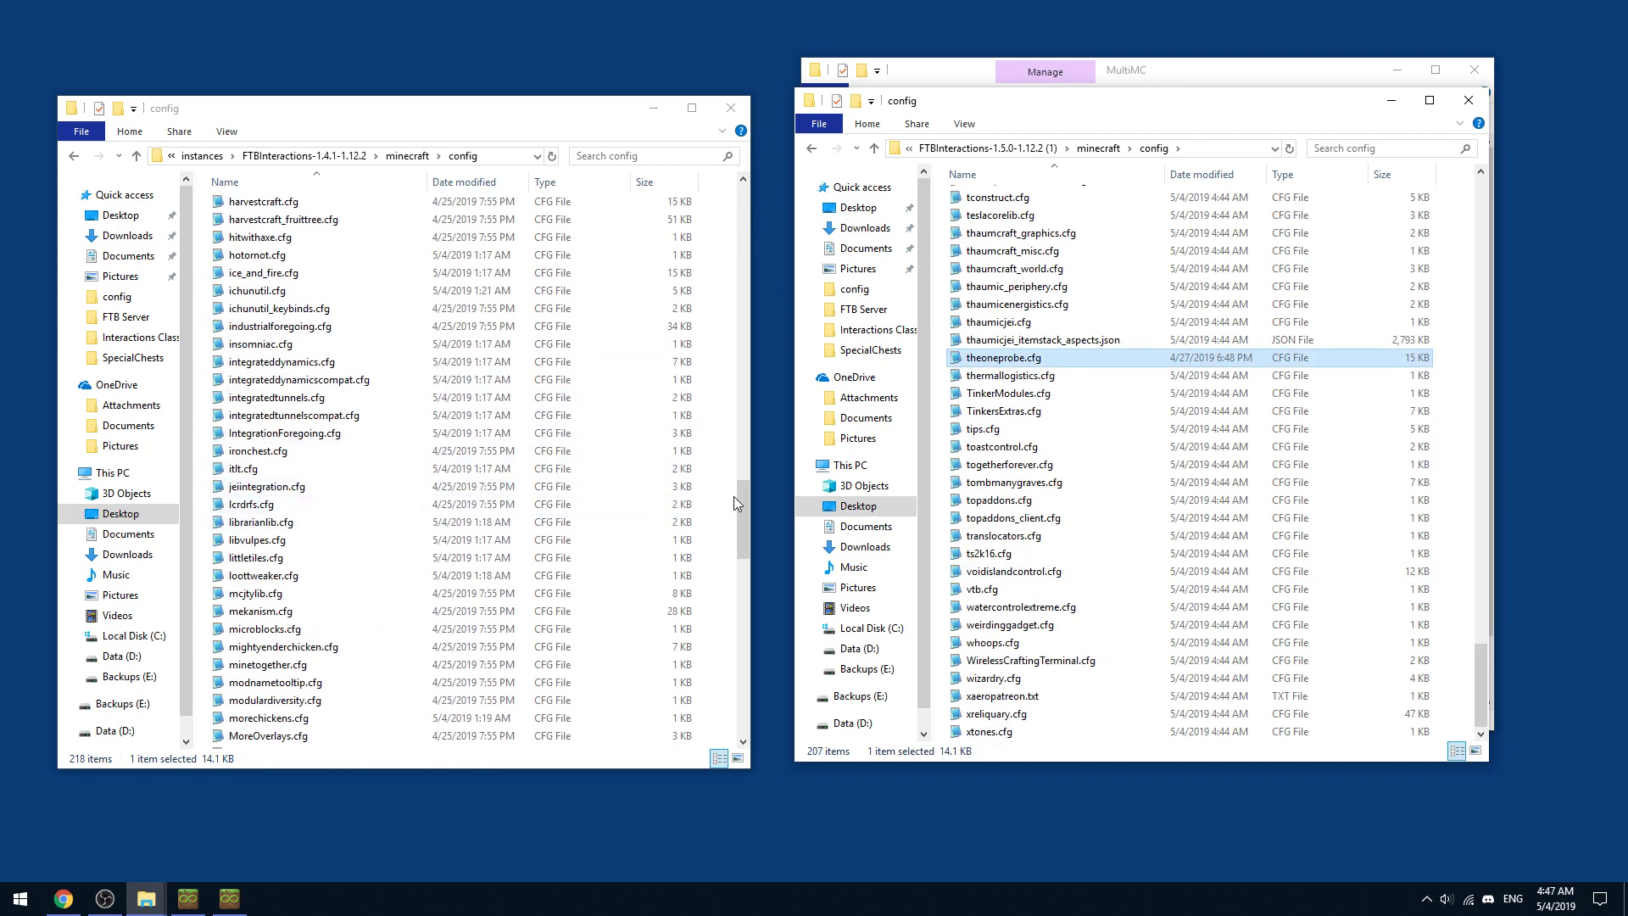
drag(734, 495, 746, 198)
click(280, 245)
key(x)
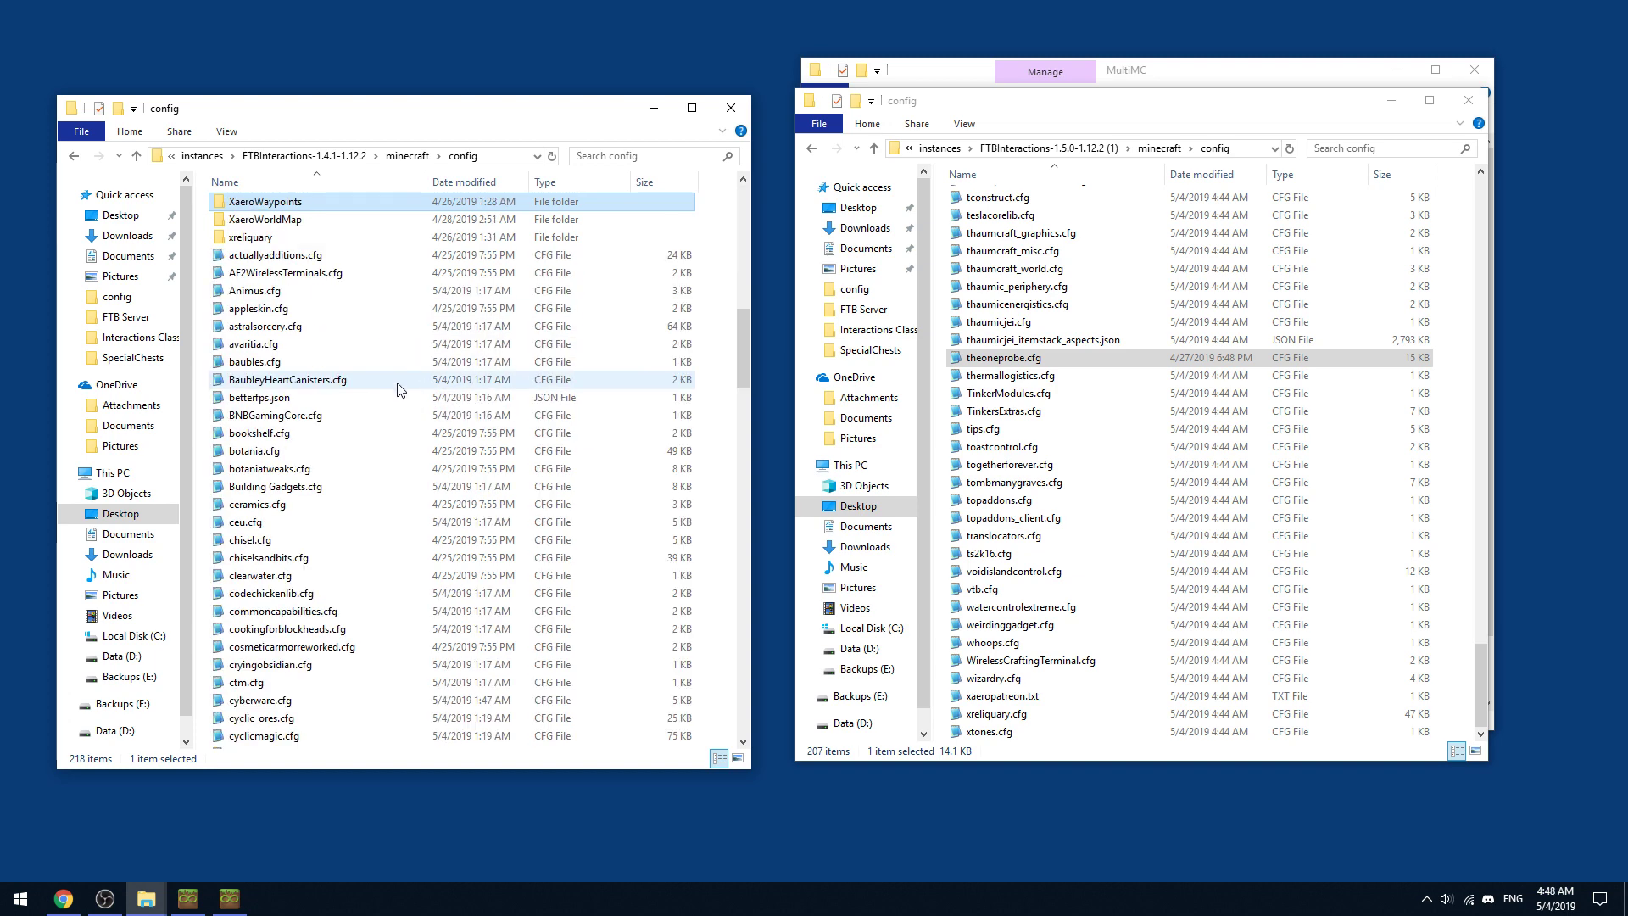
shift+click(272, 220)
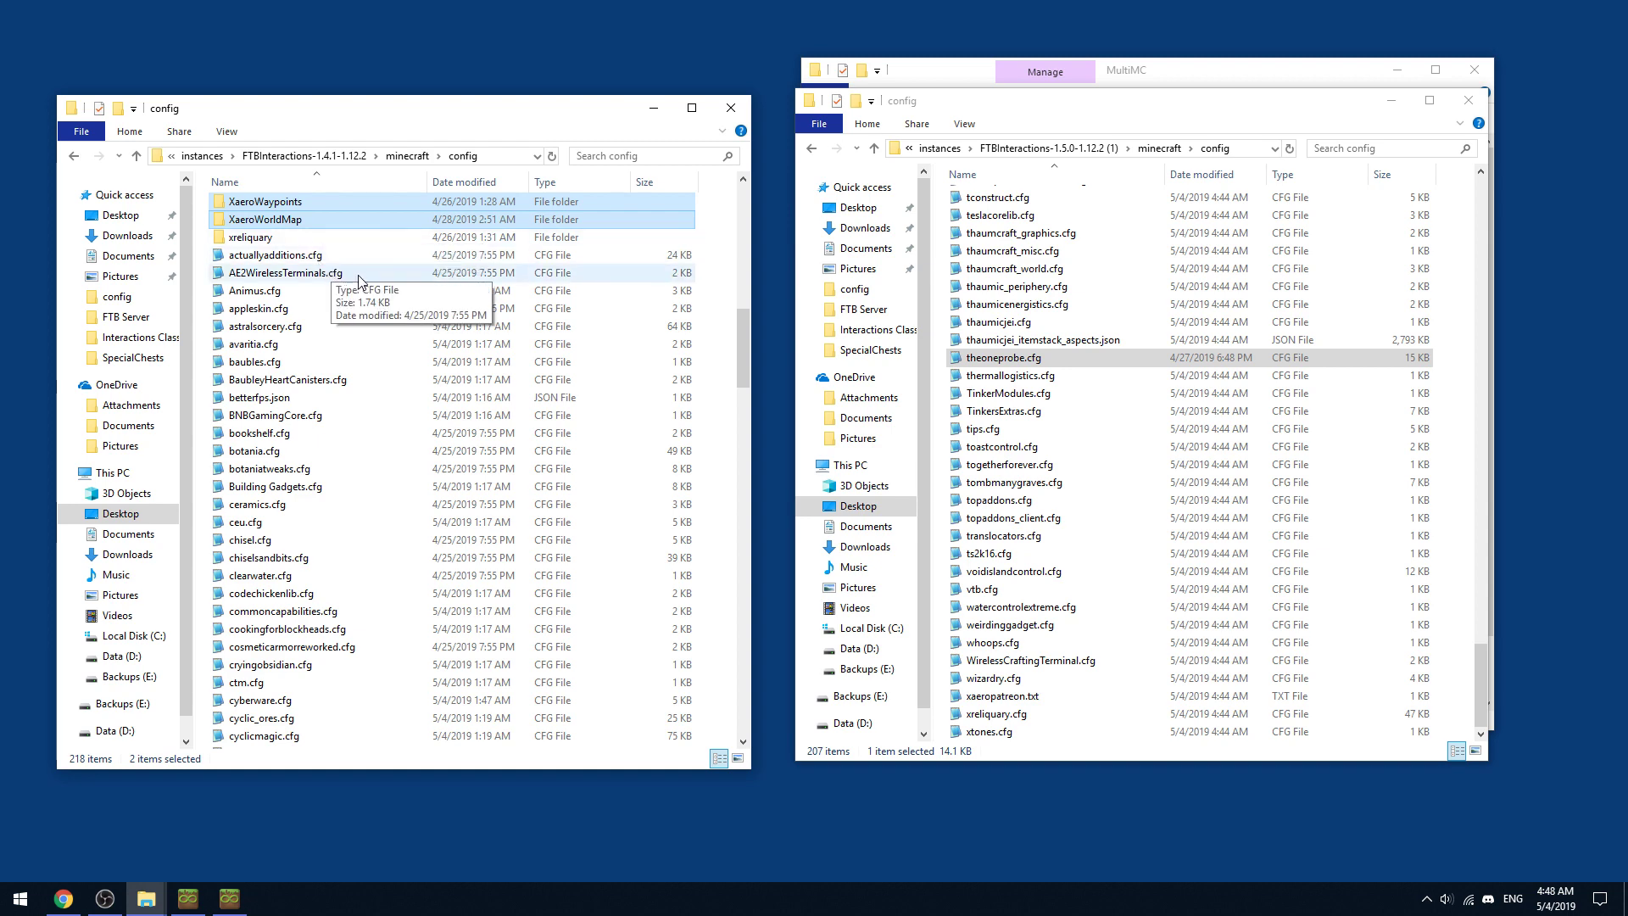
click(1129, 472)
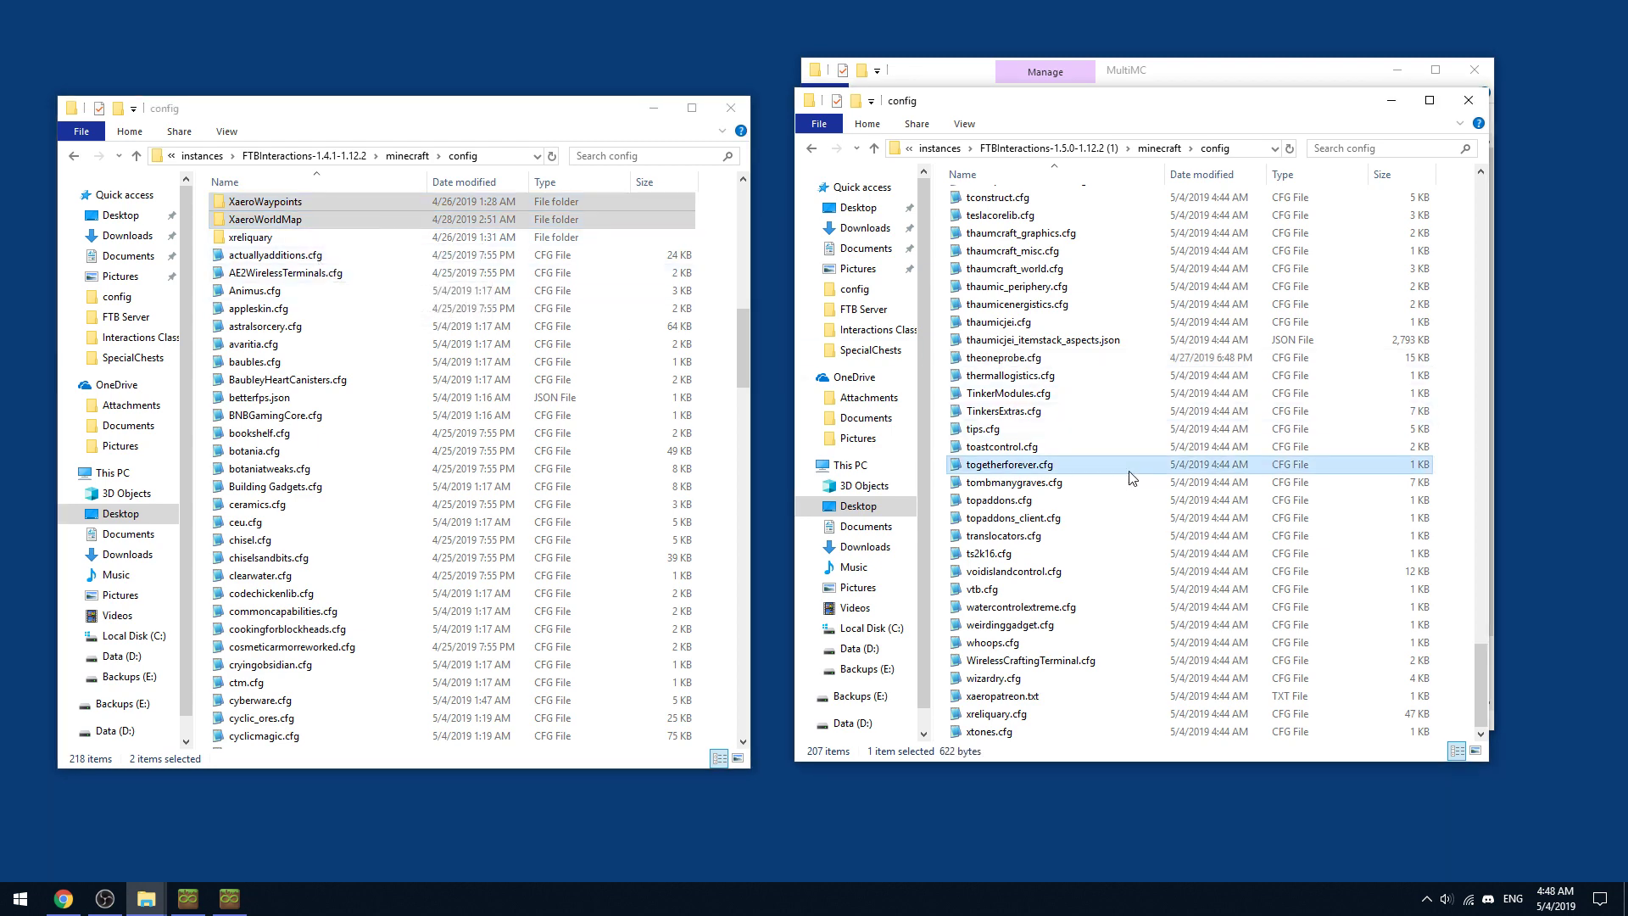
key(ctrl+v)
Check inside the old XaeroWorldMap folder and copy xaerominimap.txt and xaeroworldmap.txt from the 1.4.1 config folder into the 1.5.0 one
click(258, 221)
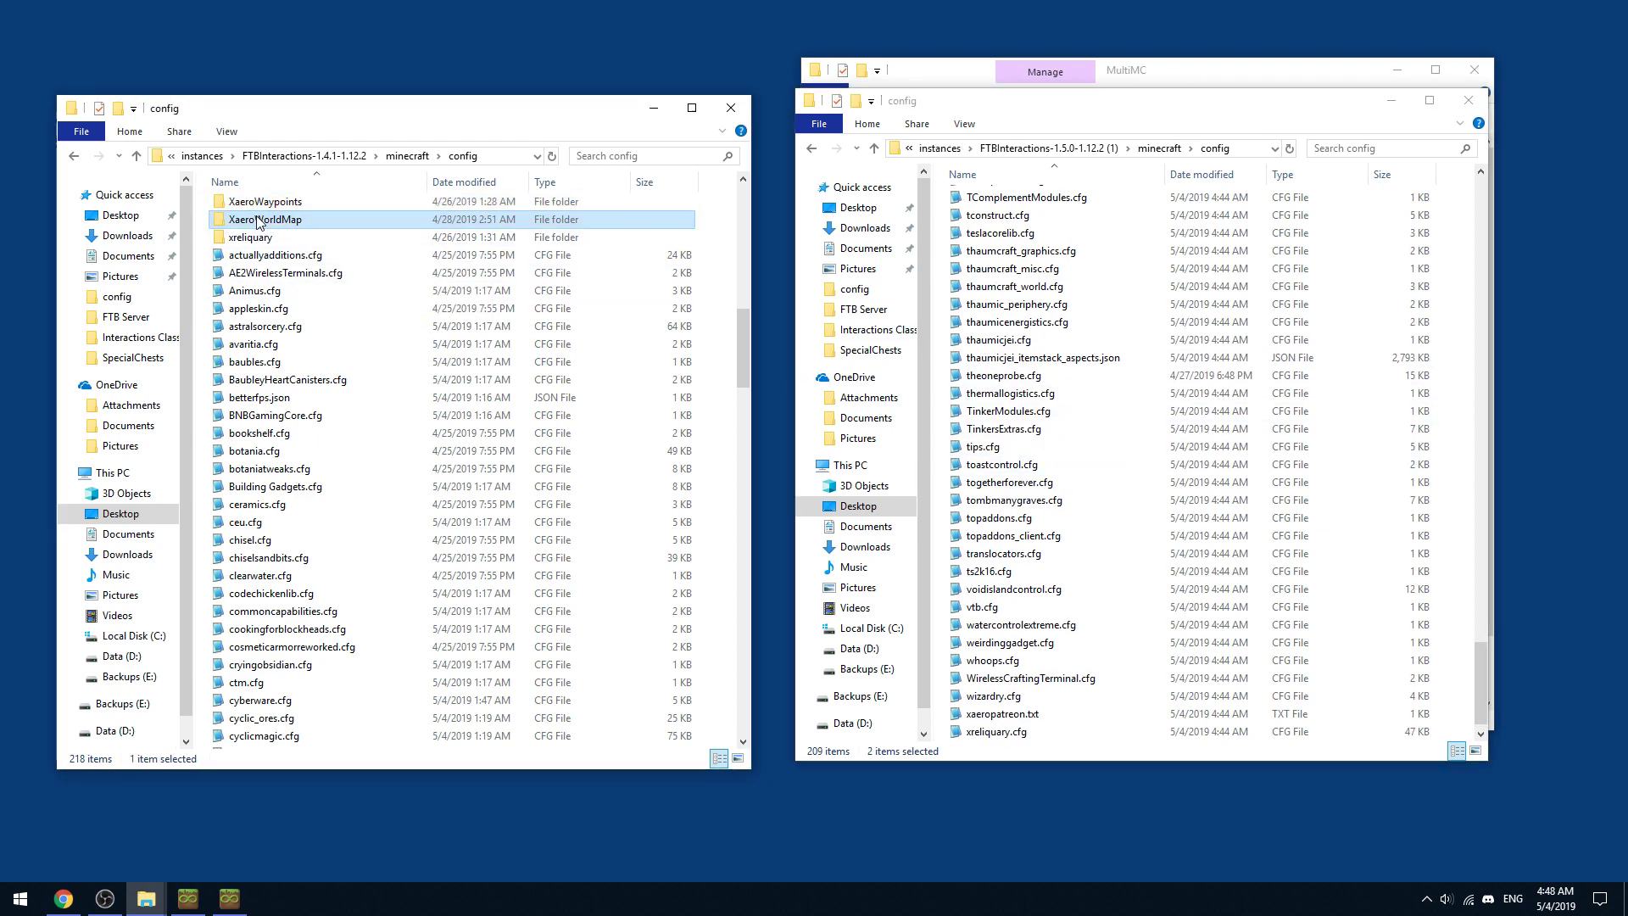
double_click(258, 221)
key(alt+Left)
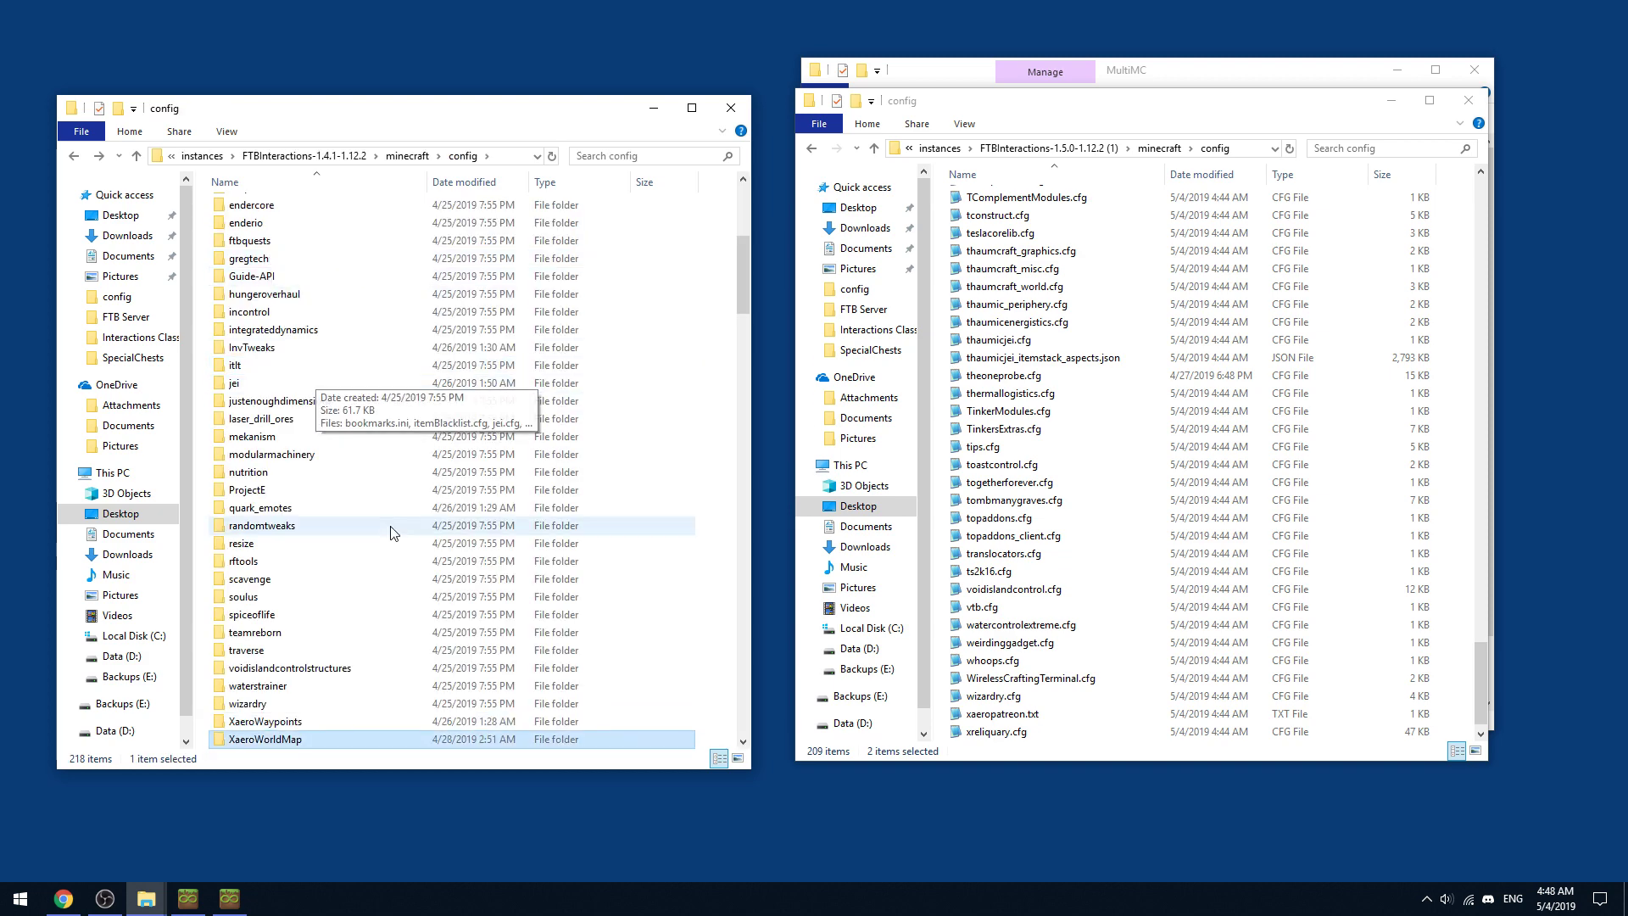
scroll(393, 534, down, 15)
key(x)
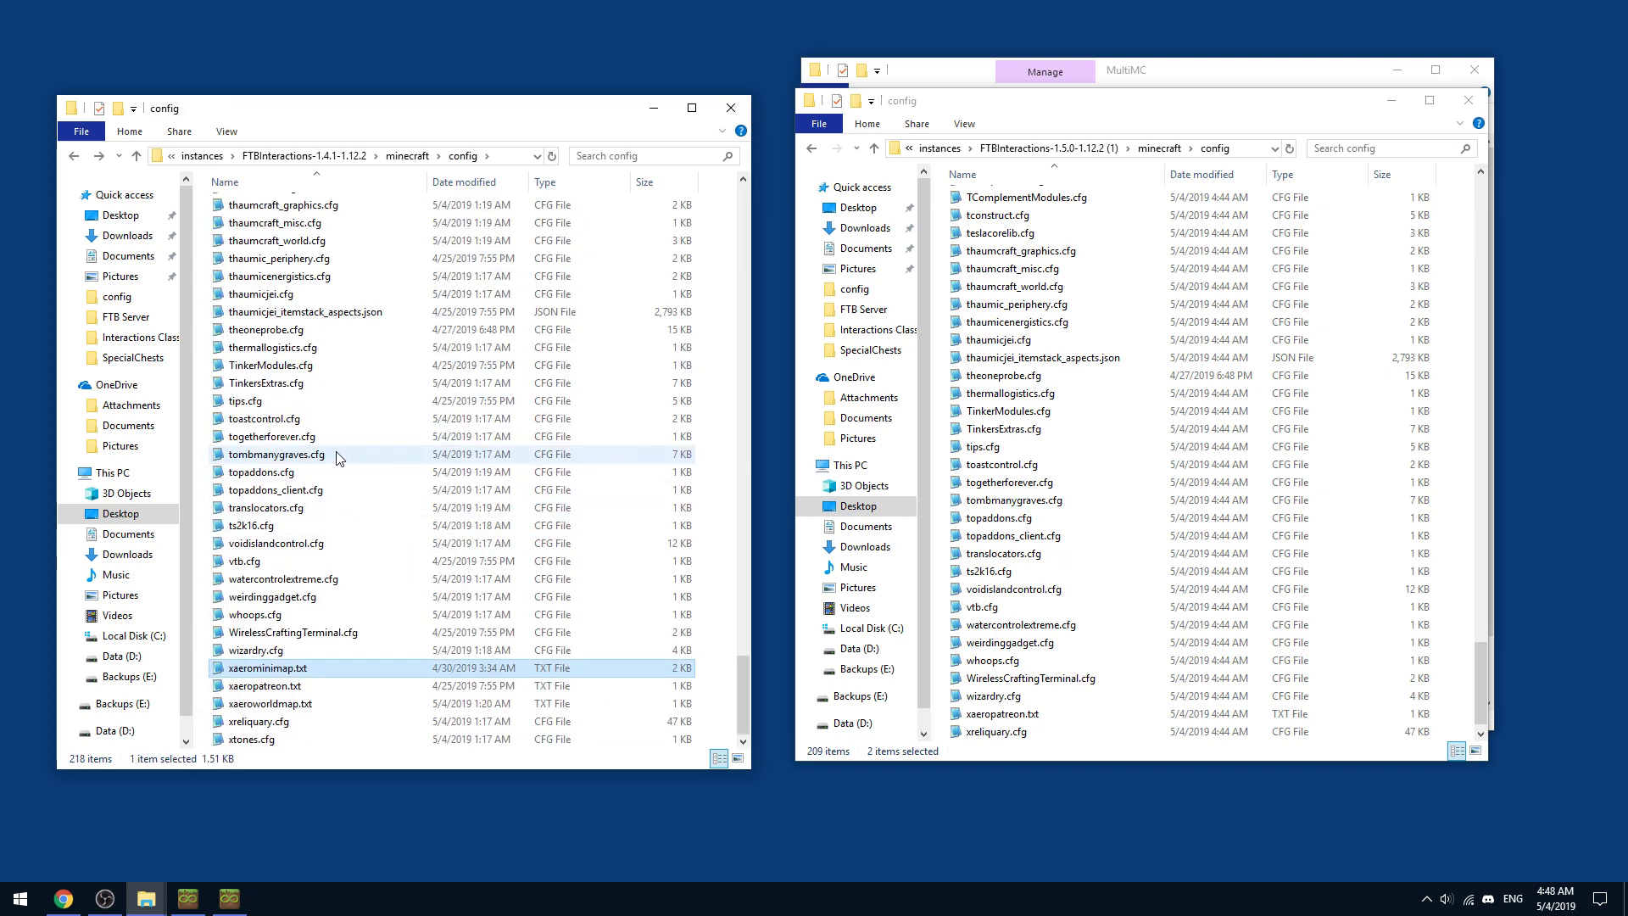
ctrl+click(276, 708)
drag(285, 708, 984, 411)
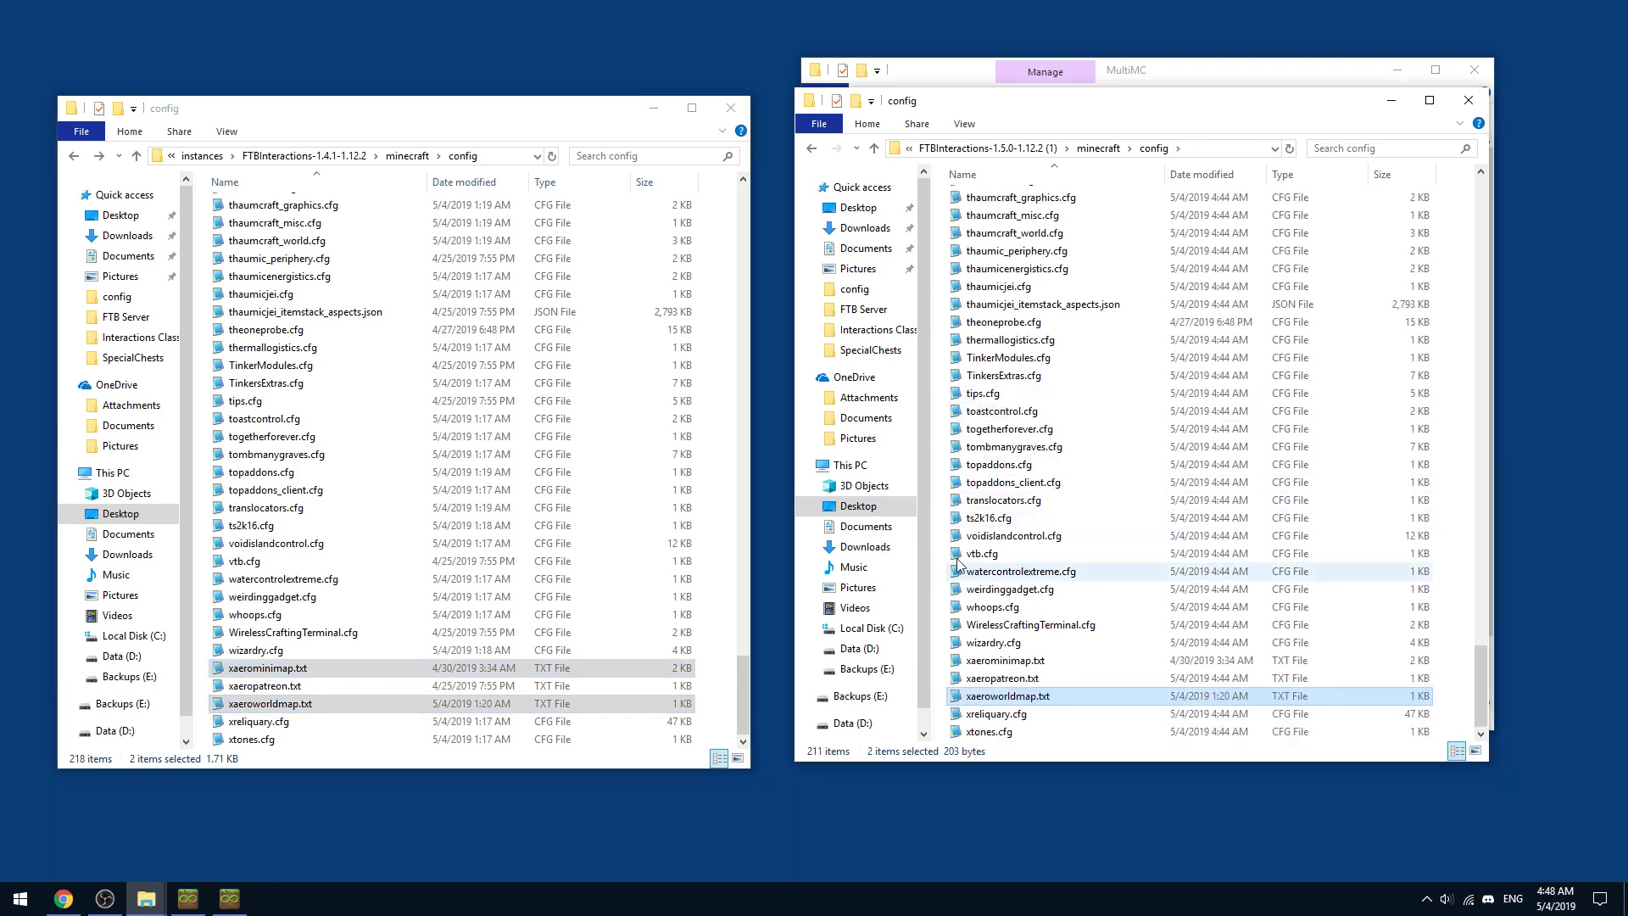
Return both windows to their minecraft folders and copy servers.dat from the 1.4.1 instance into the 1.5.0 instance
key(BackSpace)
click(1131, 371)
key(BackSpace)
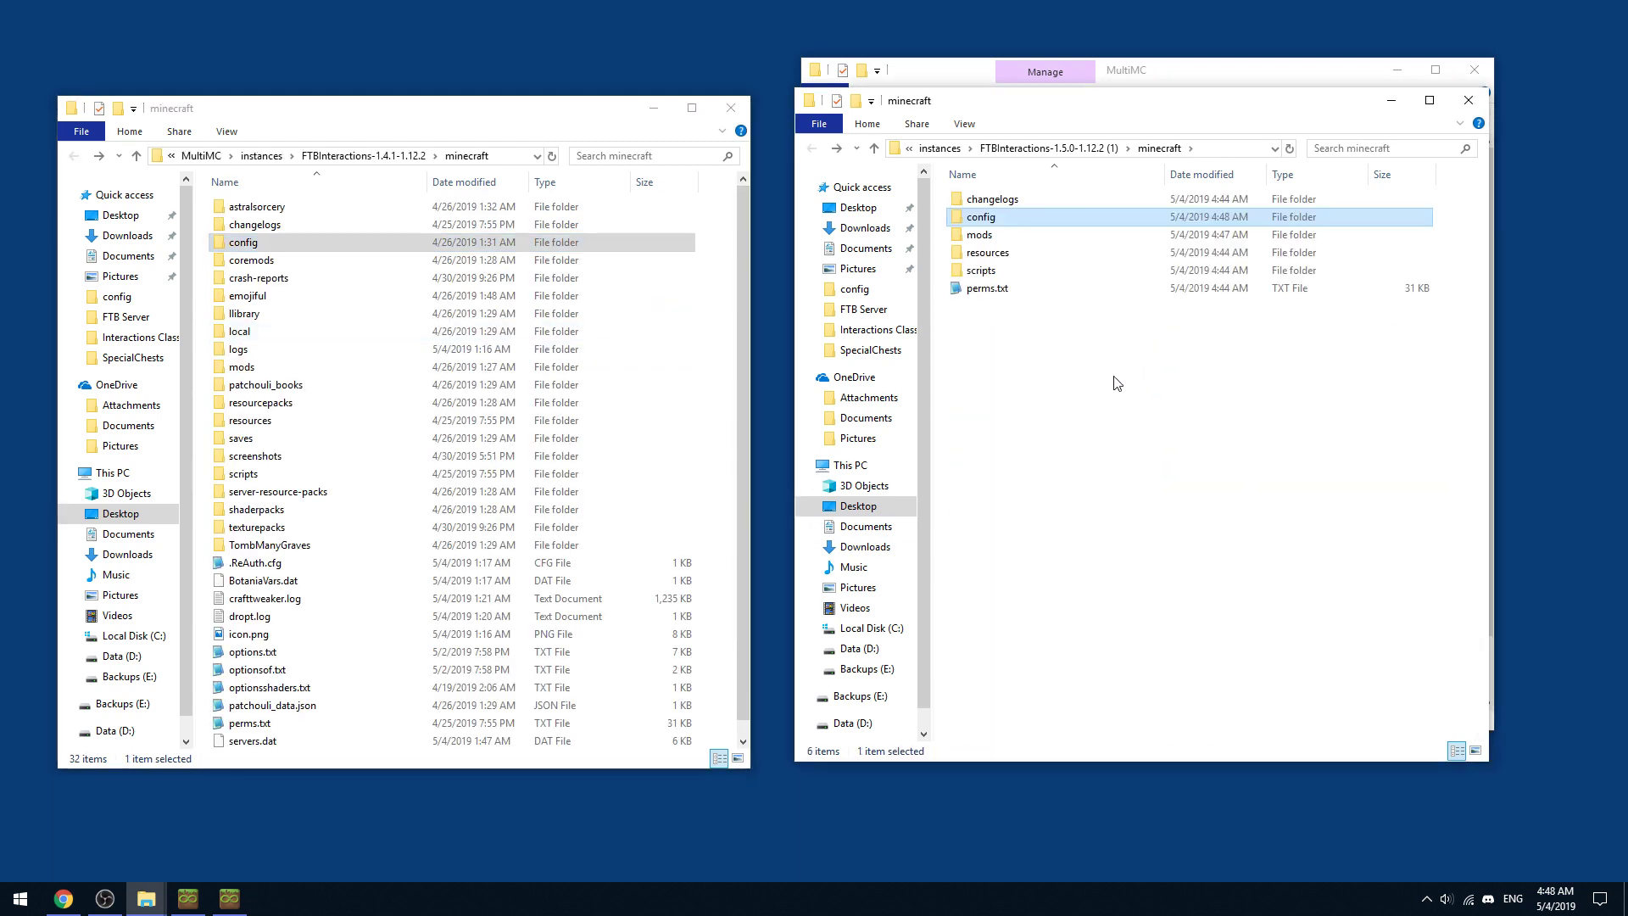
scroll(441, 479, down, 1)
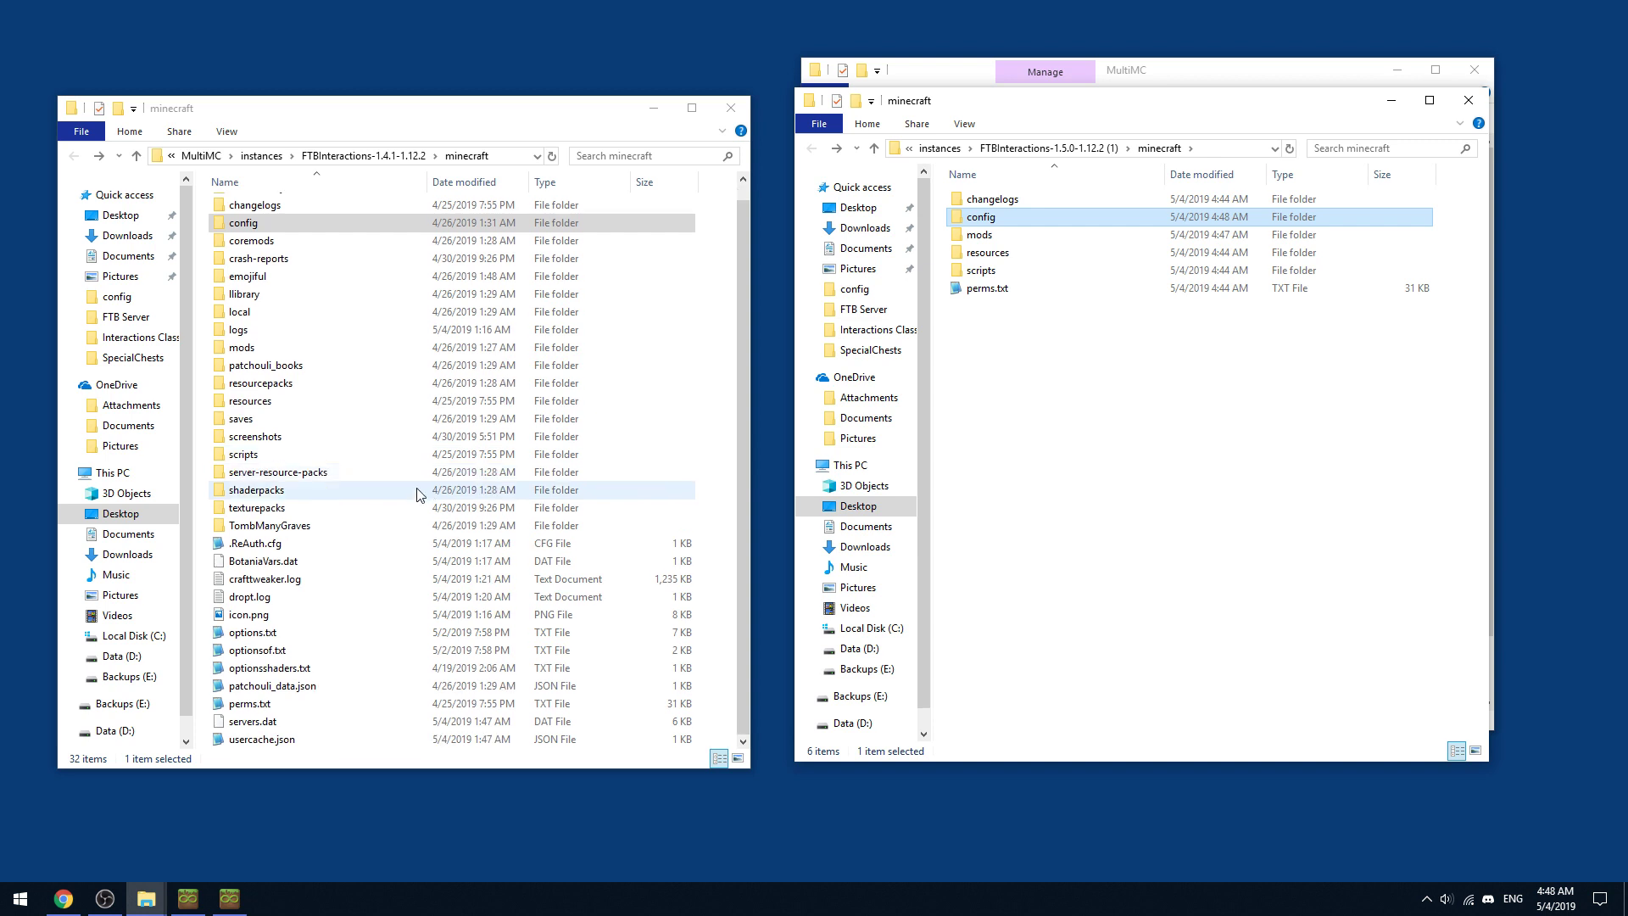
click(254, 722)
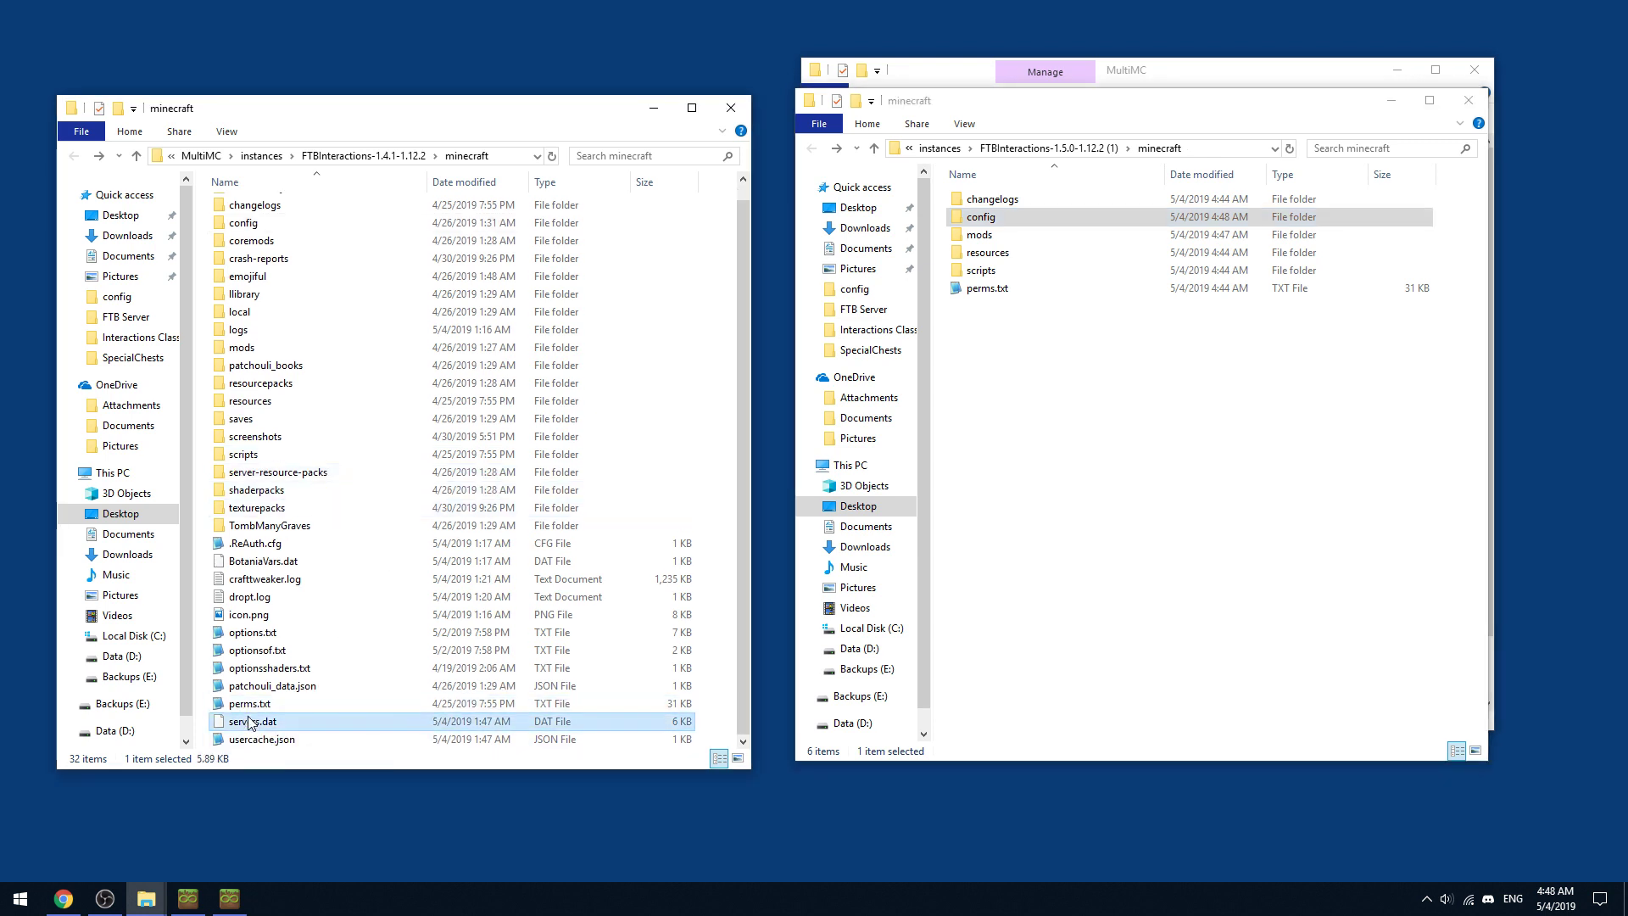
click(999, 382)
key(ctrl+v)
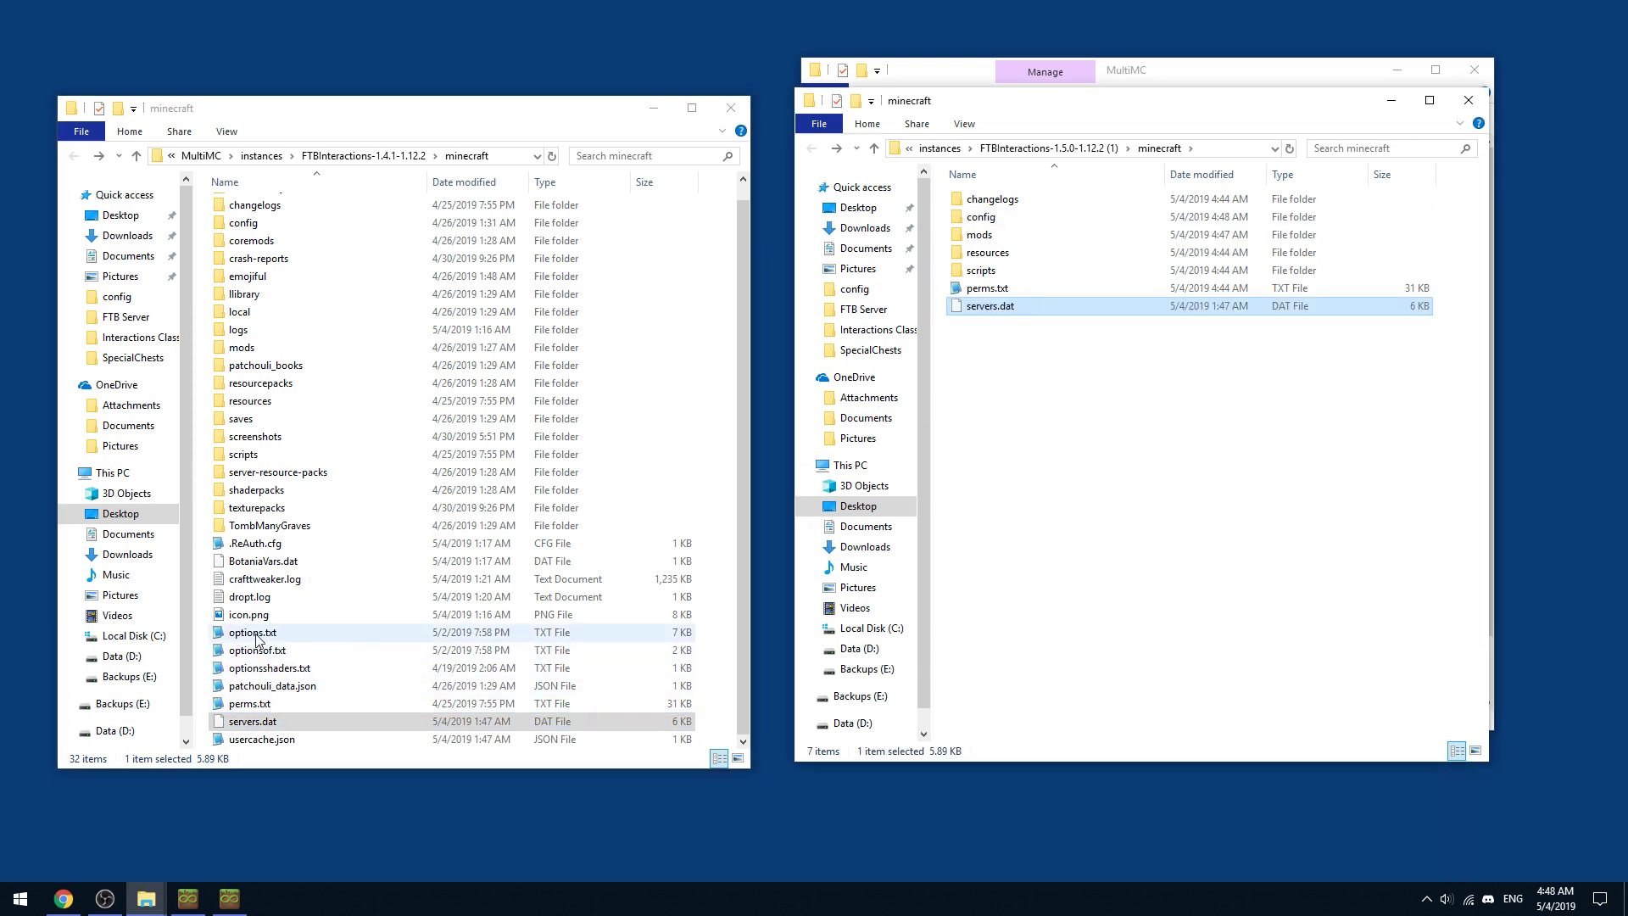
Copy options.txt and optionsof.txt from the 1.4.1 minecraft folder into the 1.5.0 minecraft folder
click(370, 636)
key(ctrl+c)
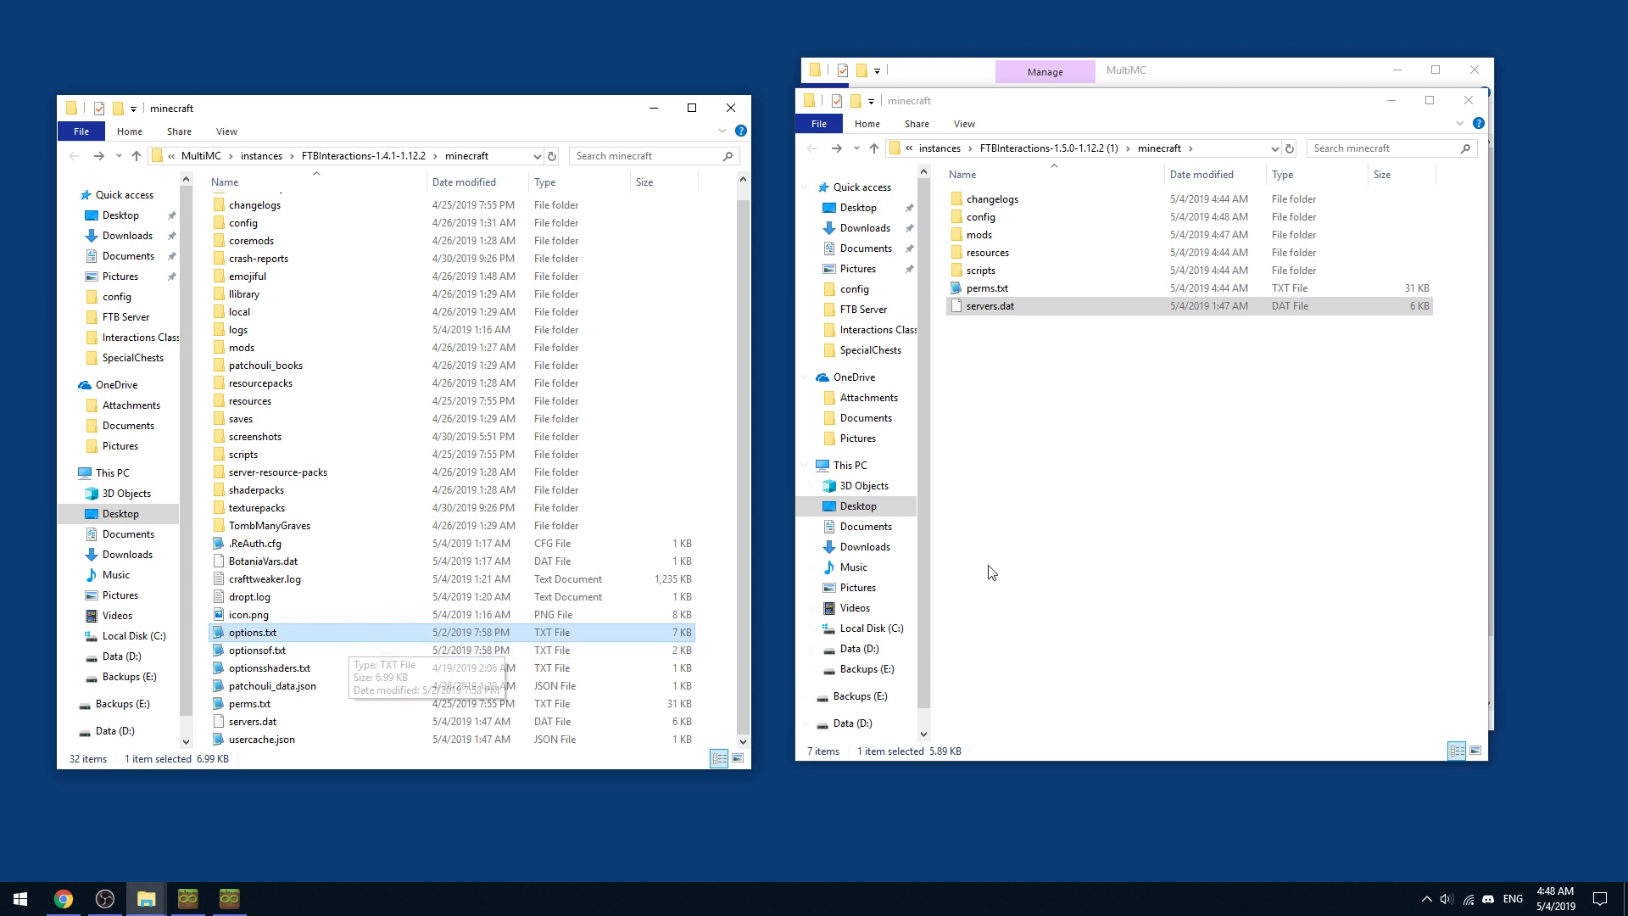
click(1171, 476)
key(ctrl+v)
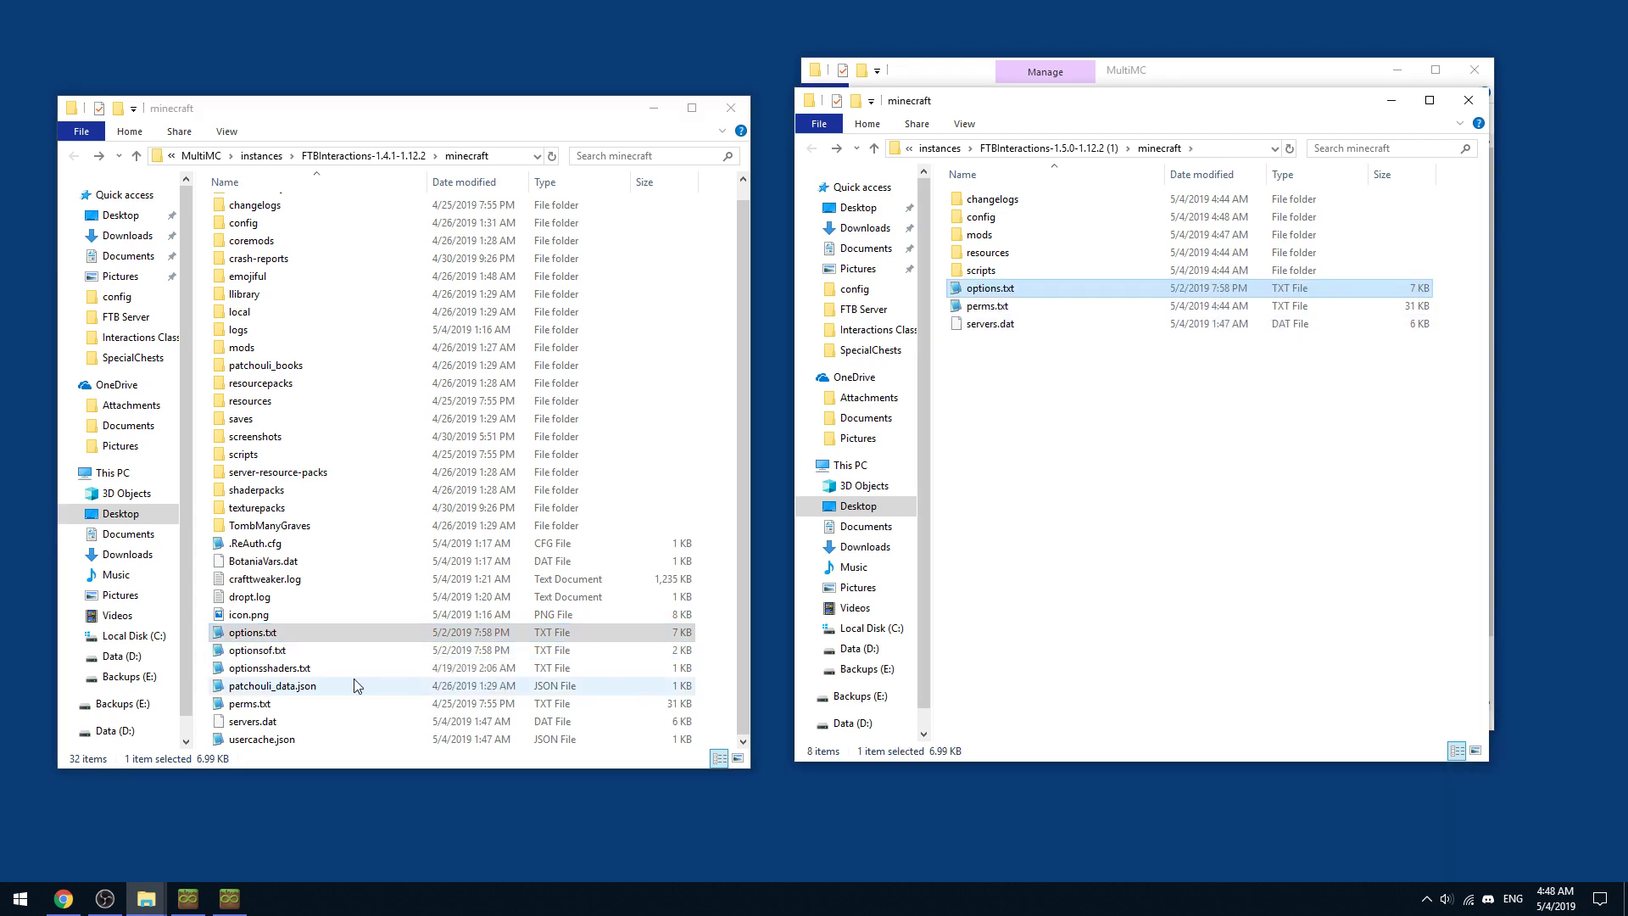
click(266, 652)
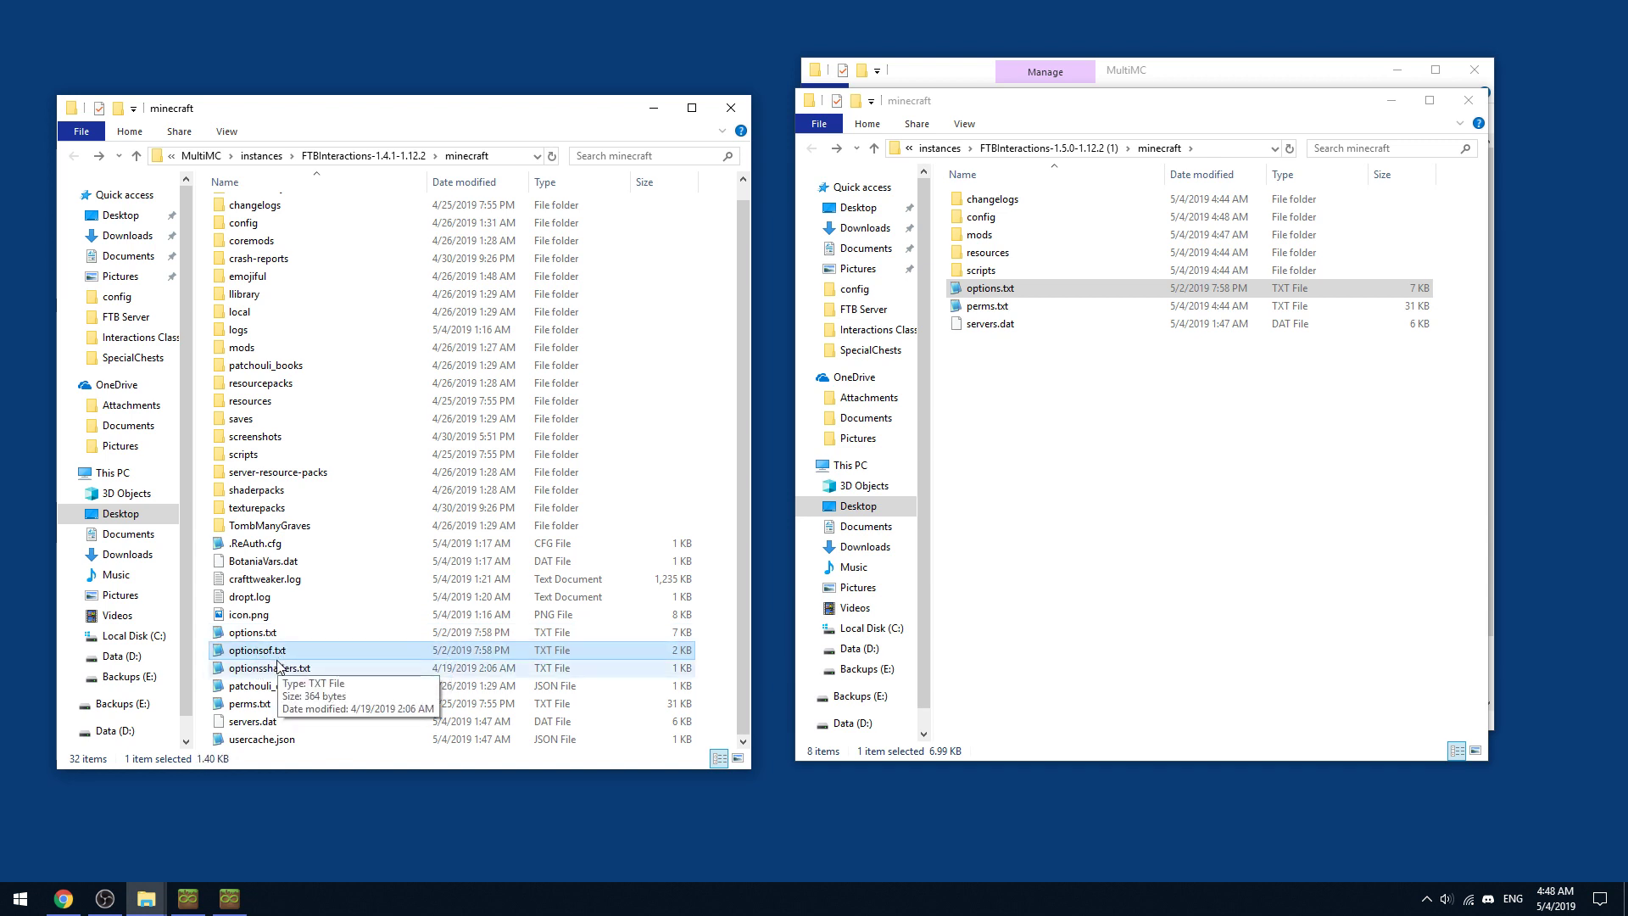
click(1094, 513)
key(ctrl+v)
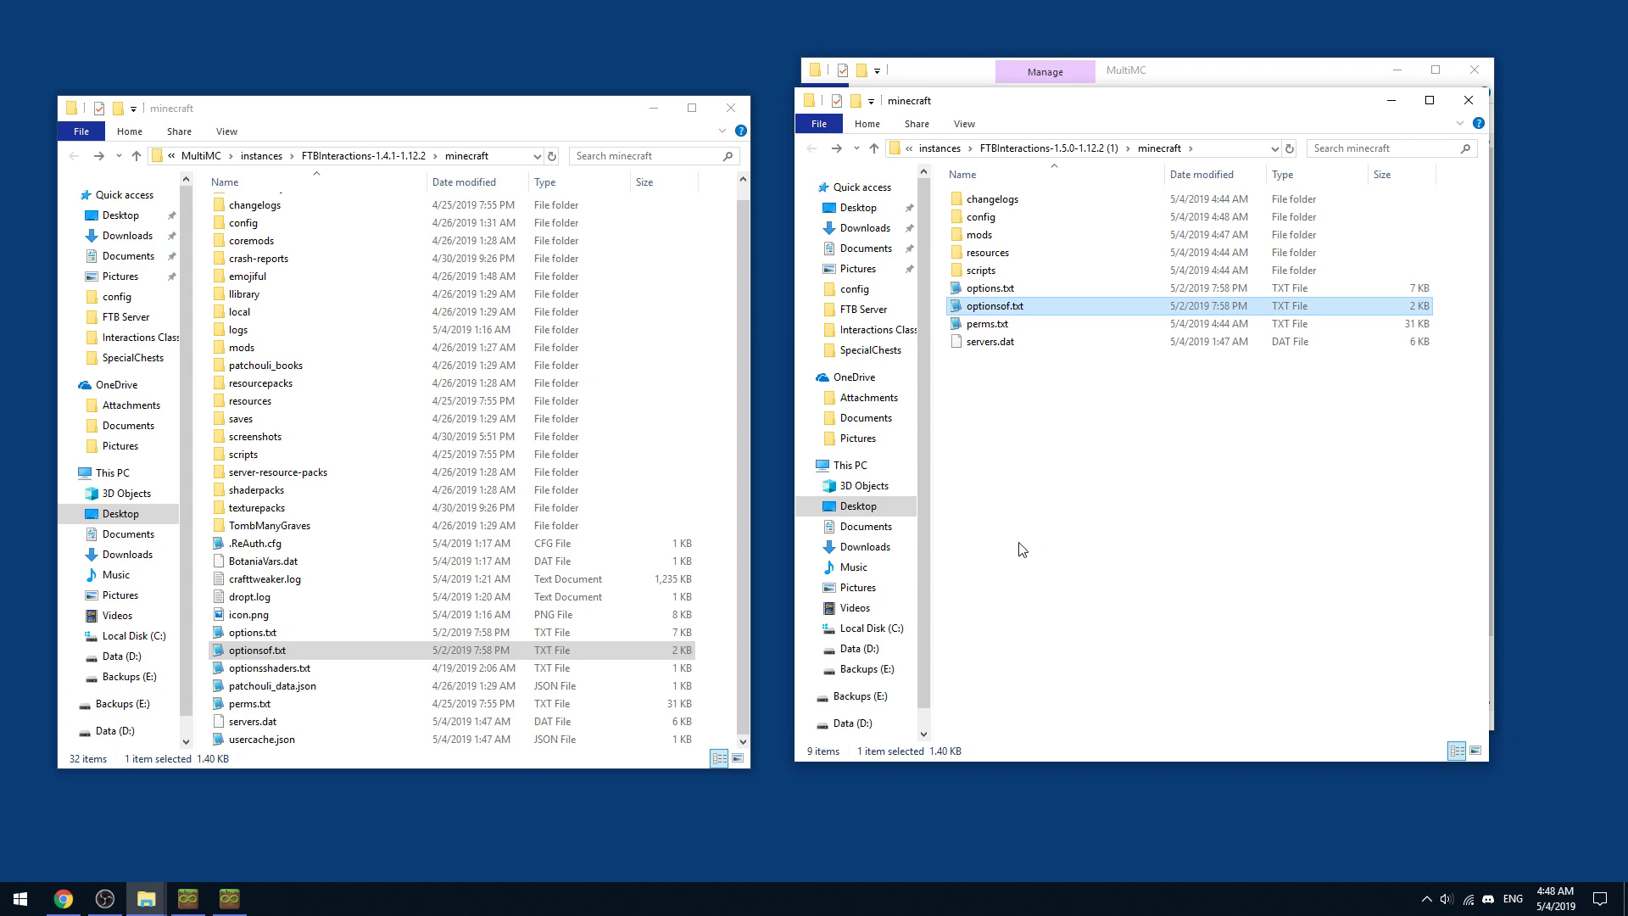
Review the settings in the copied optionsof.txt and options.txt files, closing each one without edits
double_click(1001, 307)
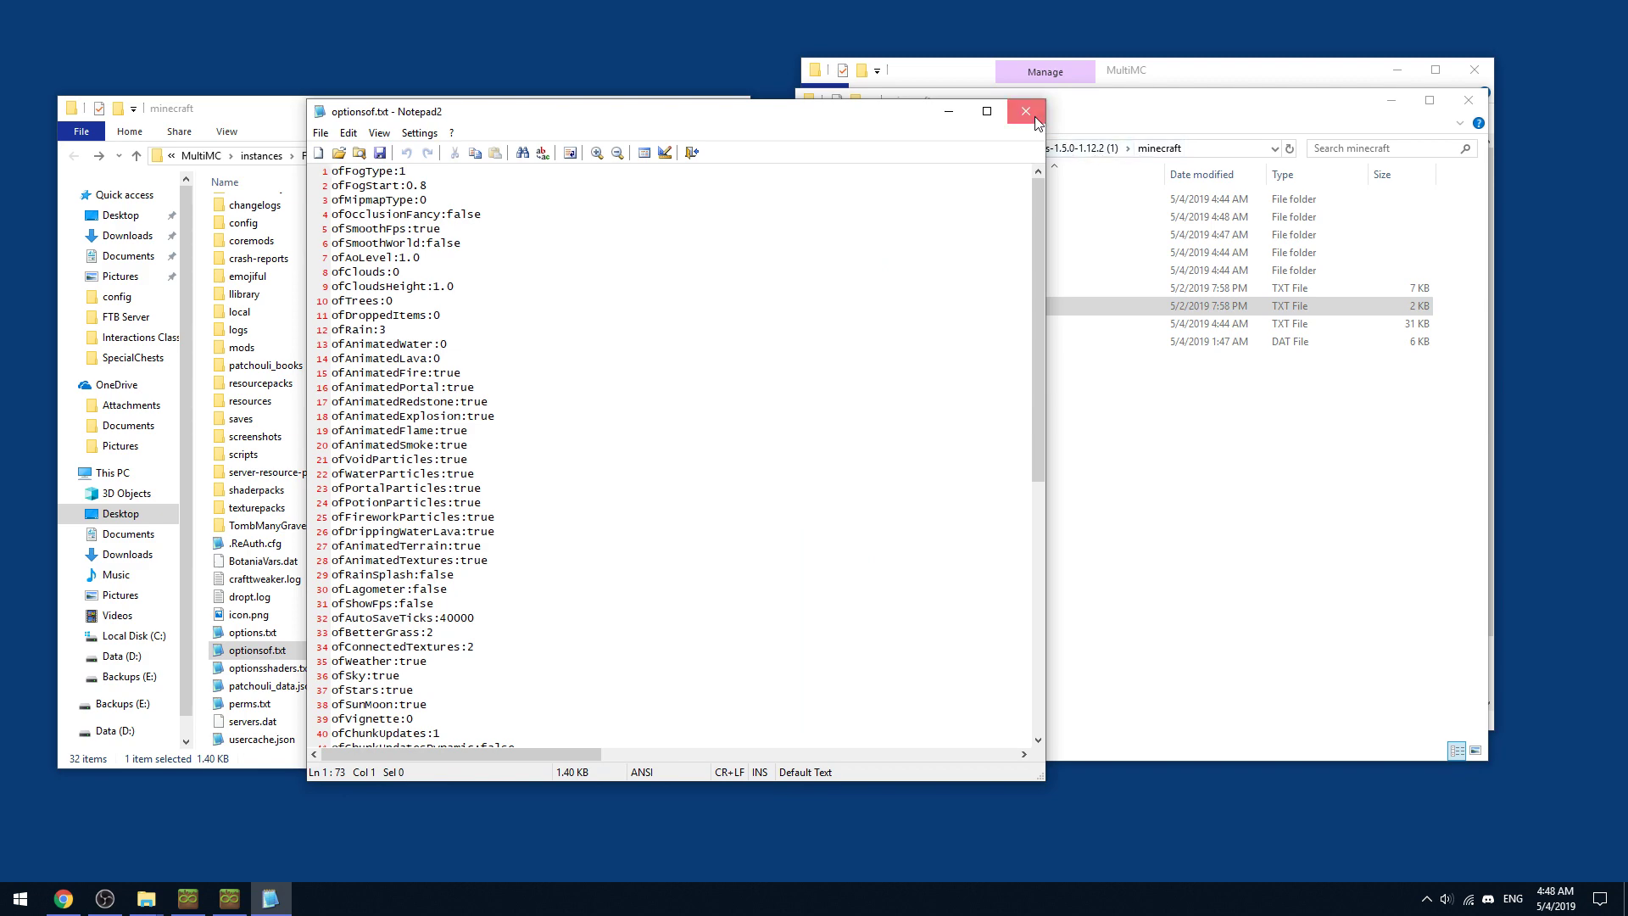
click(1027, 112)
double_click(997, 289)
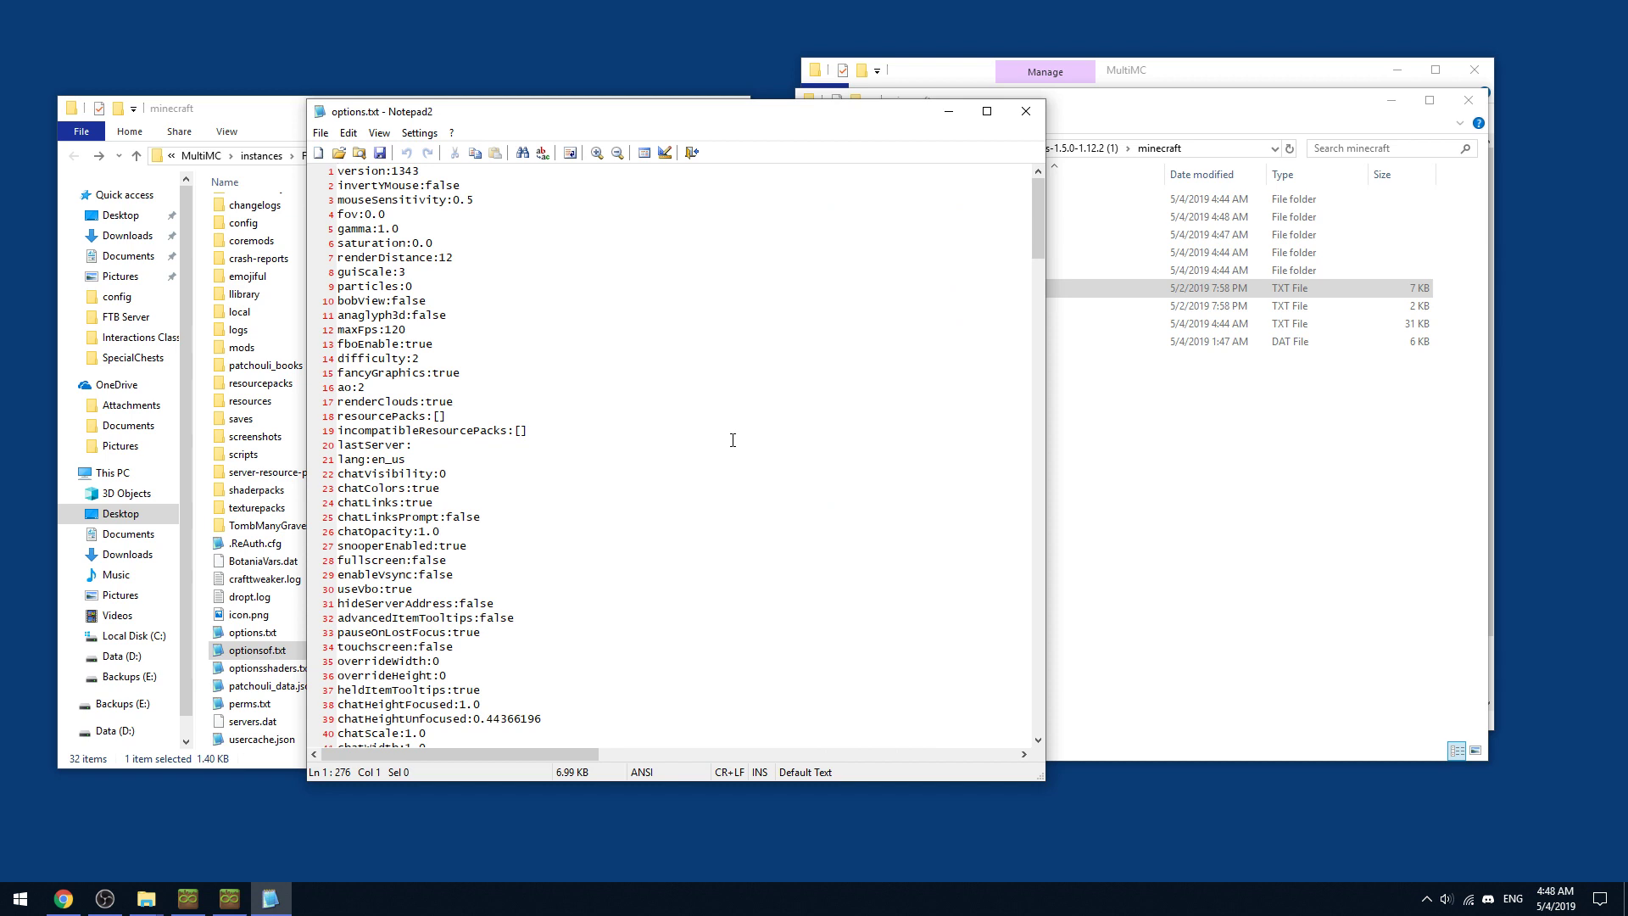
click(1028, 113)
click(1077, 593)
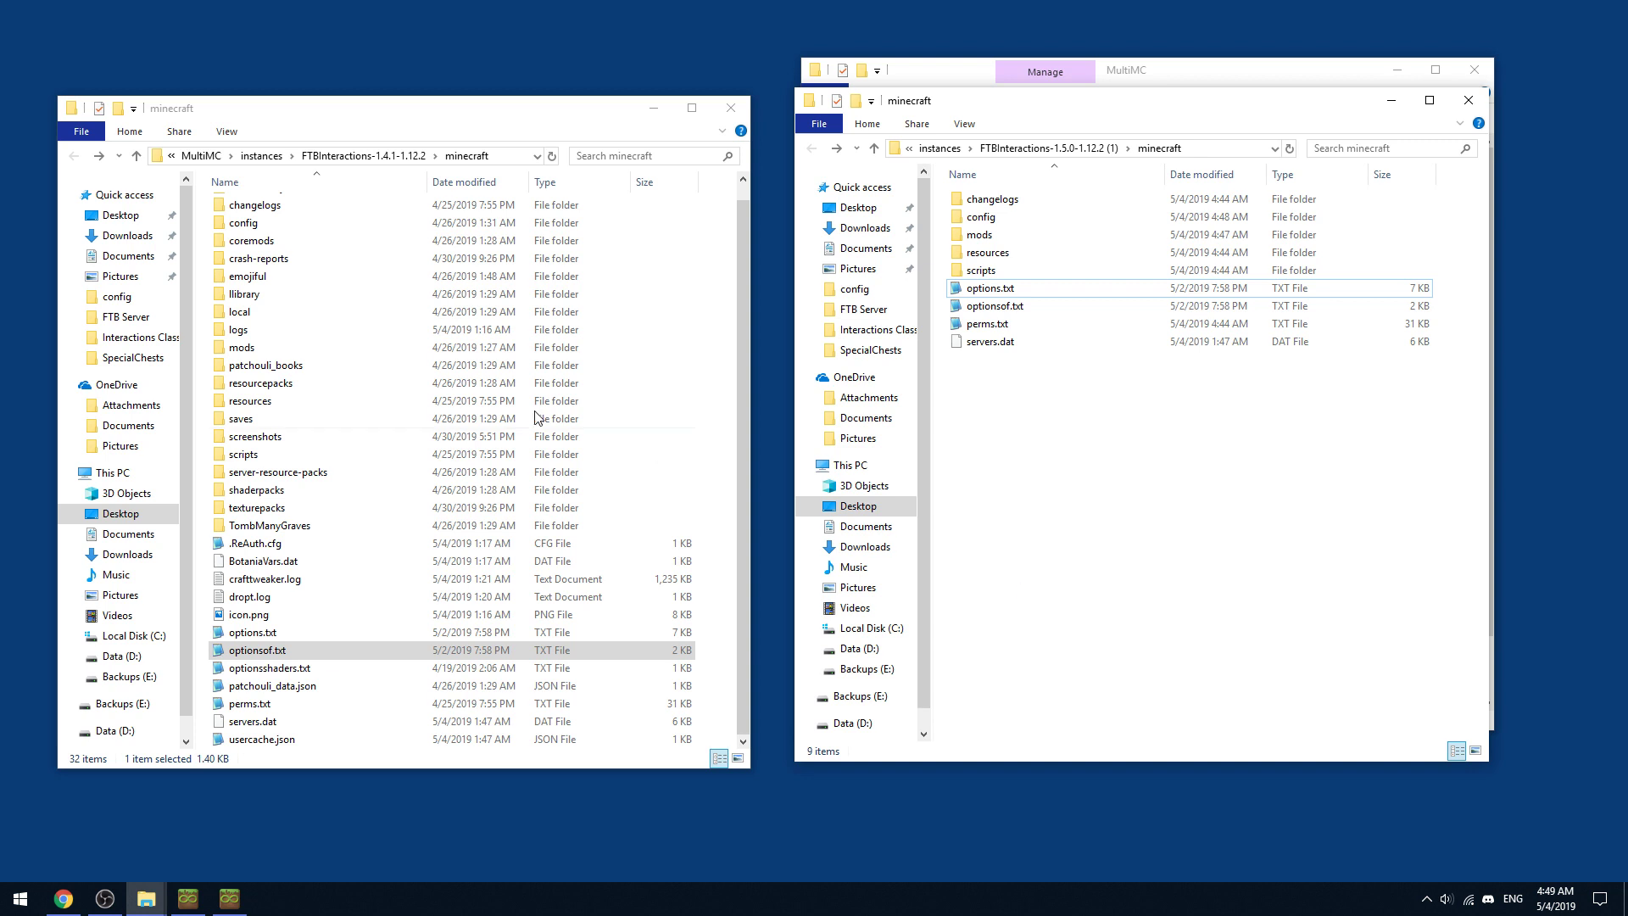
Copy the saves folder from the 1.4.1 instance's minecraft folder into the 1.5.0 instance's minecraft folder
click(404, 158)
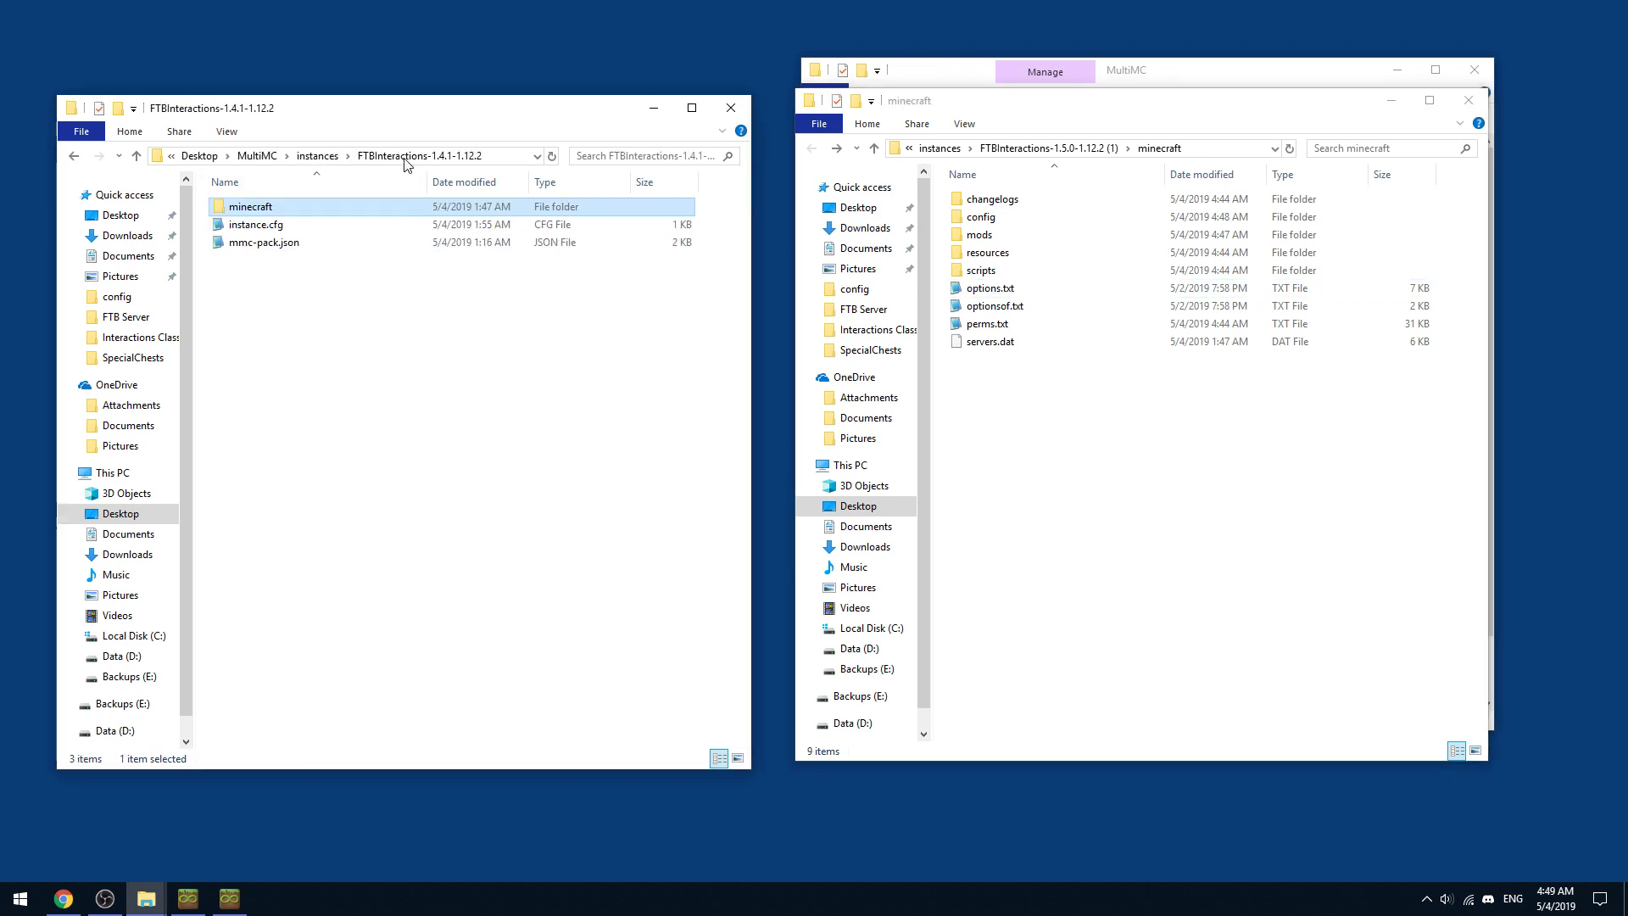
double_click(265, 209)
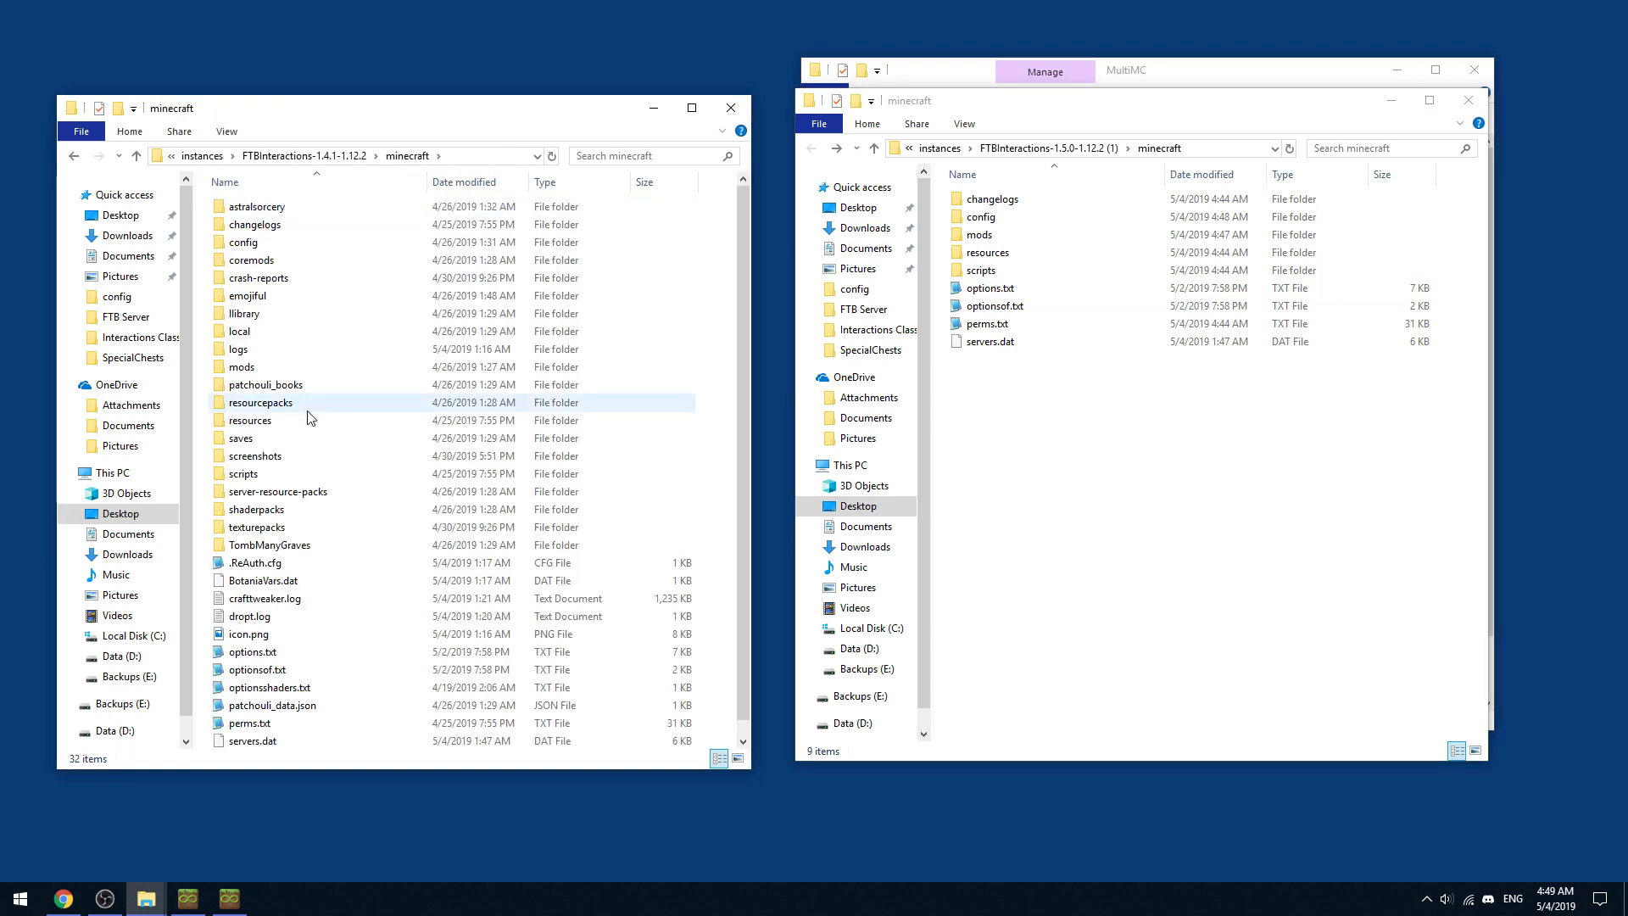
click(253, 439)
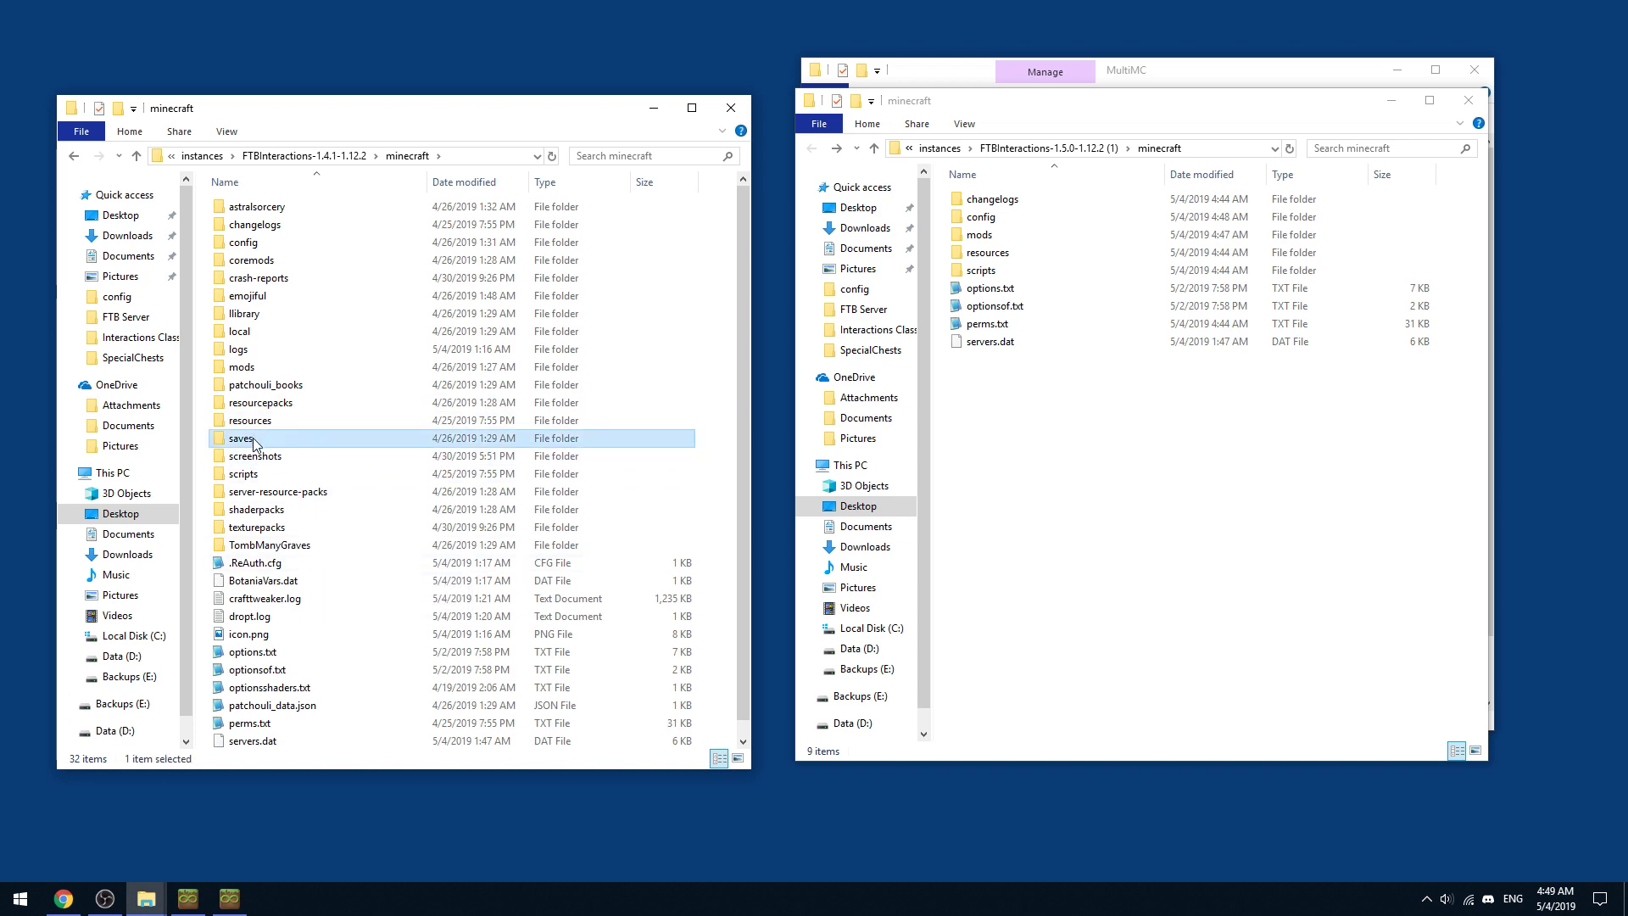
click(1091, 367)
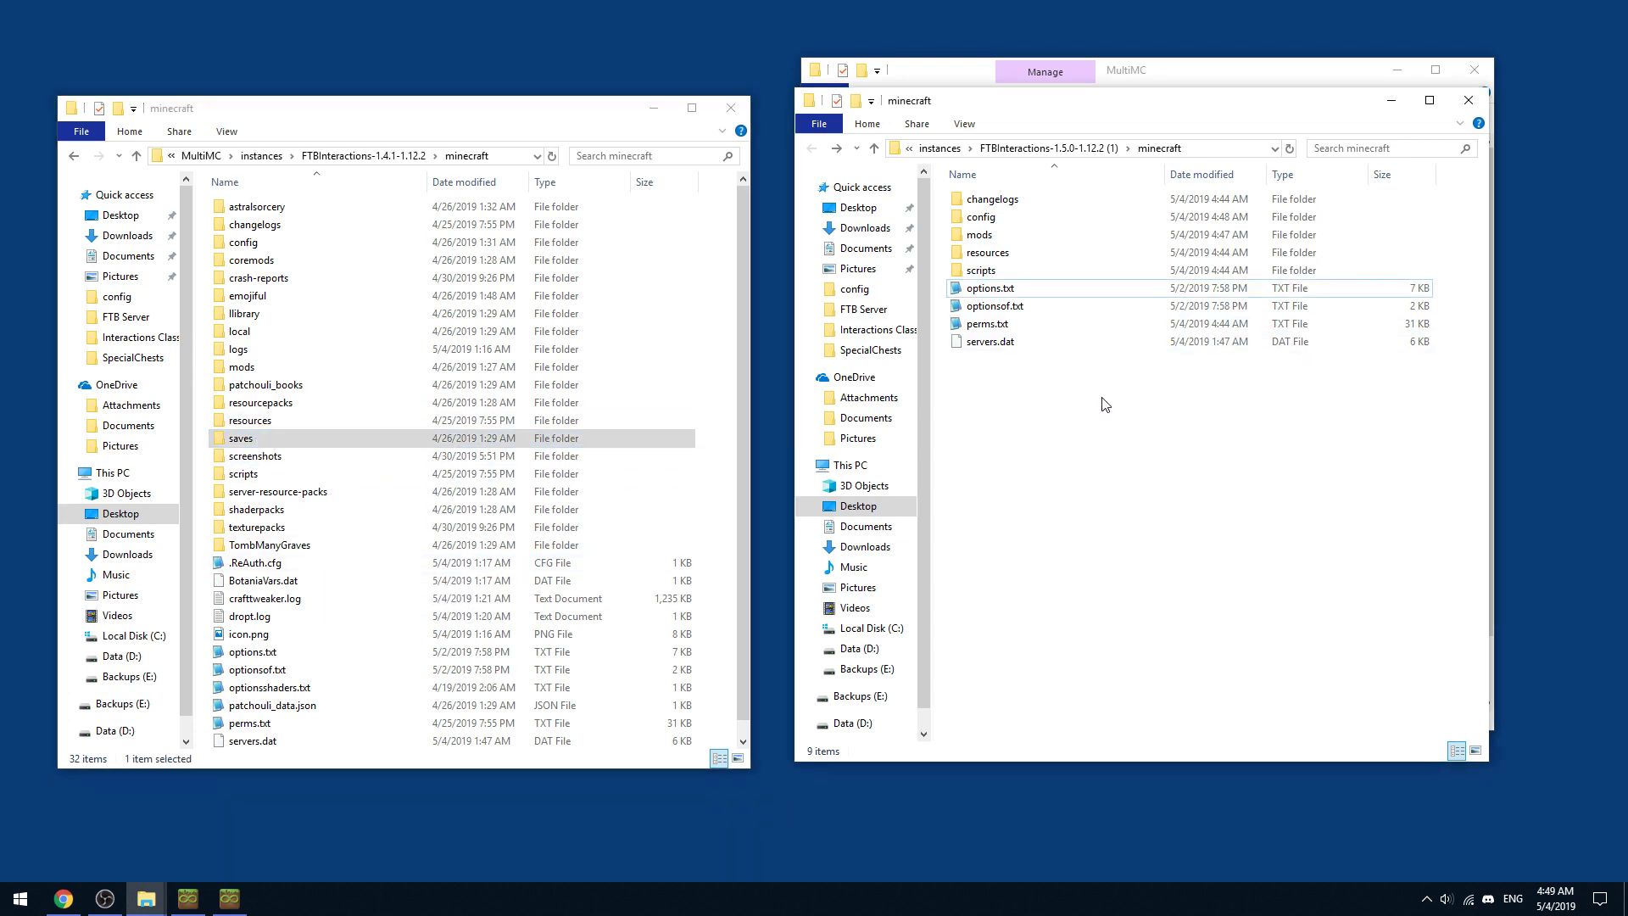
click(250, 463)
click(246, 439)
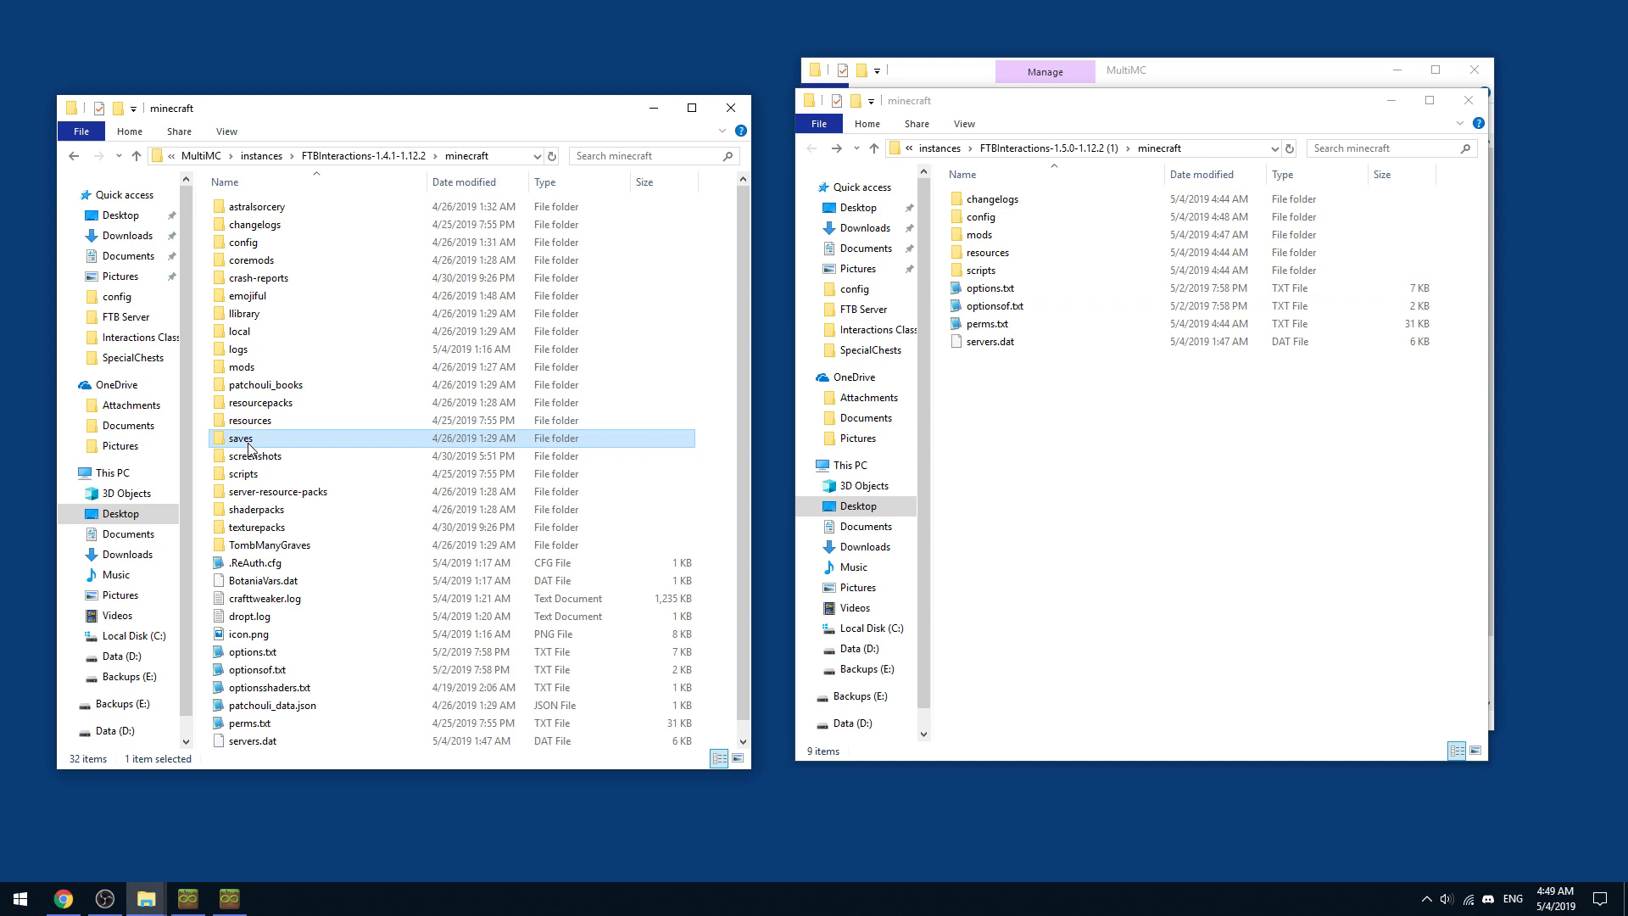
drag(249, 447, 1098, 501)
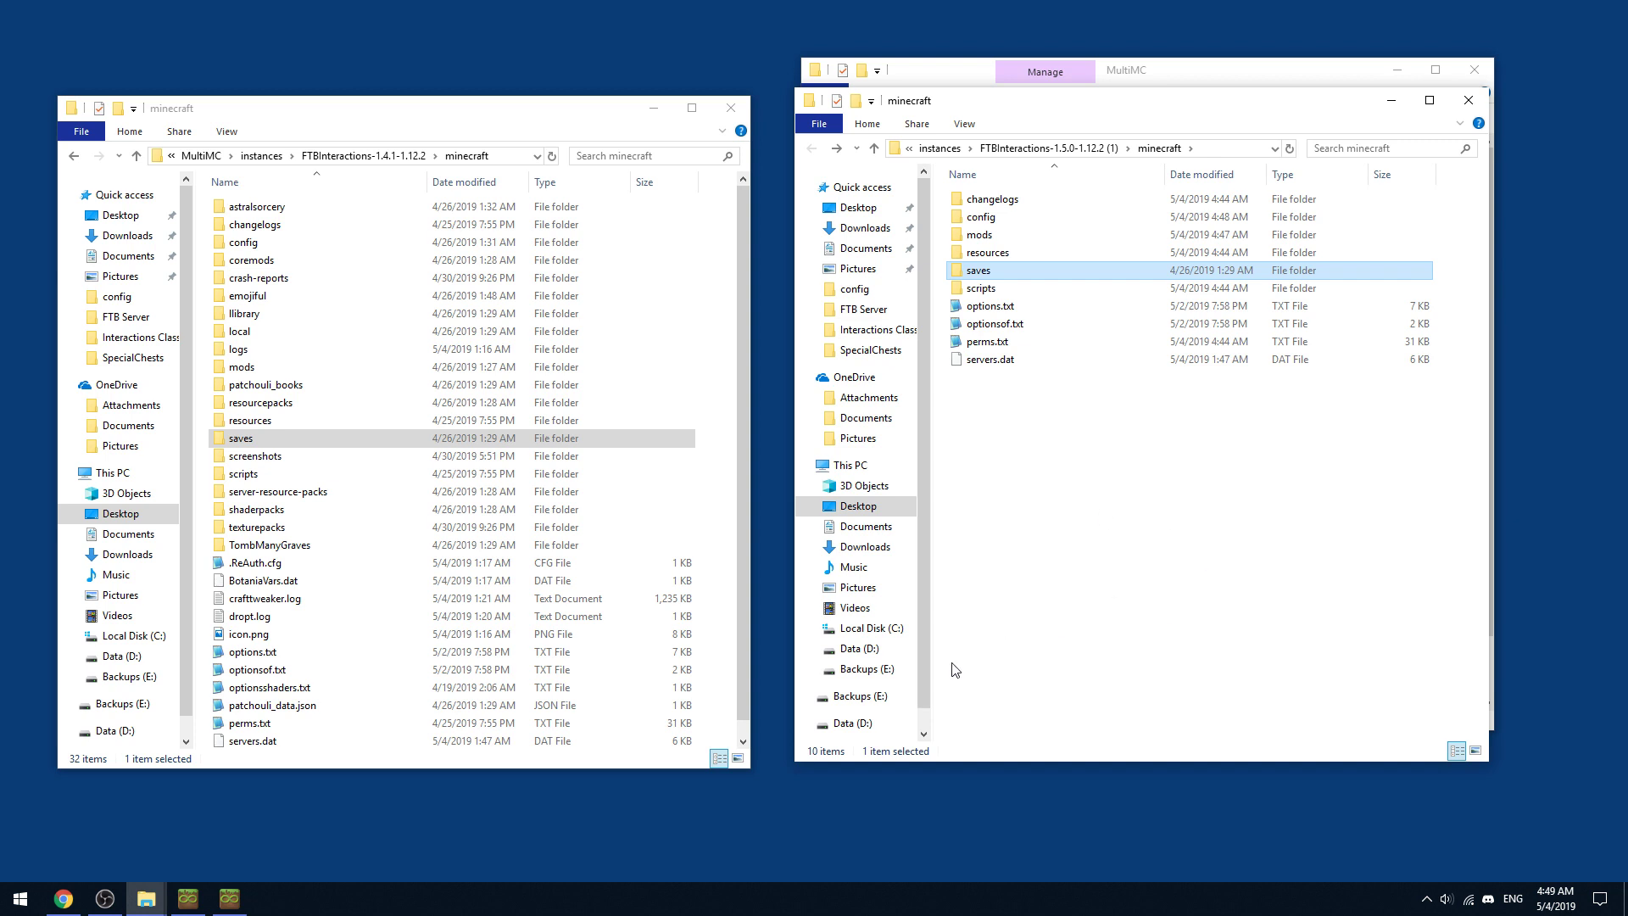
Switch to the new MultiMC, try to launch the FTBInteractions-1.5.0-1.12.2 (1) instance, and open the form for adding a Minecraft account
click(229, 898)
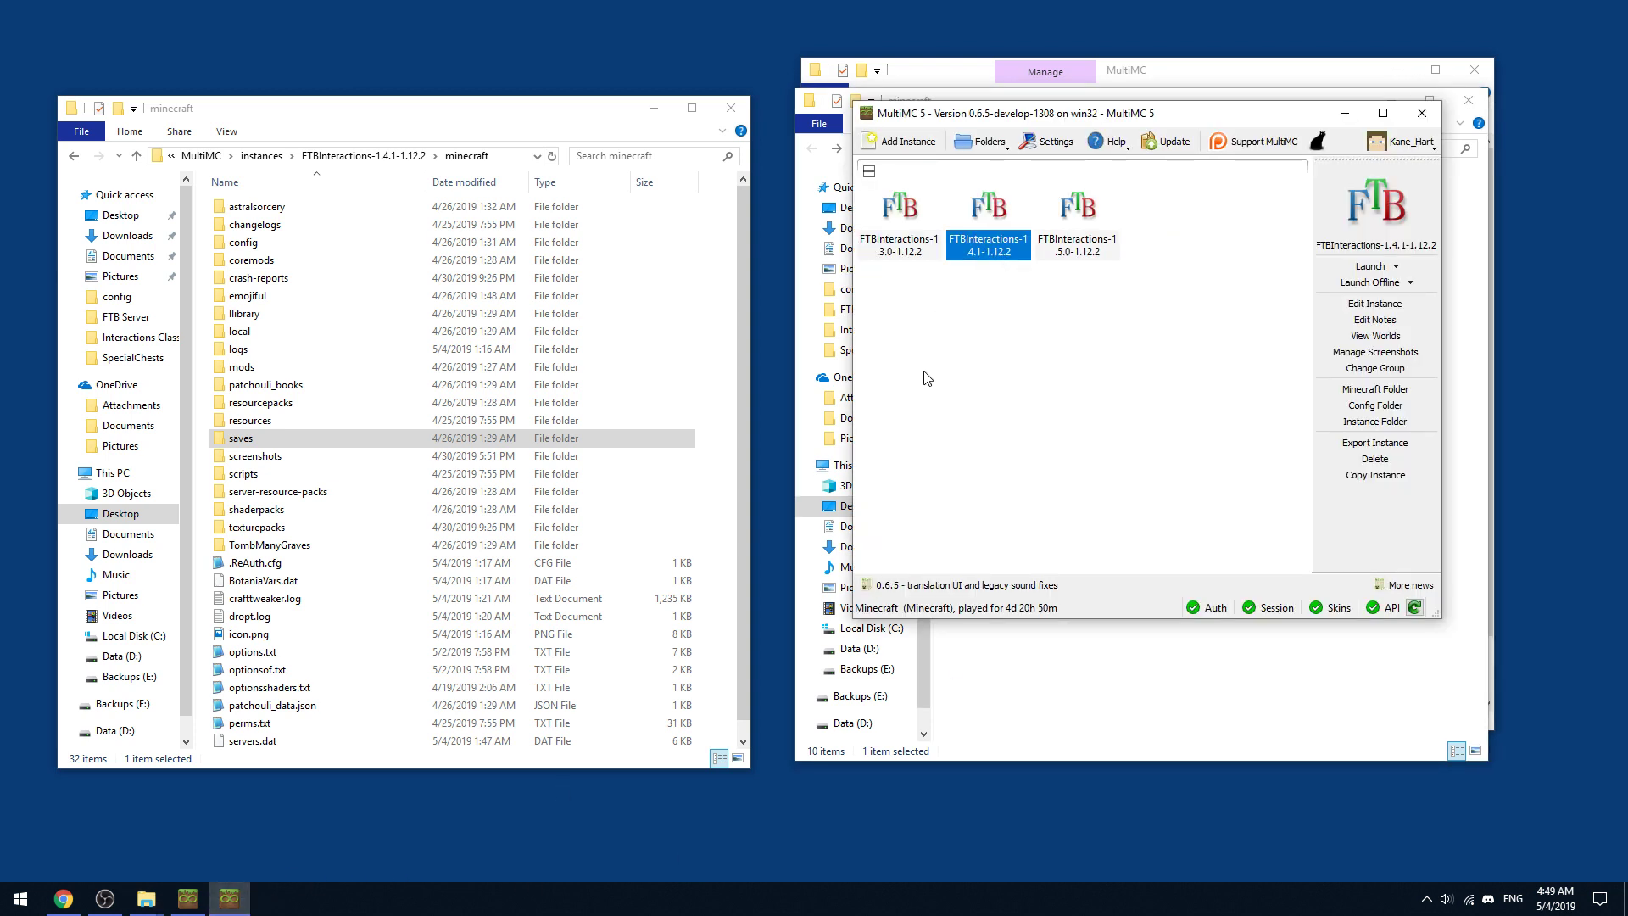
click(187, 898)
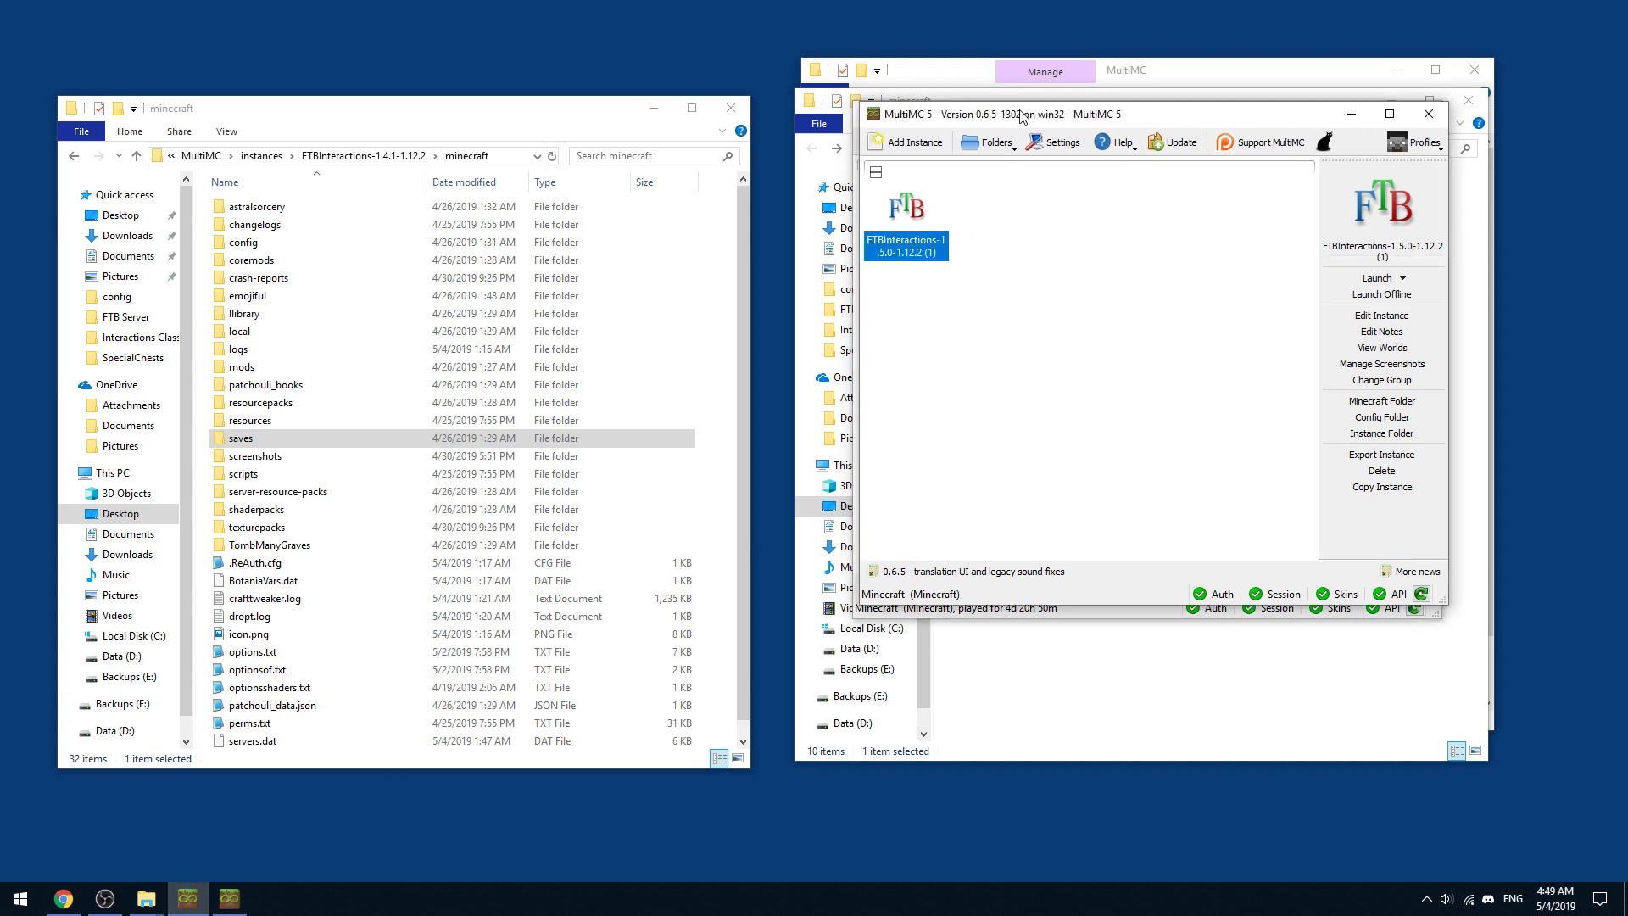
drag(1022, 116, 692, 109)
double_click(568, 207)
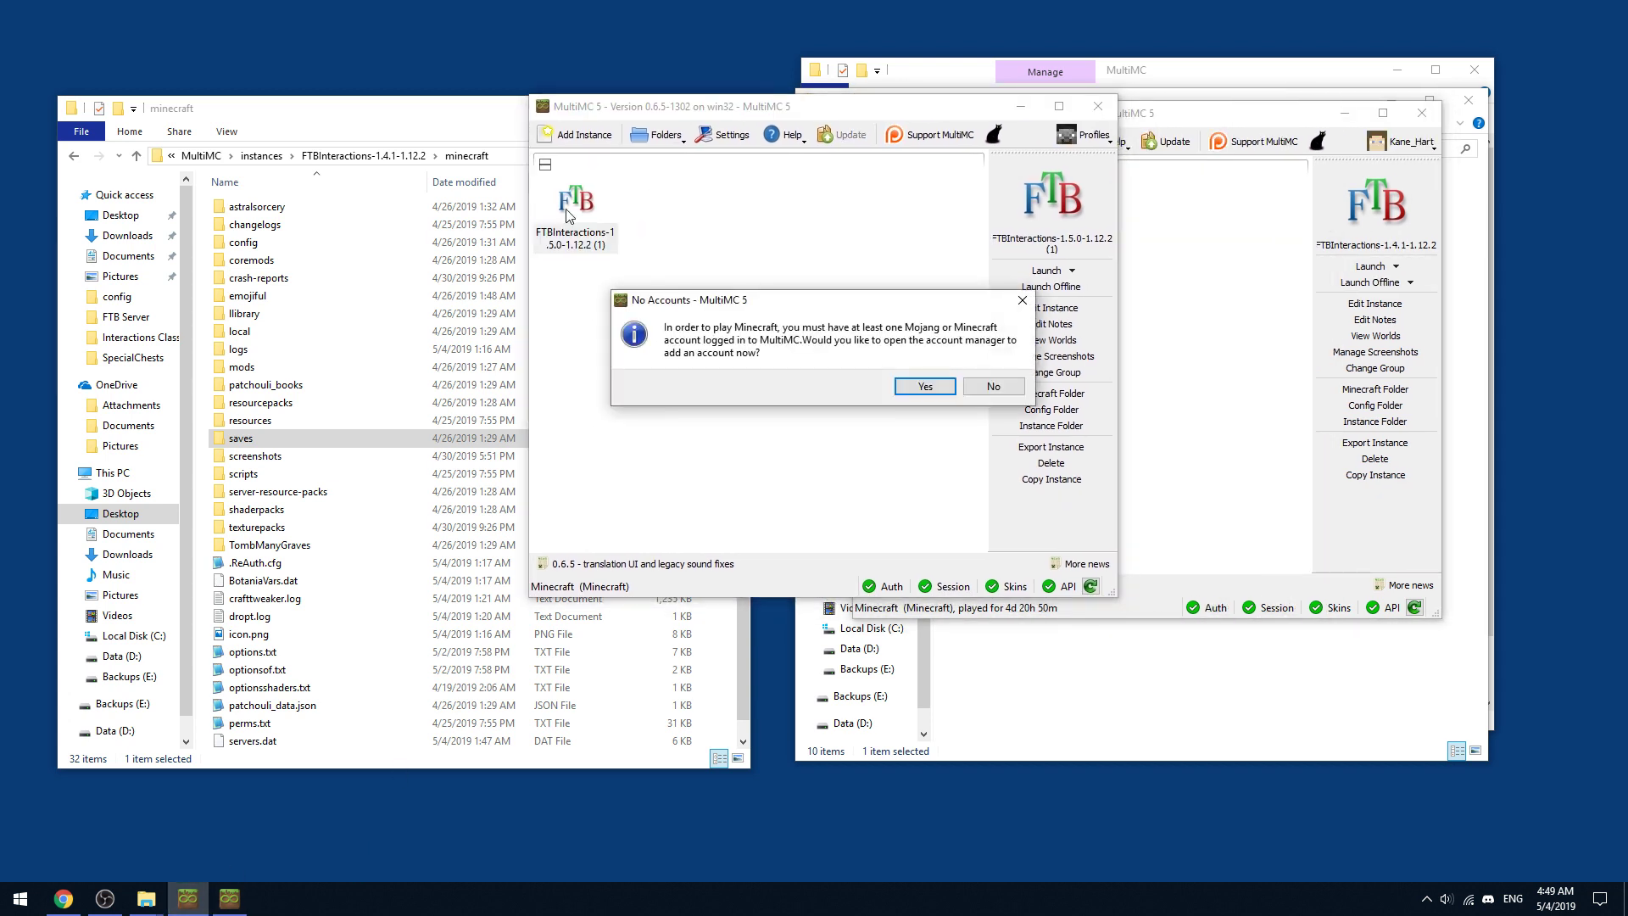
click(925, 387)
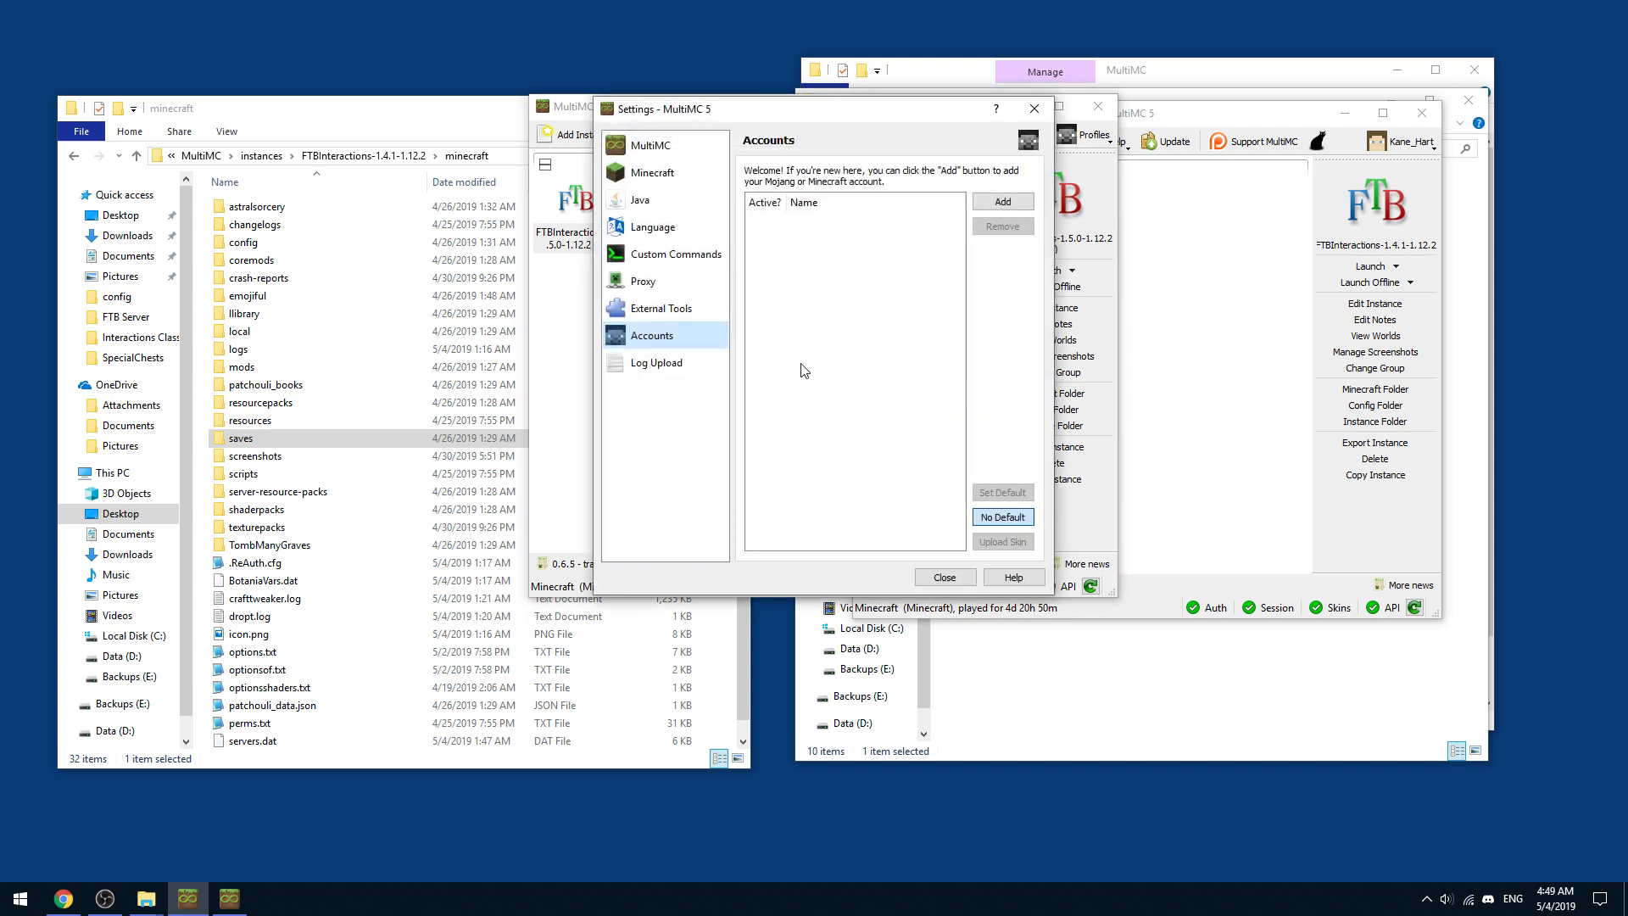
click(1000, 202)
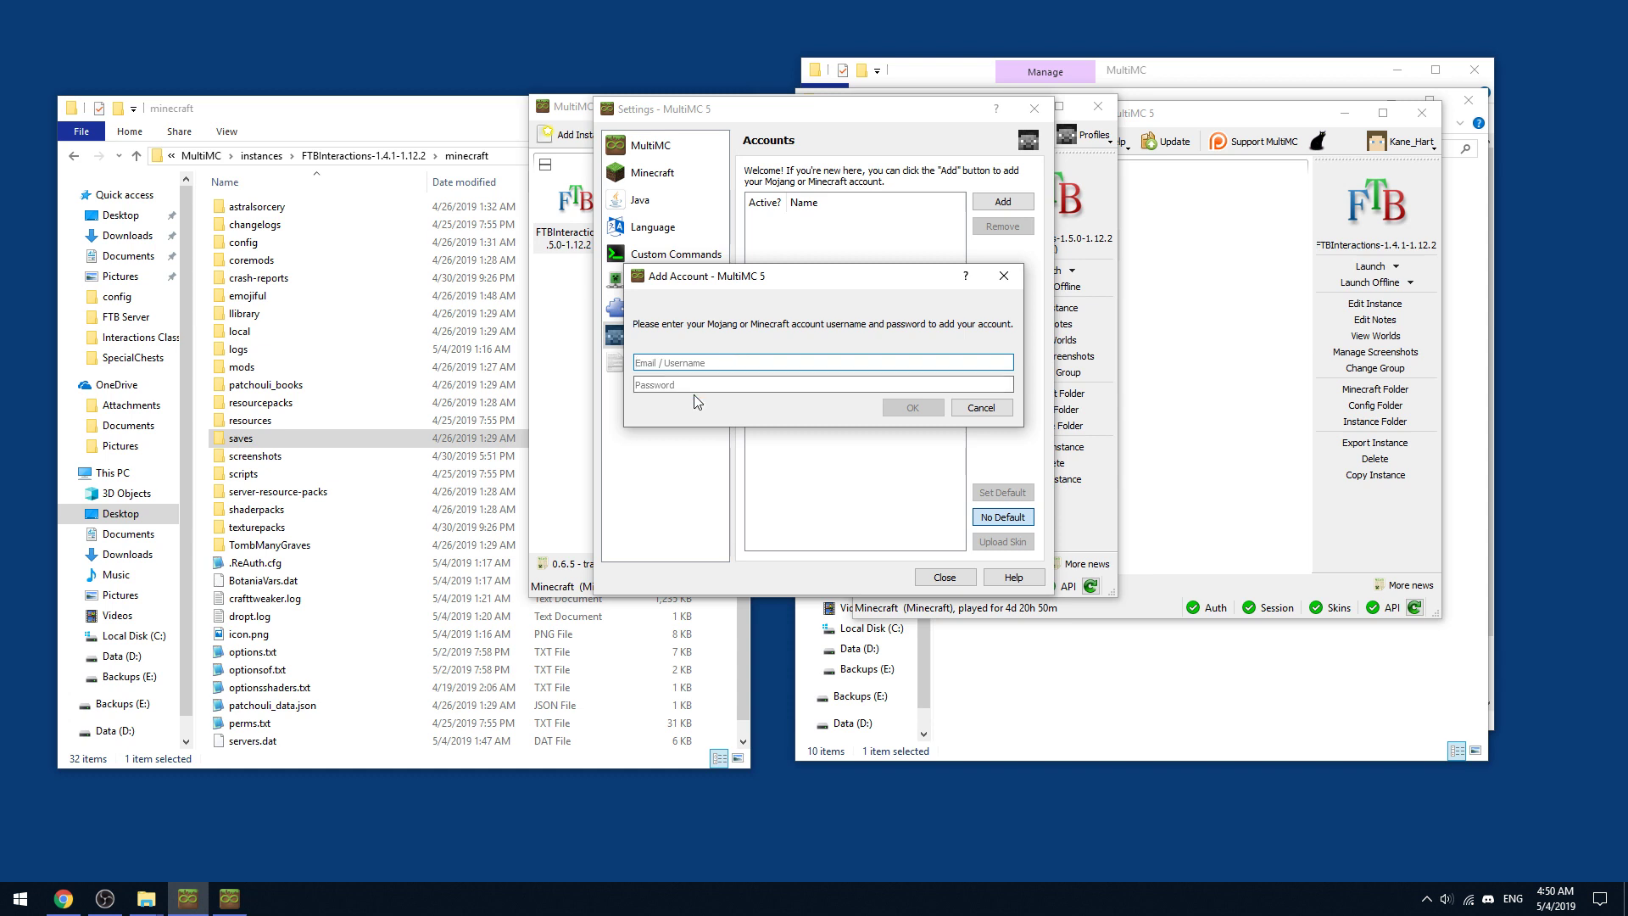
Cancel adding the account, close the account settings, and close both MultiMC windows
click(977, 412)
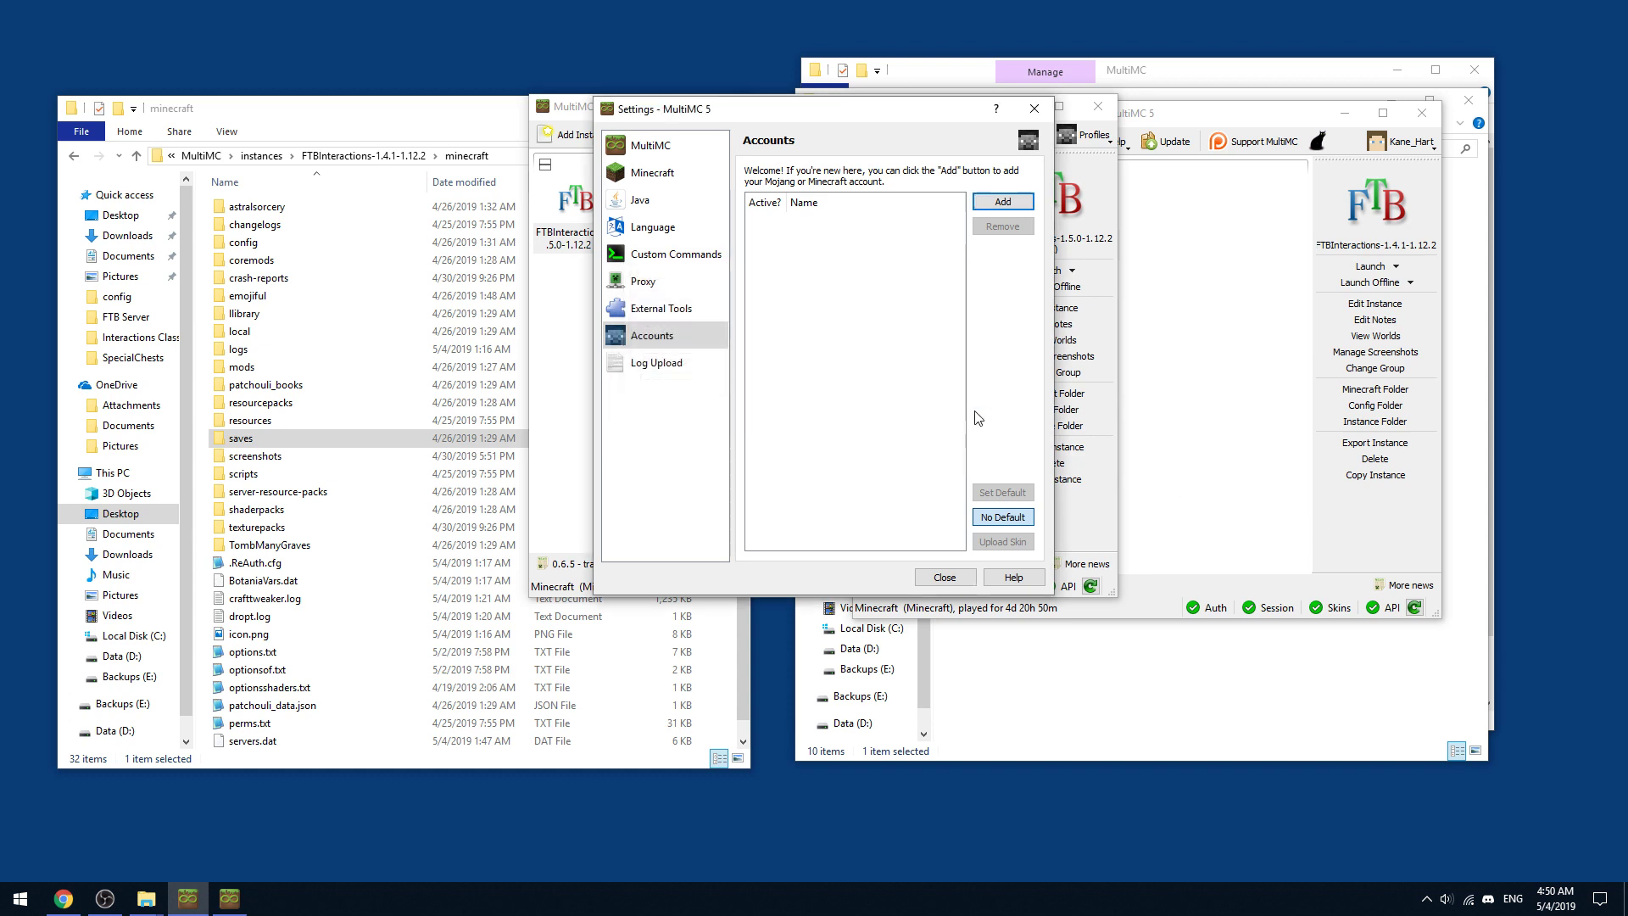
click(945, 577)
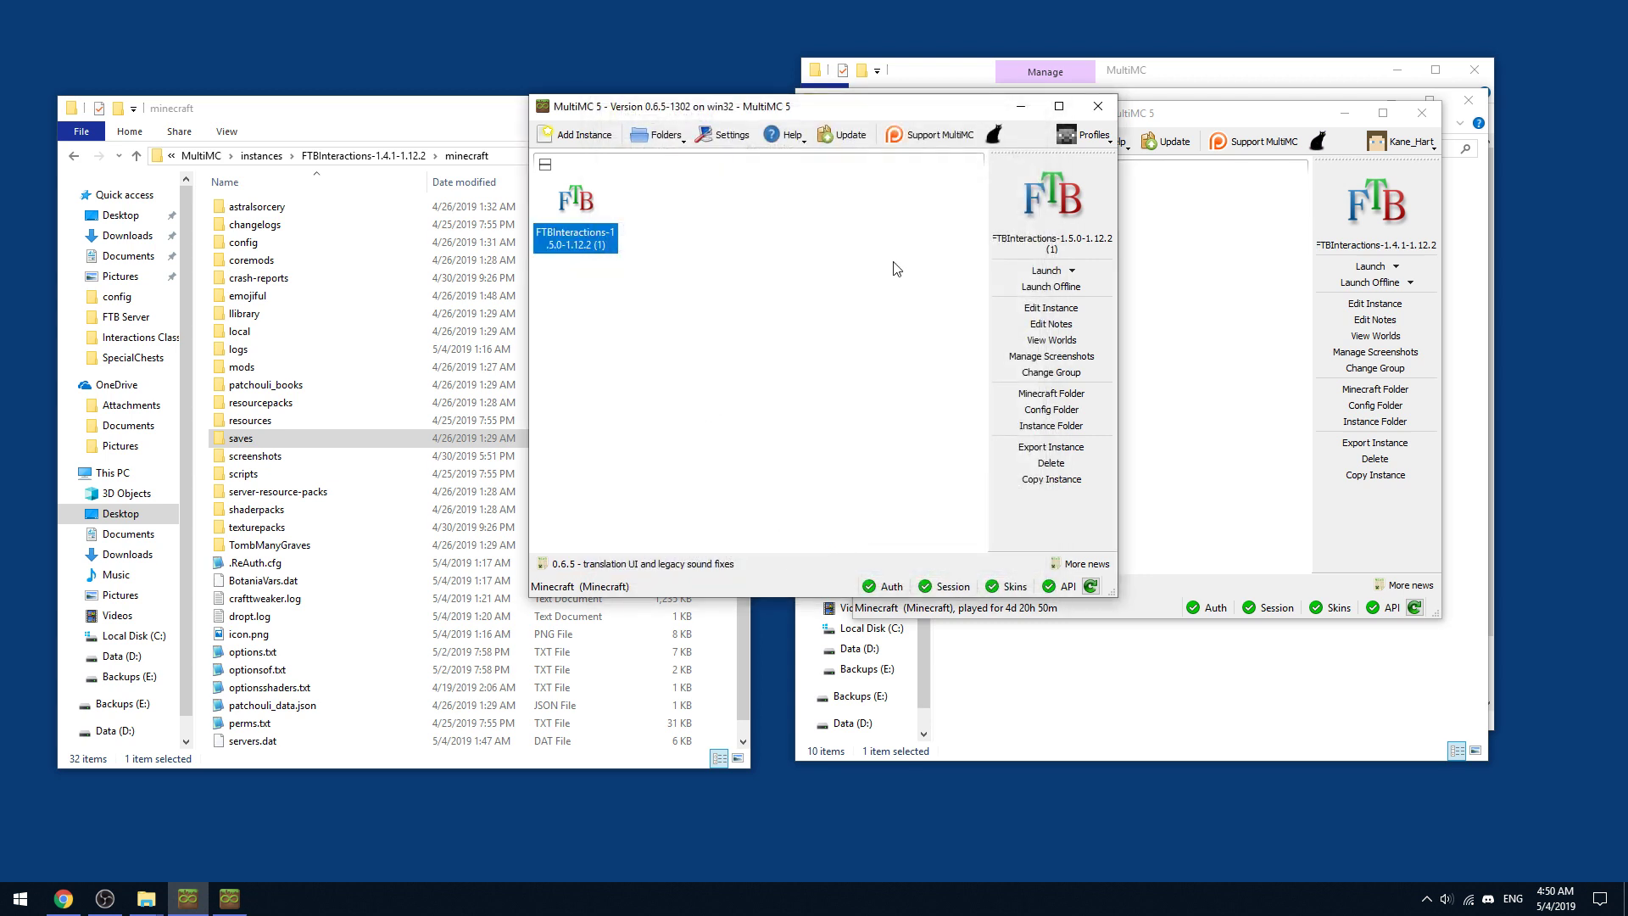
click(1102, 111)
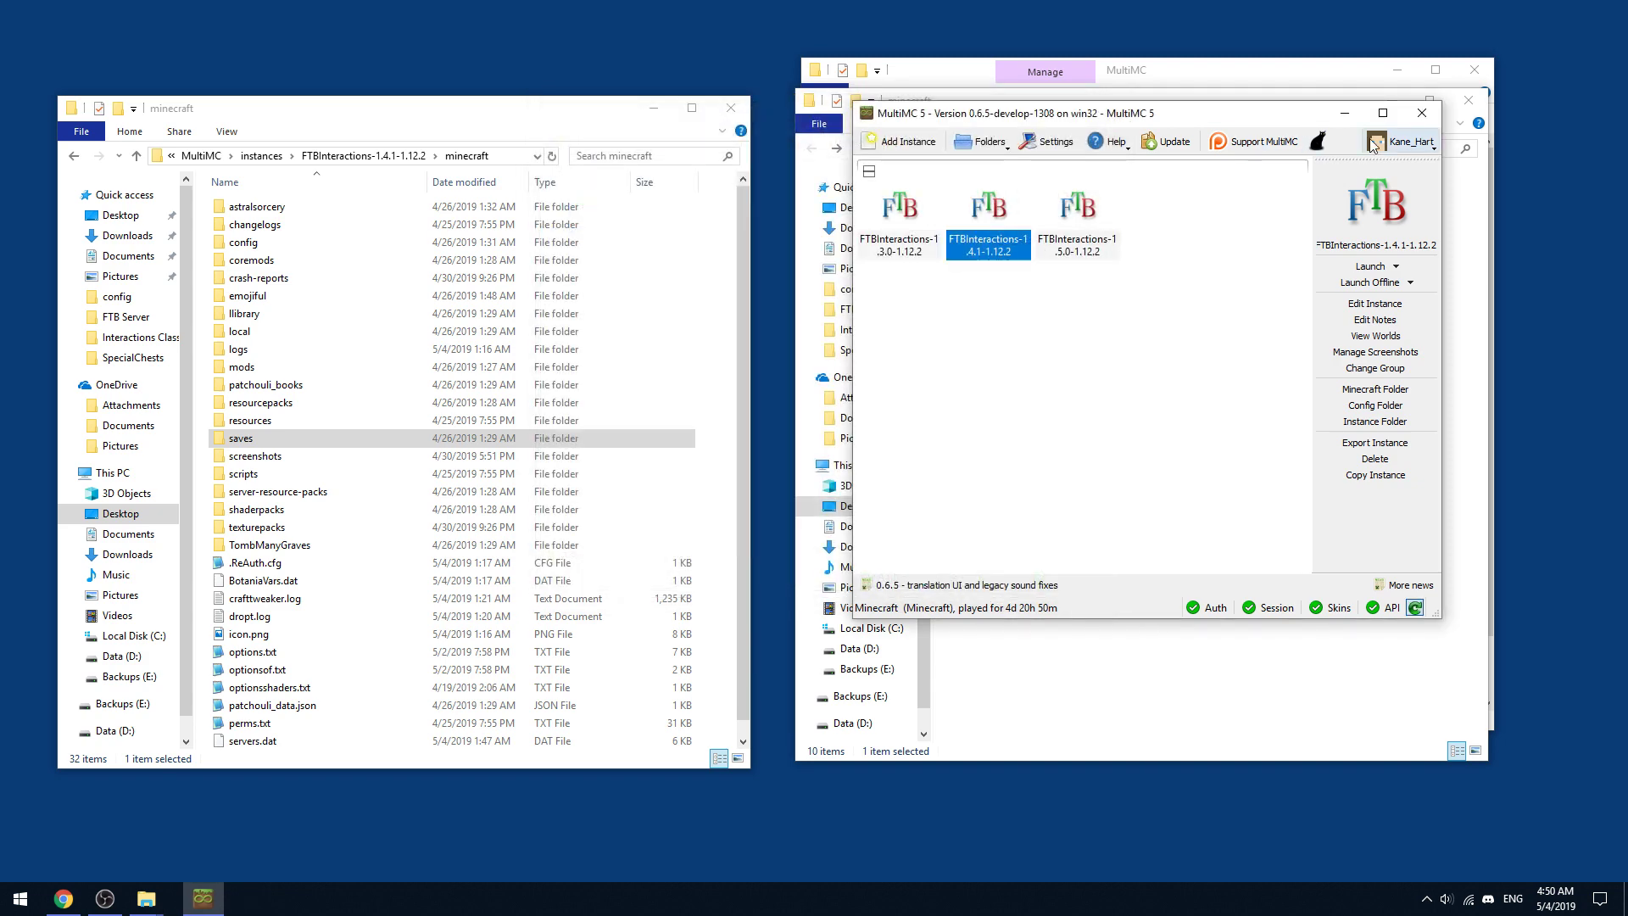
click(1415, 121)
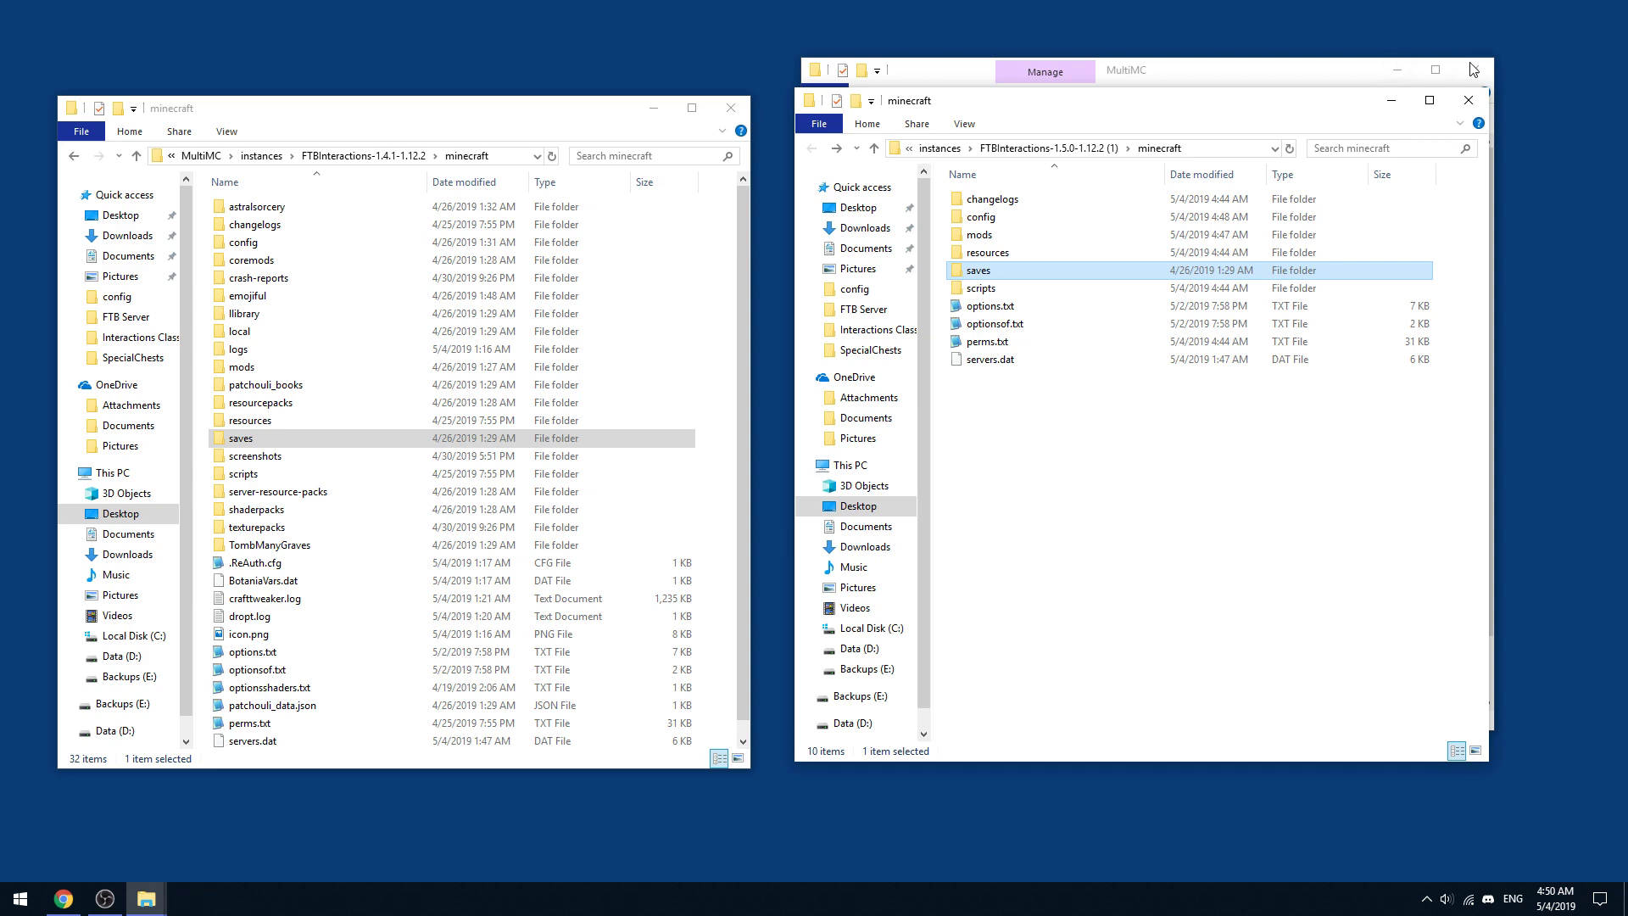
Close all open File Explorer windows, including both instances' minecraft folders and the MultiMC folder
click(1467, 100)
click(1474, 73)
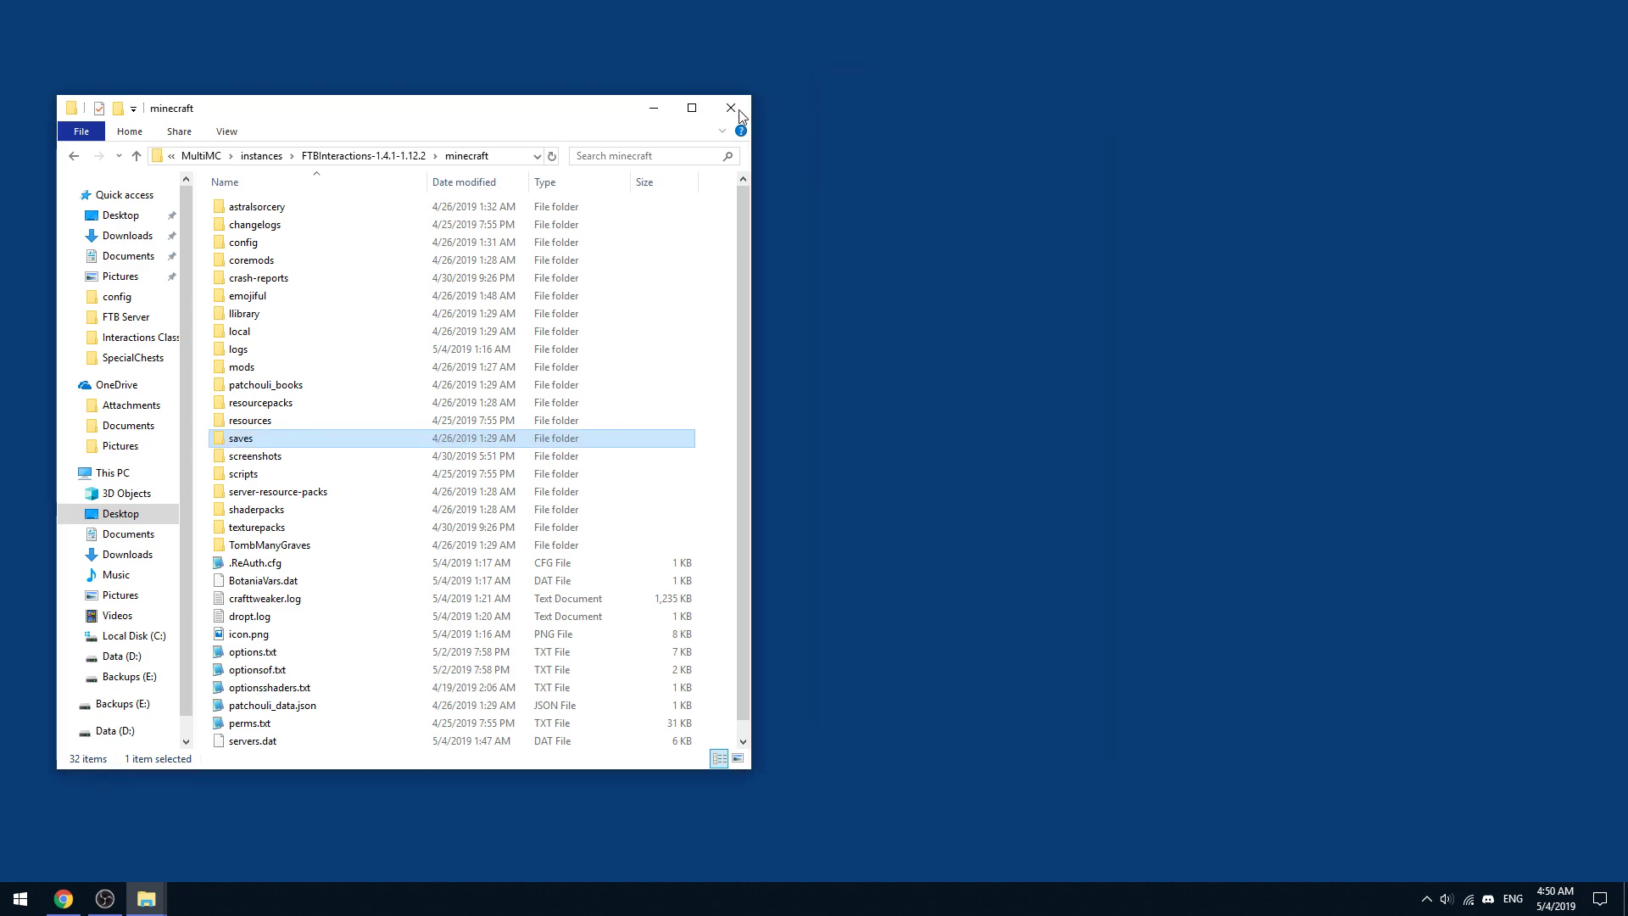
click(730, 108)
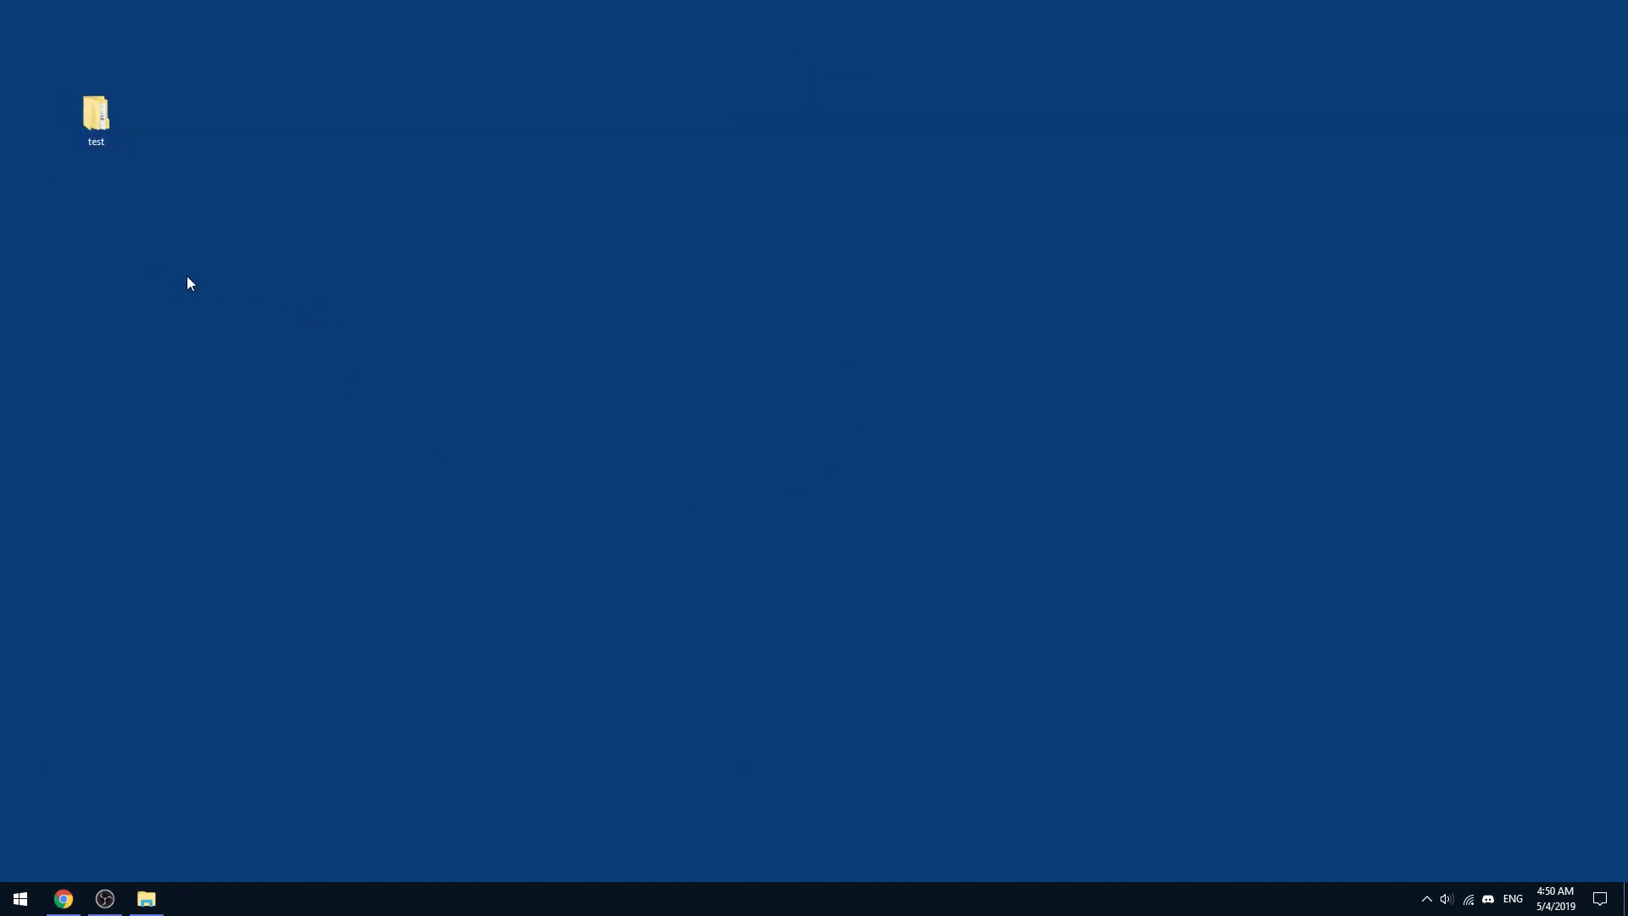